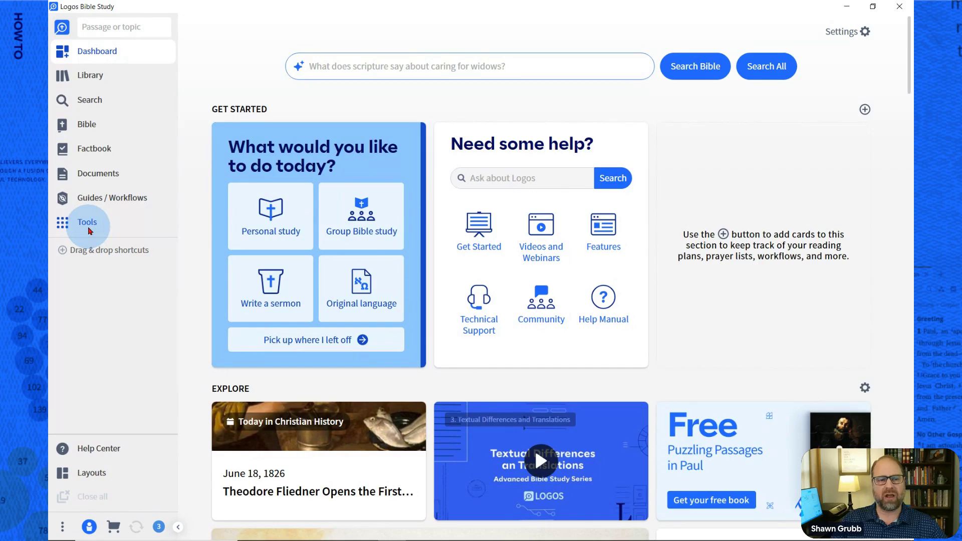
click(89, 225)
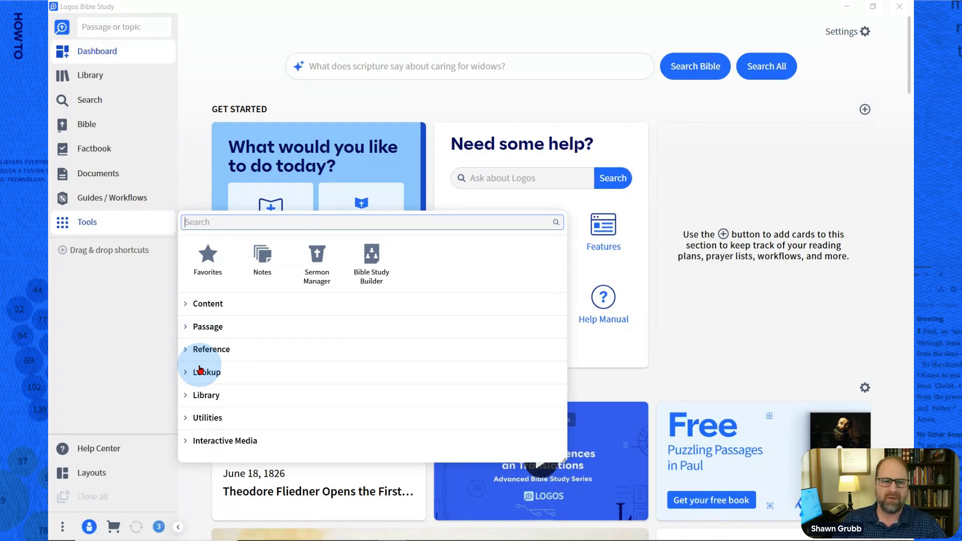
click(231, 222)
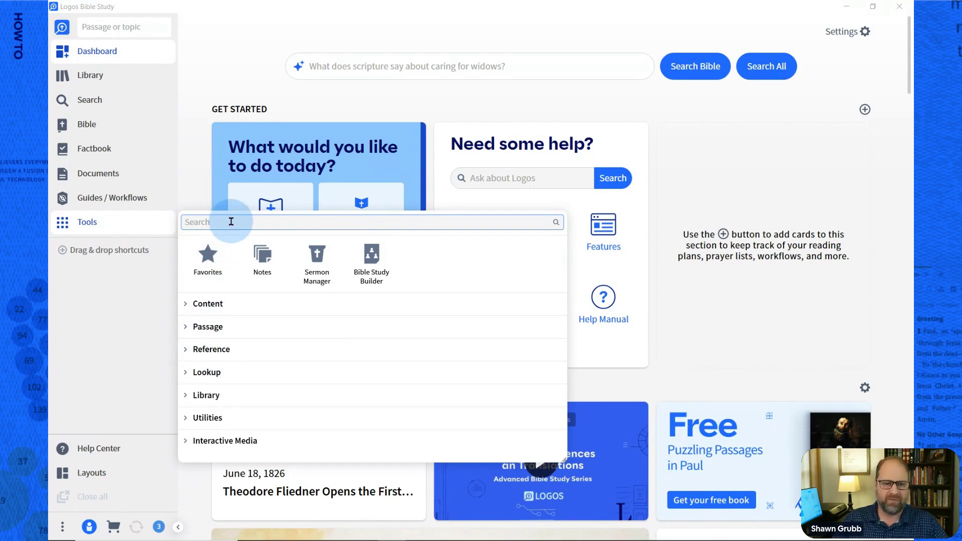
text(sermon)
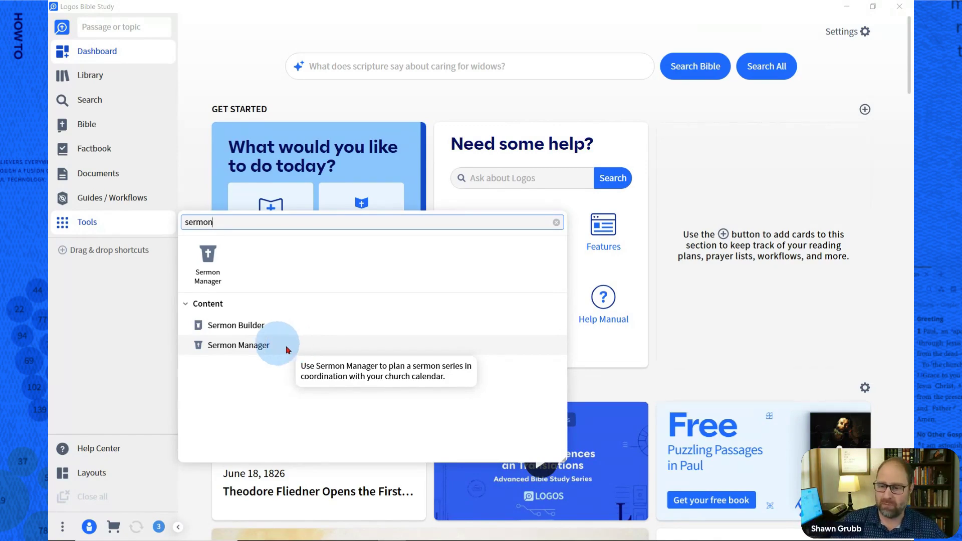
key(Escape)
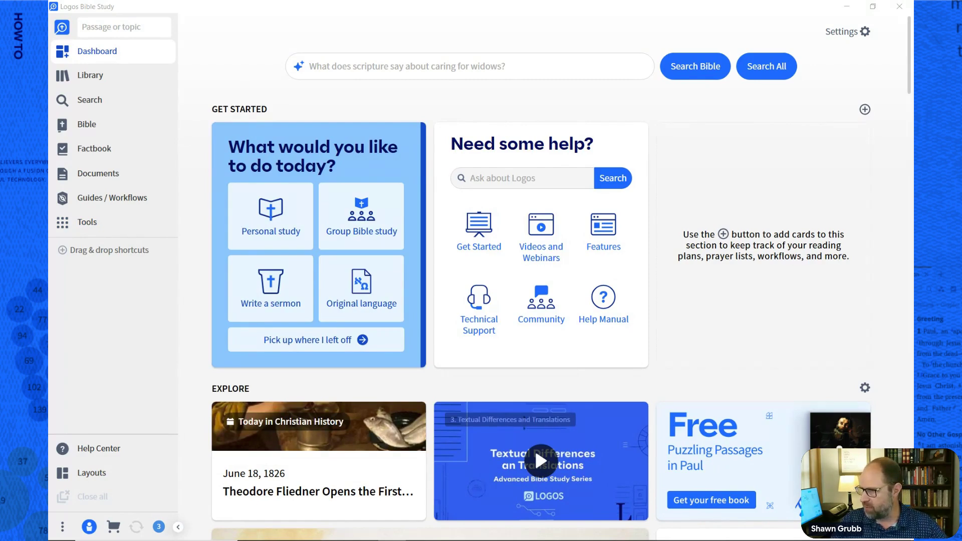
click(236, 19)
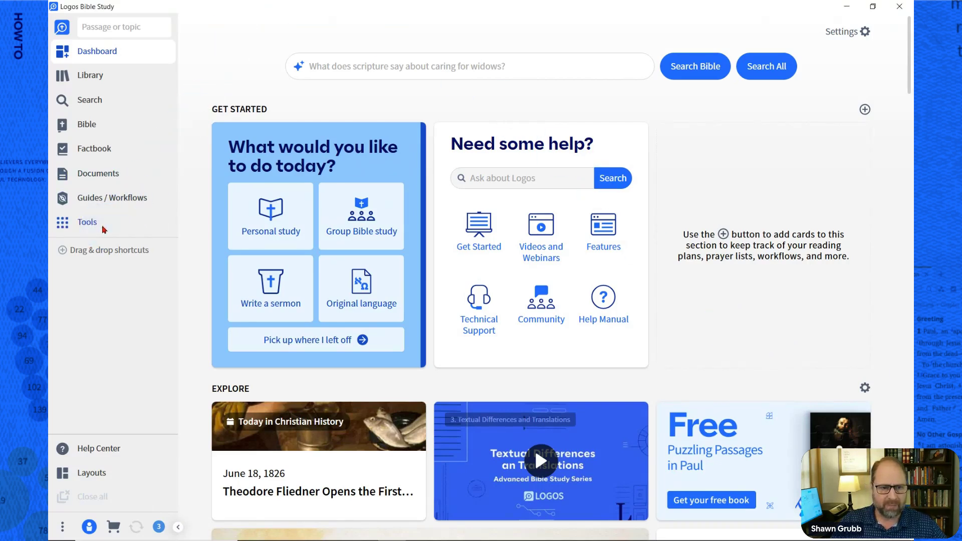
Search the tools for "sermon", view the options offered for Sermon Manager, and clear the search.
click(81, 222)
text(sermon)
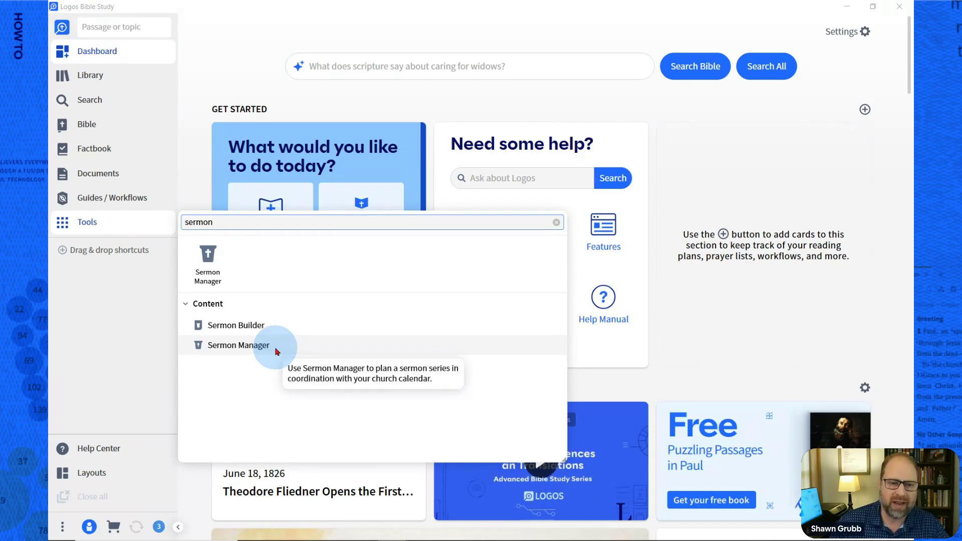
right_click(273, 349)
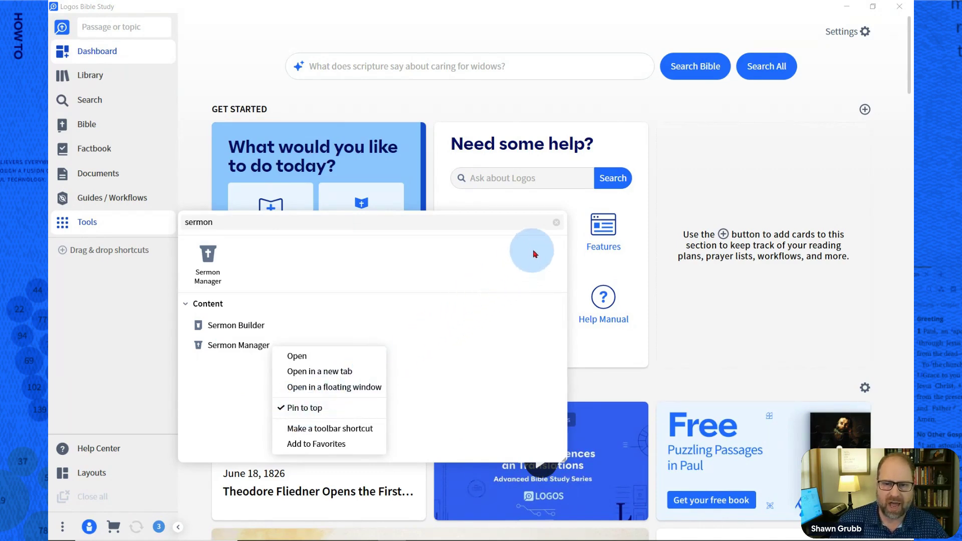
click(556, 225)
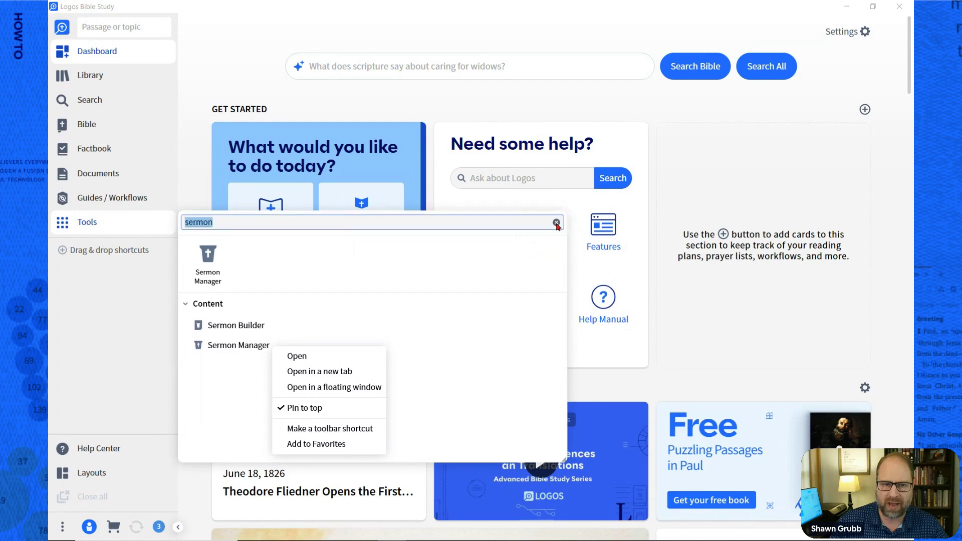
click(556, 223)
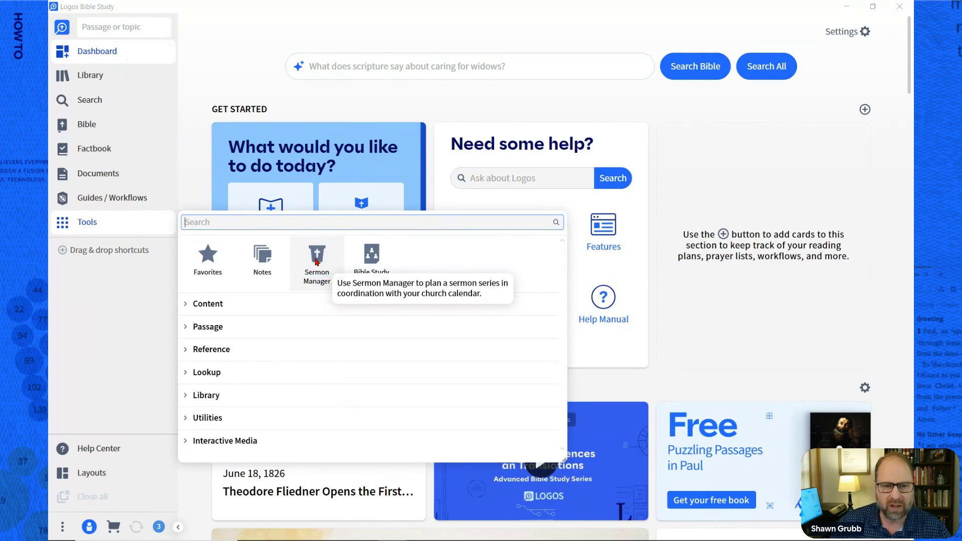
Add Sermon Manager as a shortcut in the shortcuts area and view the shortcut's settings.
click(316, 261)
drag(309, 262, 76, 289)
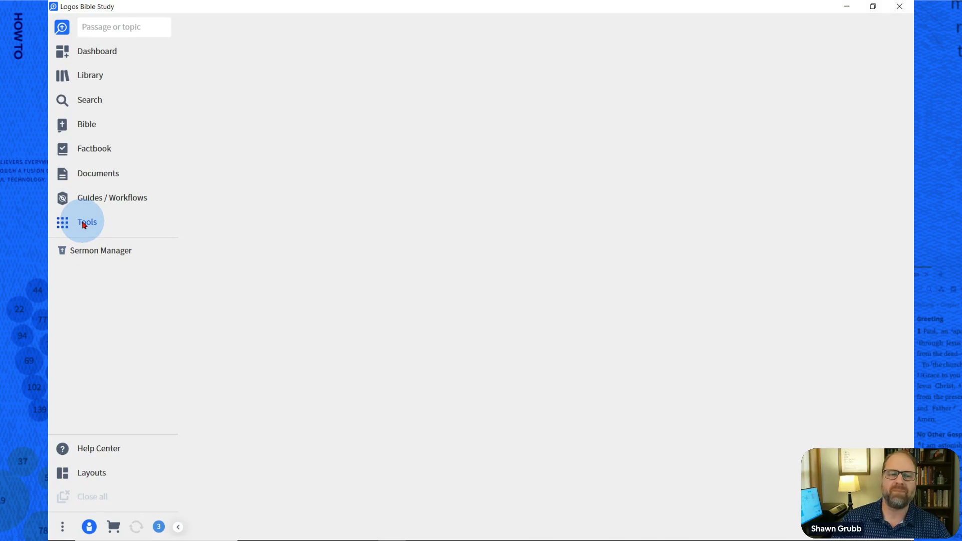
right_click(83, 255)
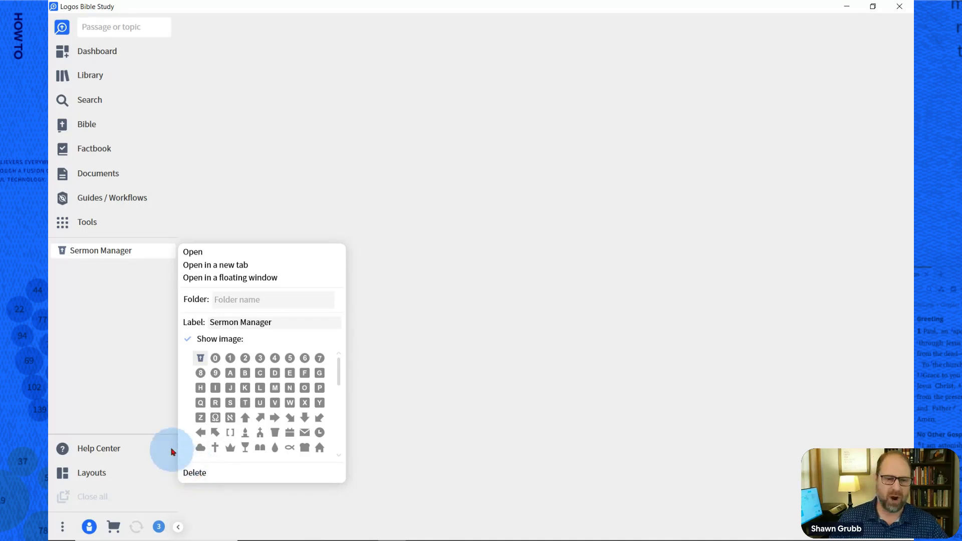
click(124, 367)
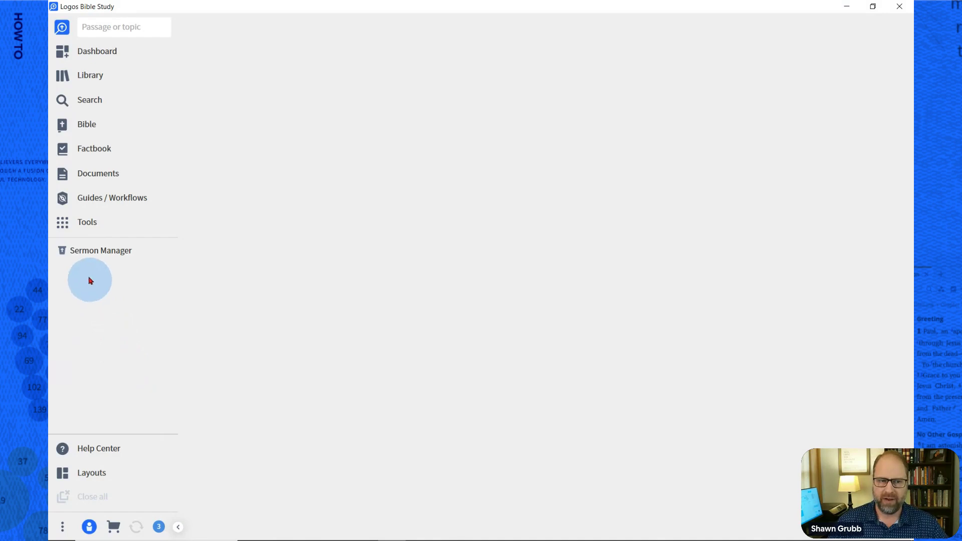
Try Sermon Manager both as a movable floating window and docked in the main window, closing it each time.
click(82, 253)
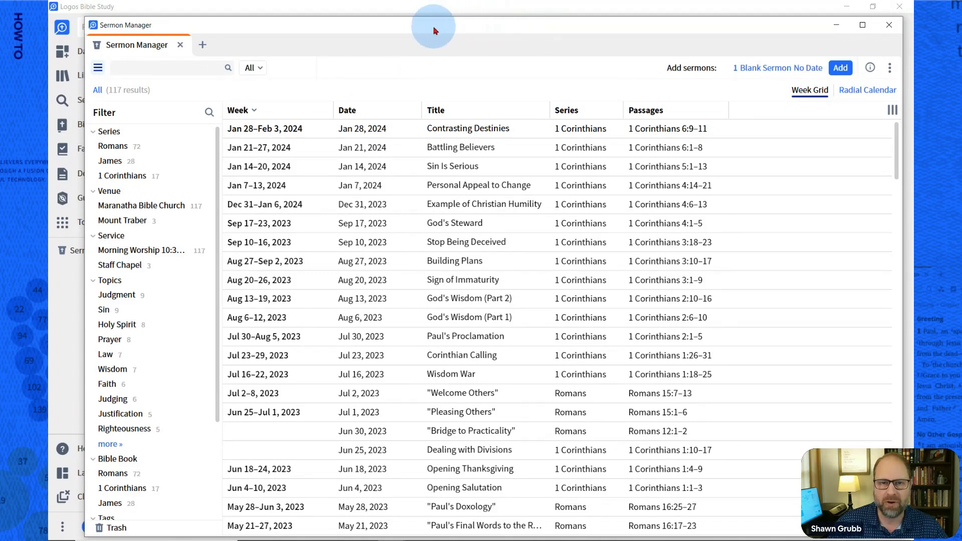
drag(434, 31, 671, 150)
click(482, 76)
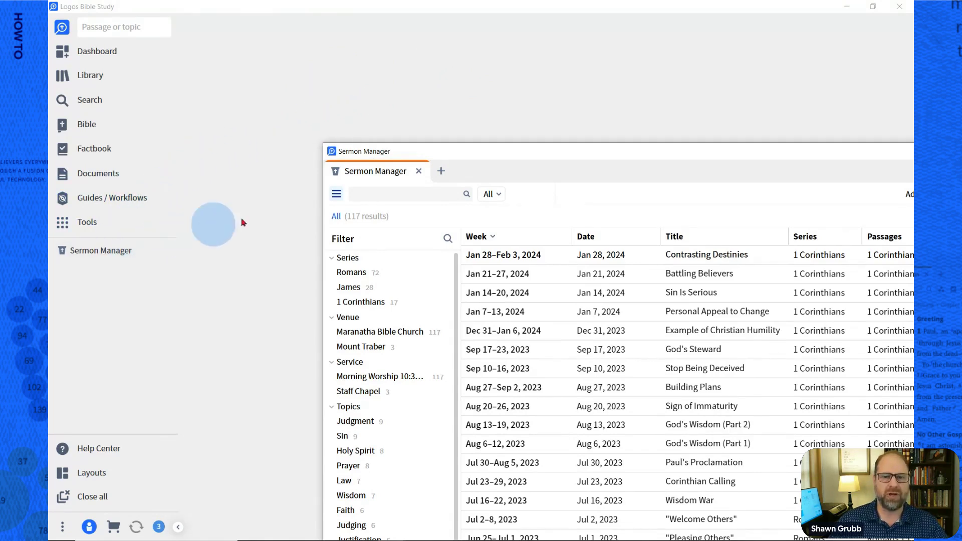
drag(565, 157, 318, 32)
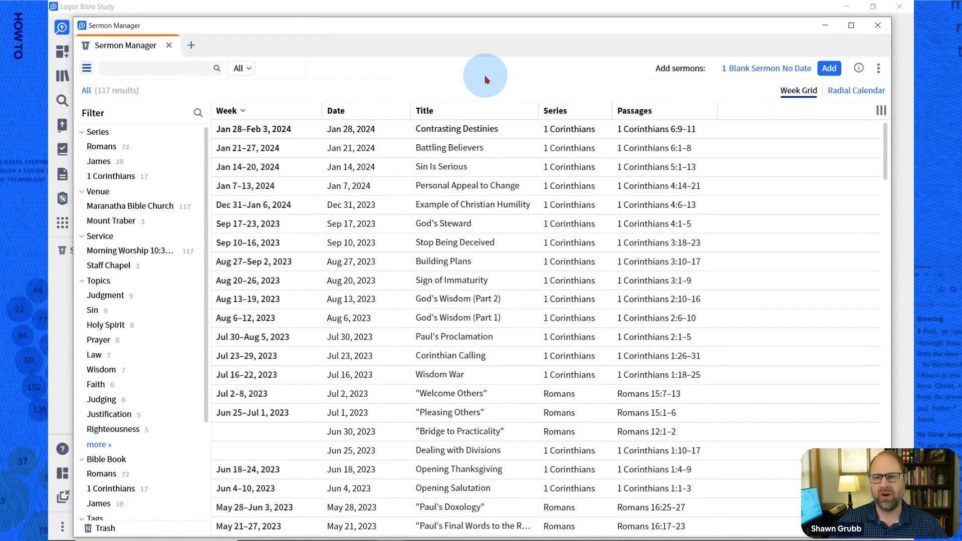
click(877, 25)
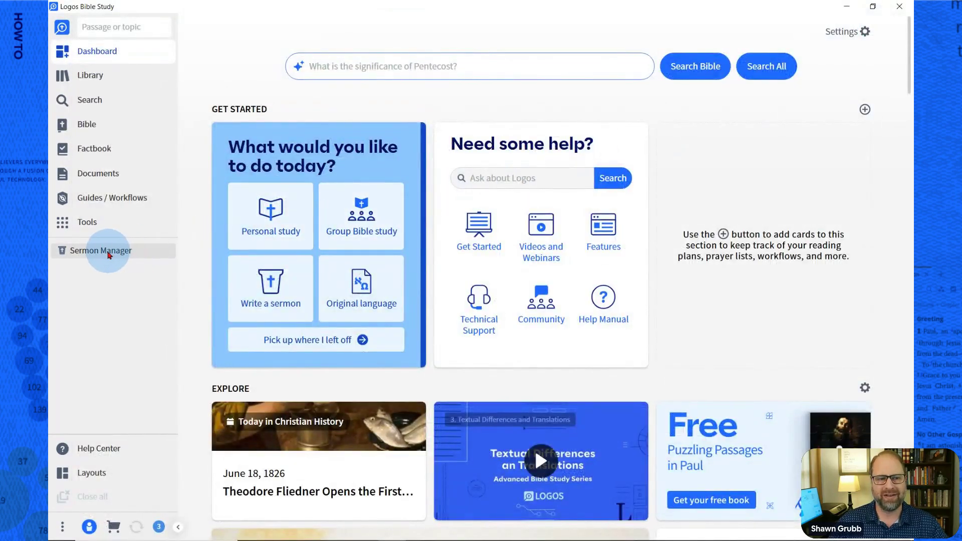
drag(83, 256, 512, 258)
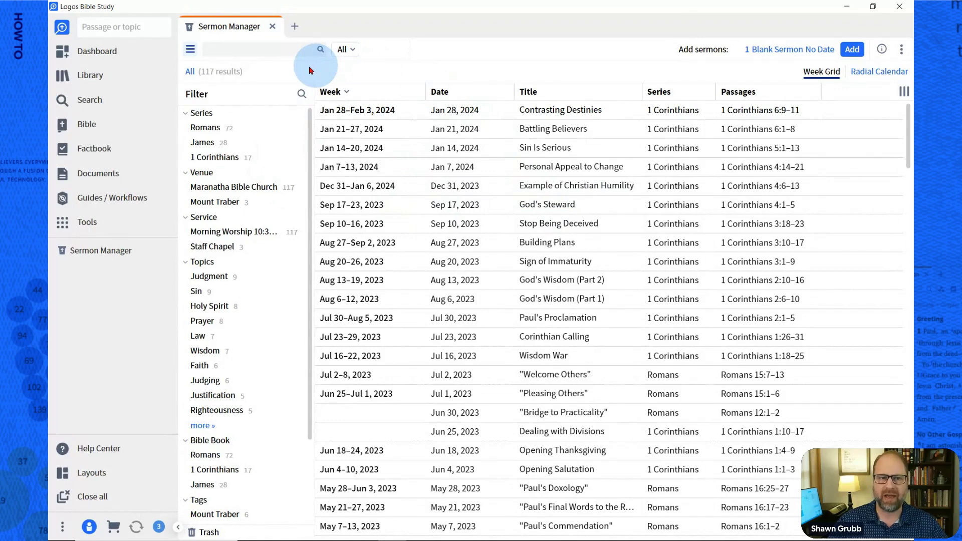
click(272, 26)
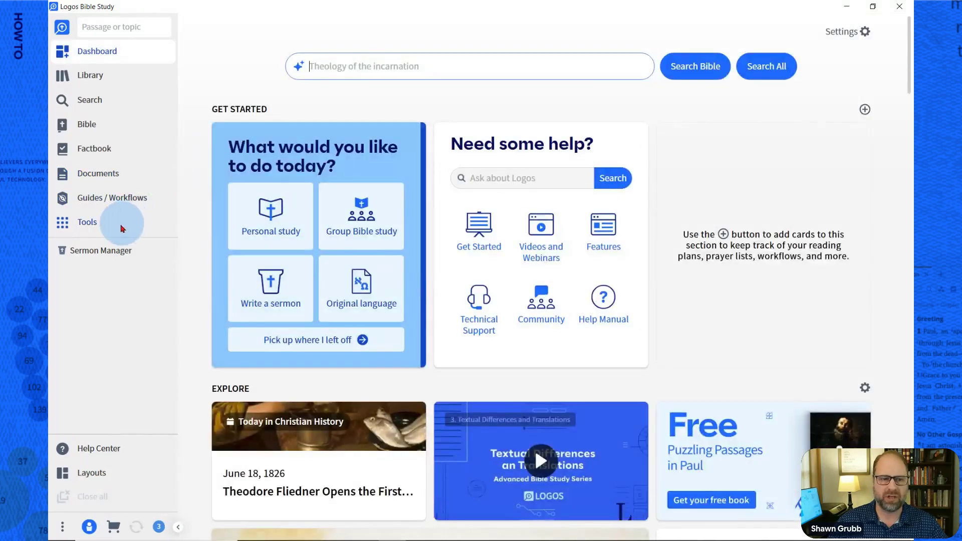
Open Sermon Manager from its shortcut and review the columns available for the week grid.
click(78, 255)
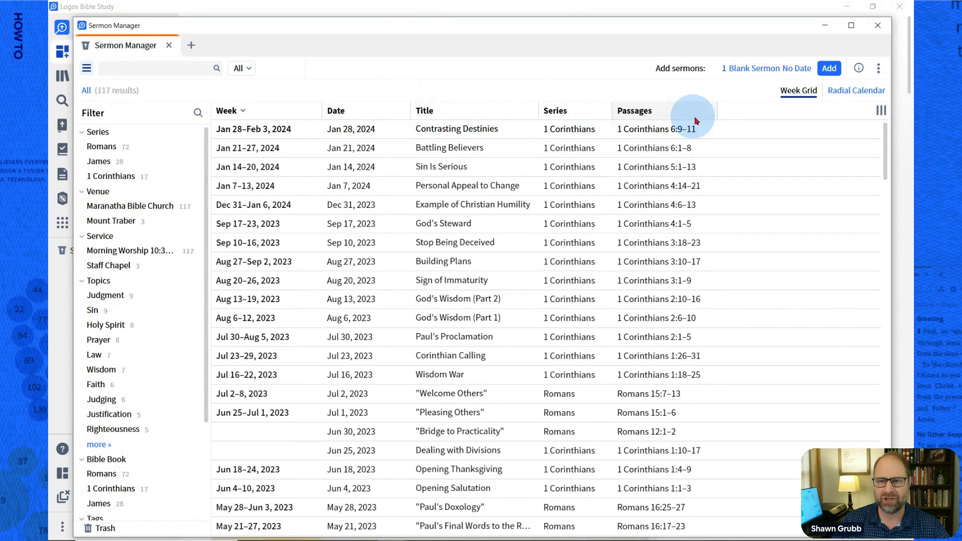
click(881, 110)
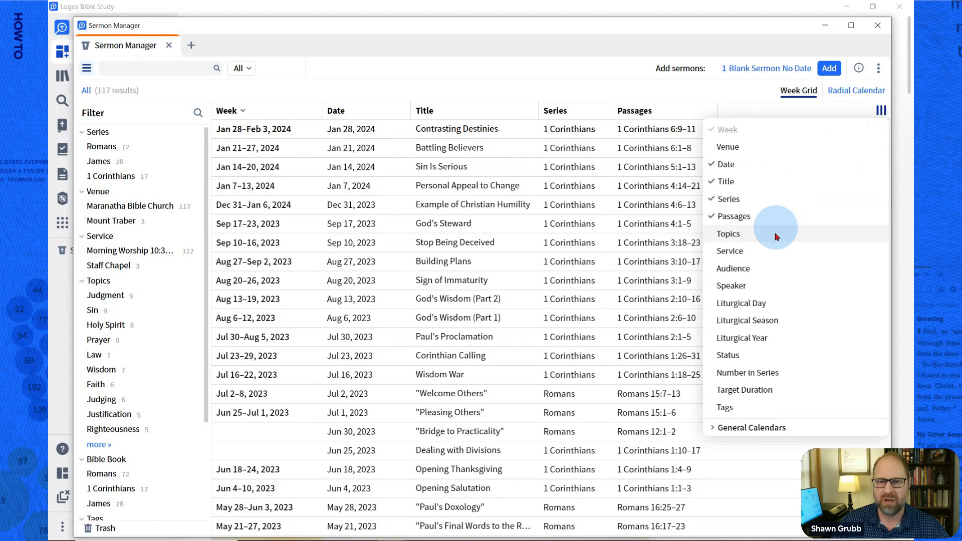
click(716, 97)
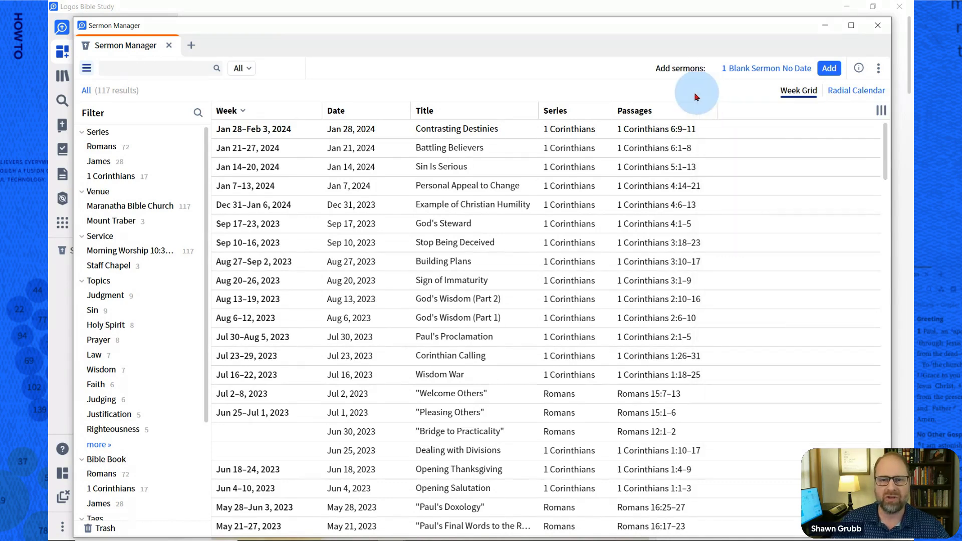
Try repositioning the Passages column and sorting the sermons by Title in ascending and descending order.
drag(665, 106, 609, 108)
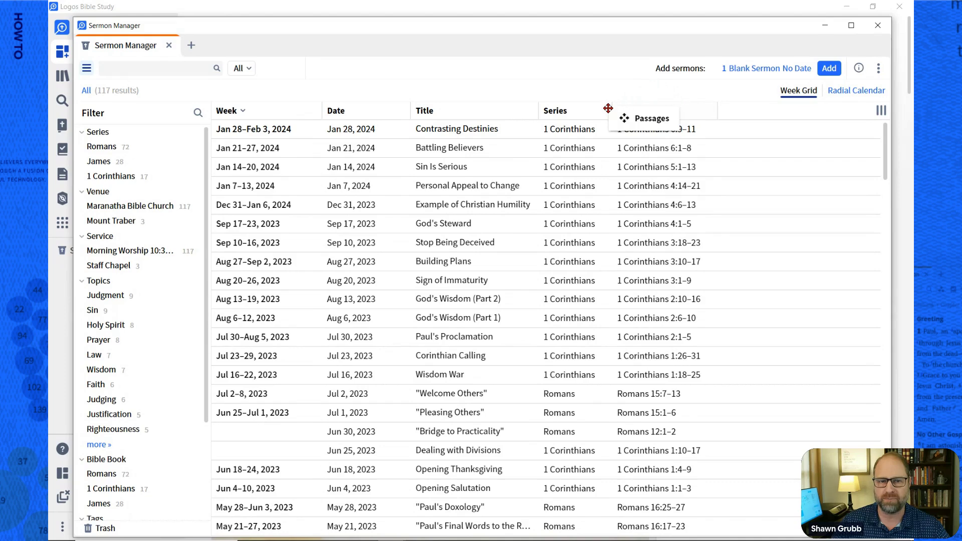
drag(608, 108, 724, 112)
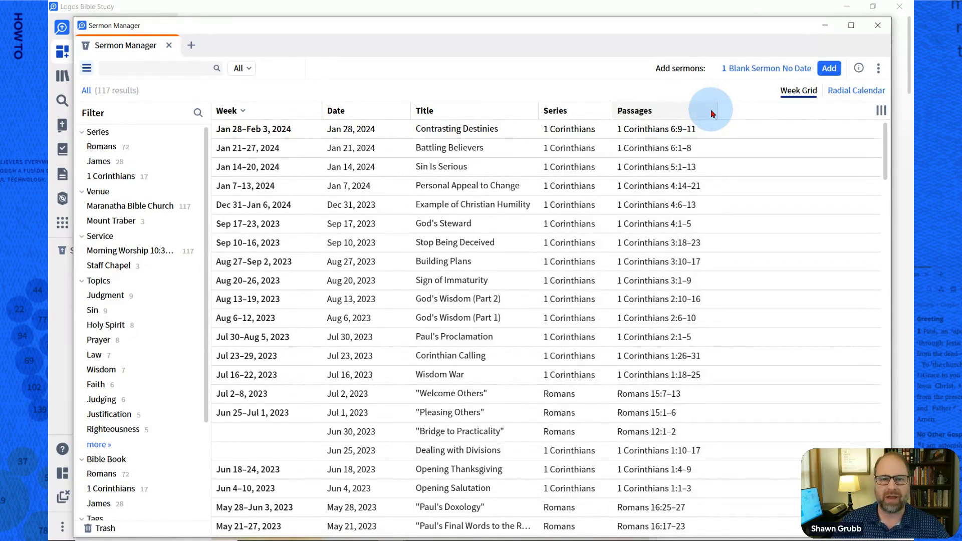
click(486, 109)
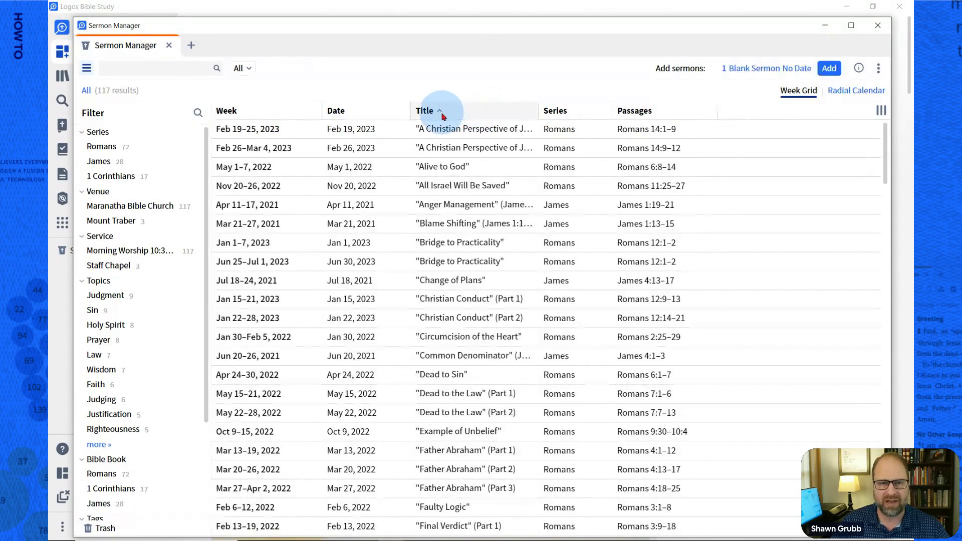
click(485, 111)
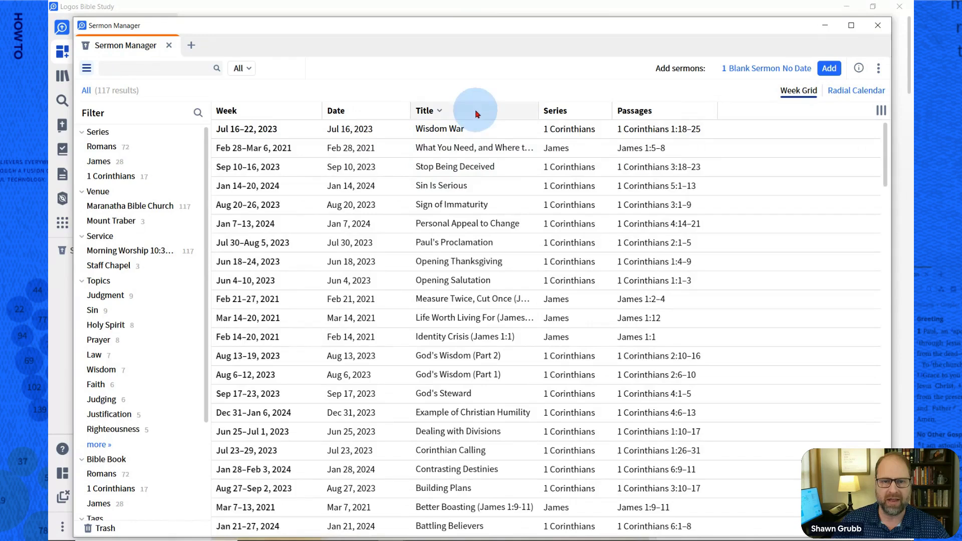
click(475, 109)
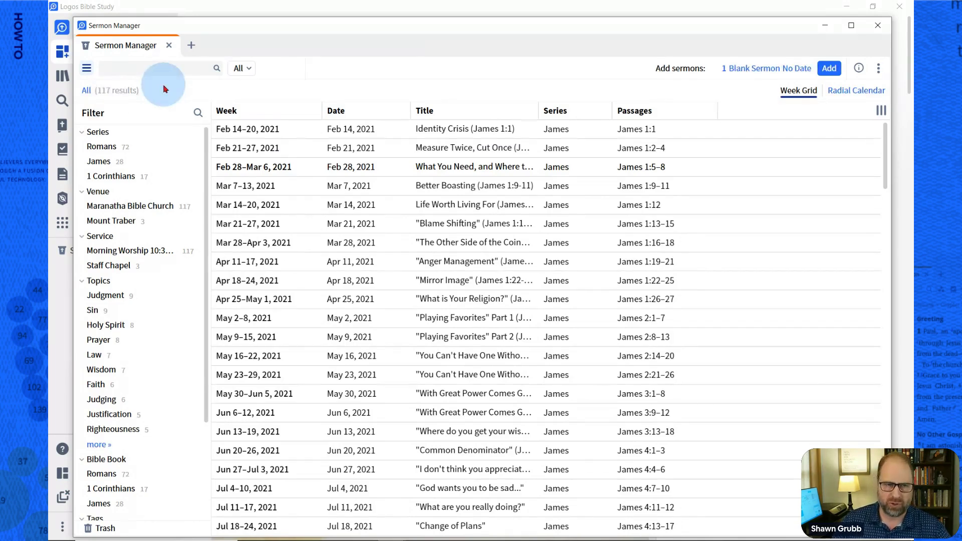
Review the calendar date ranges and years available for filtering the sermons, leaving the filter at All.
click(246, 69)
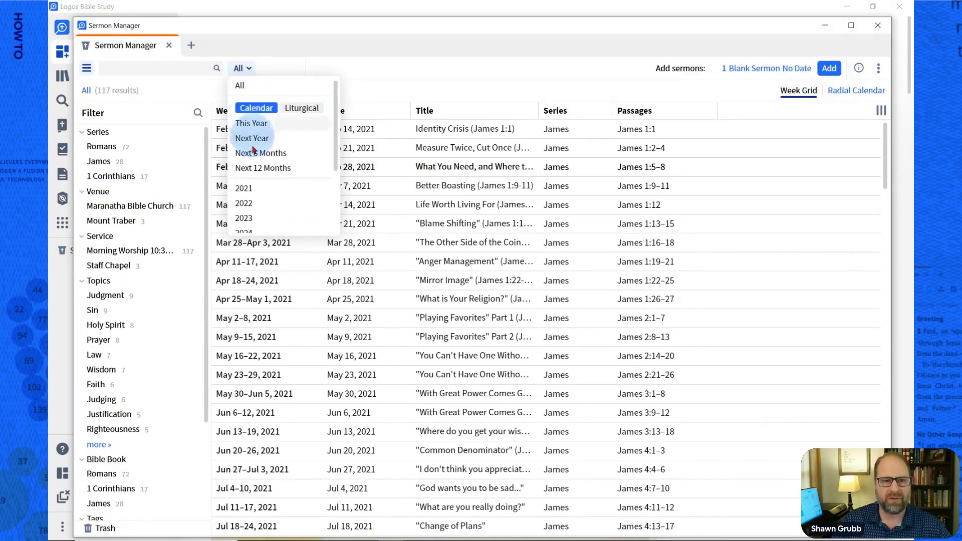
scroll(262, 210, down, 3)
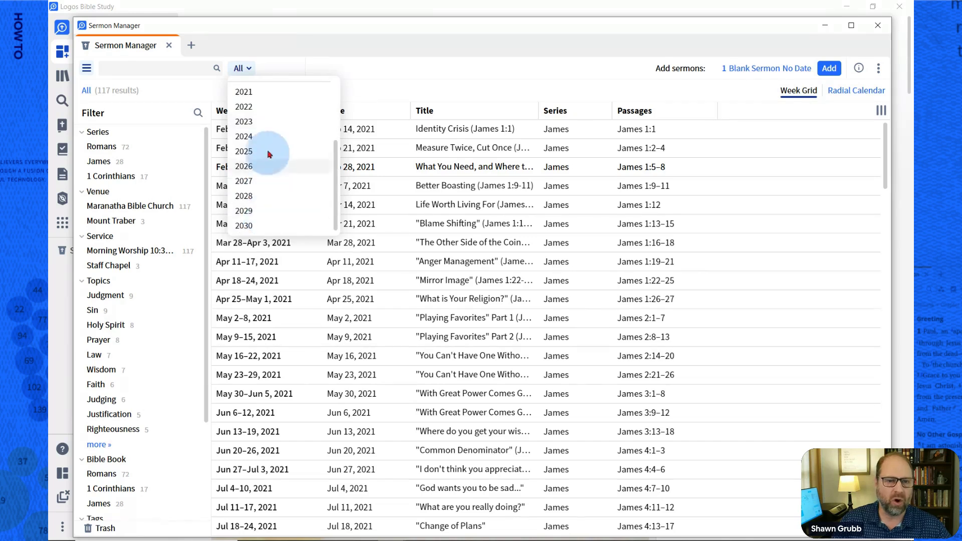
scroll(268, 188, up, 3)
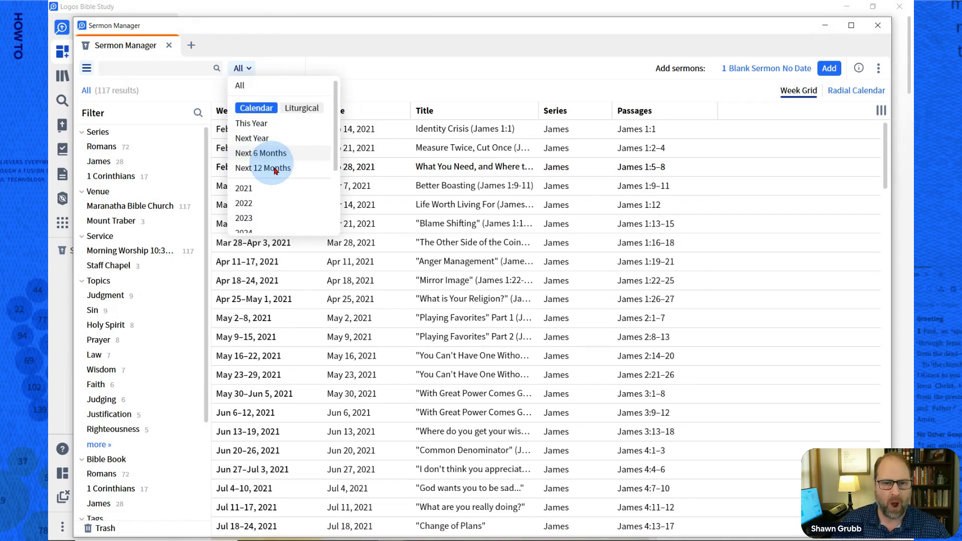
click(245, 68)
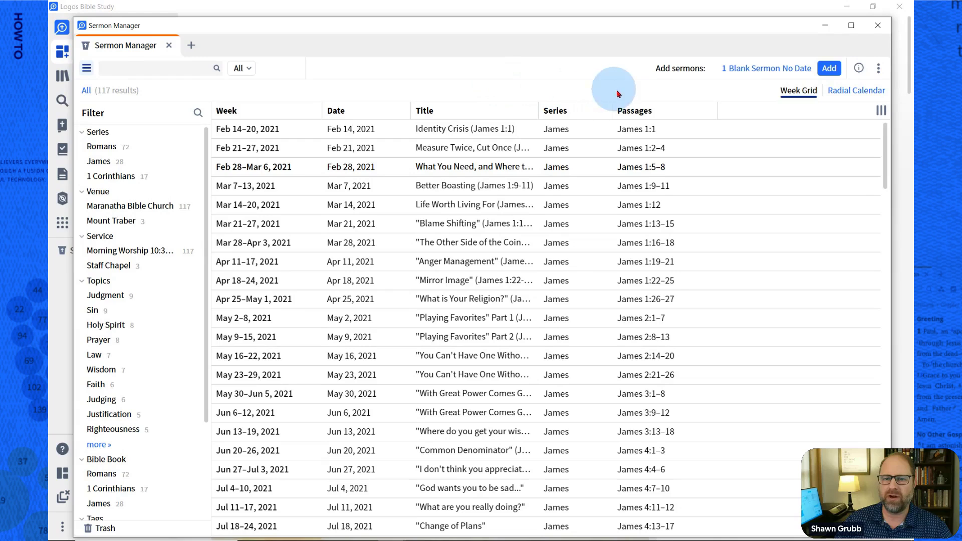
Show the sermon information panel and view the details of the James 1:1, James 1:5–8 and James 1:13–15 sermons.
click(860, 70)
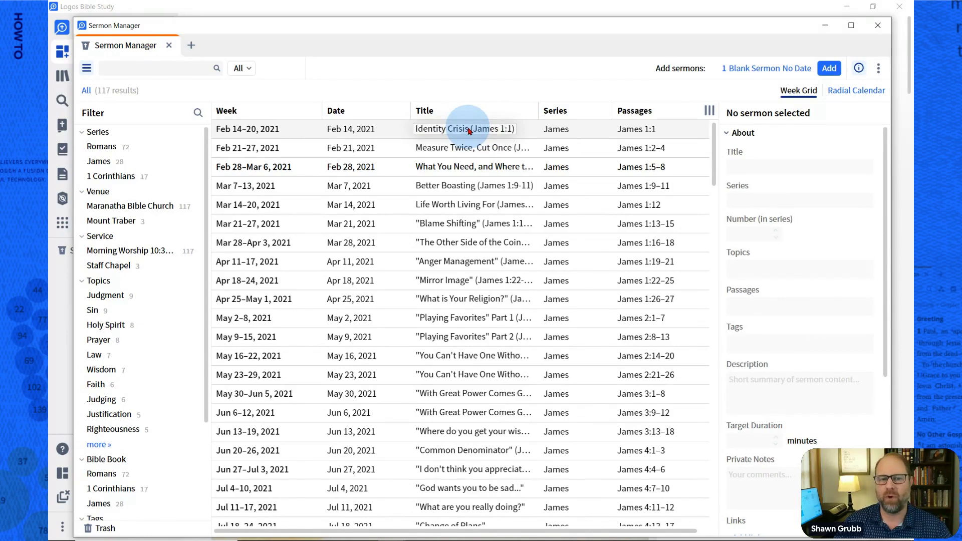
click(391, 131)
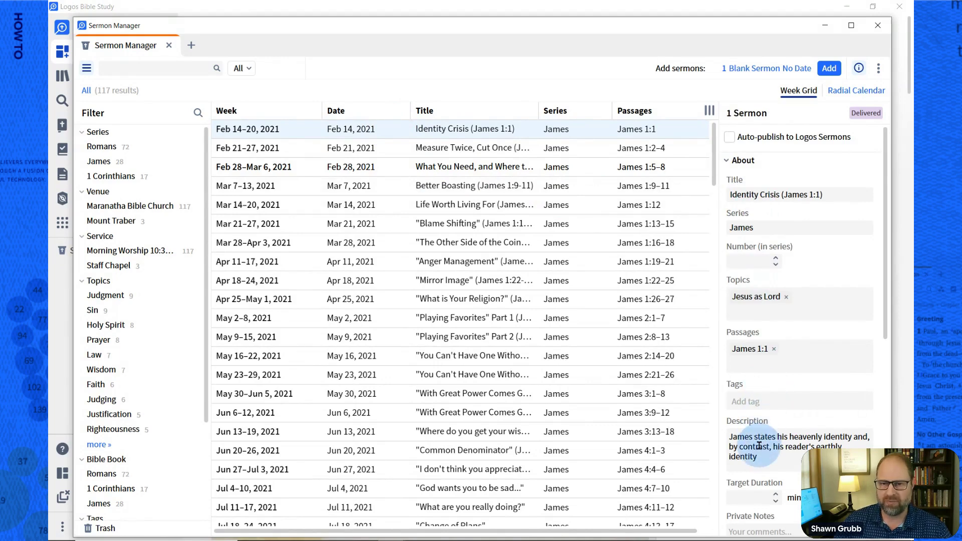
click(408, 169)
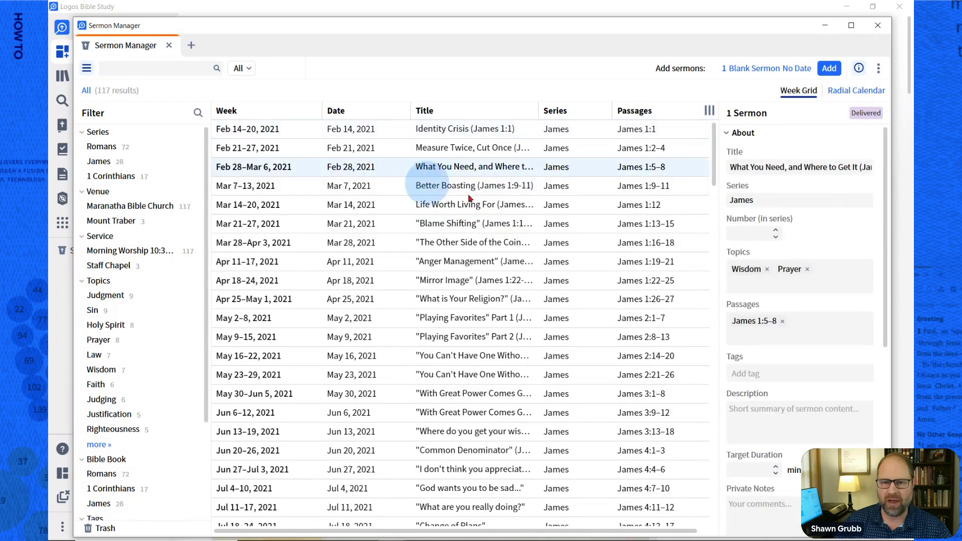
click(393, 230)
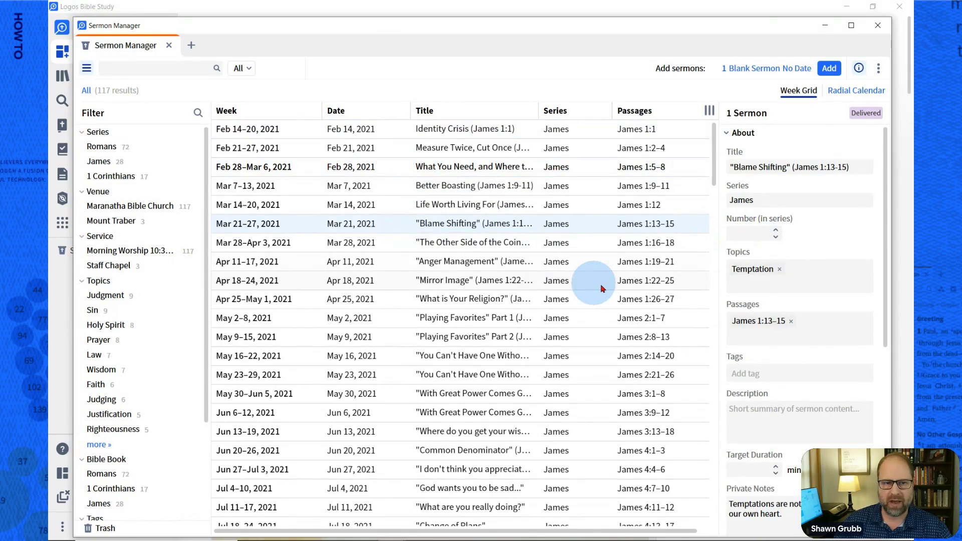
Sort the sermon grid by Week with the most recent sermons first.
click(296, 115)
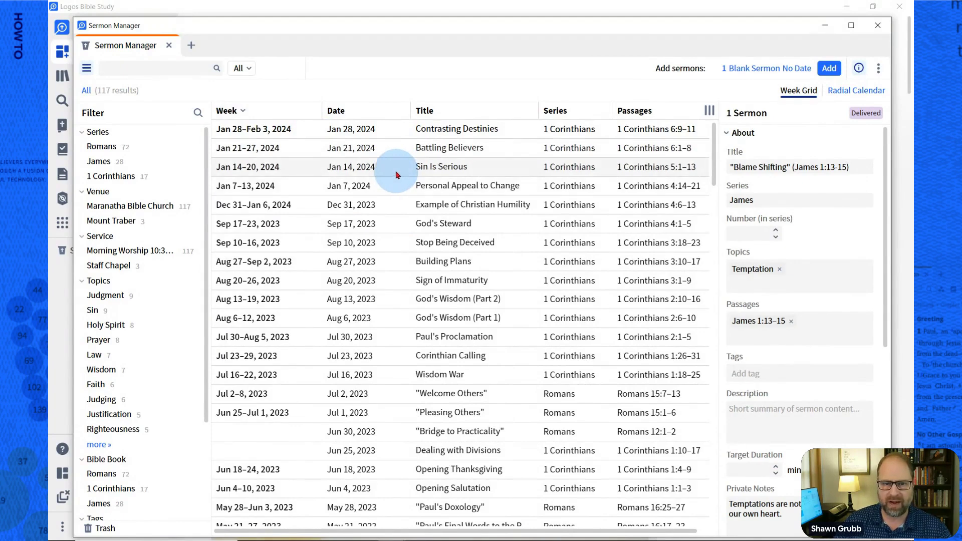
View the details of the Building Plans sermon, and hide and redisplay the filter sidebar.
click(651, 261)
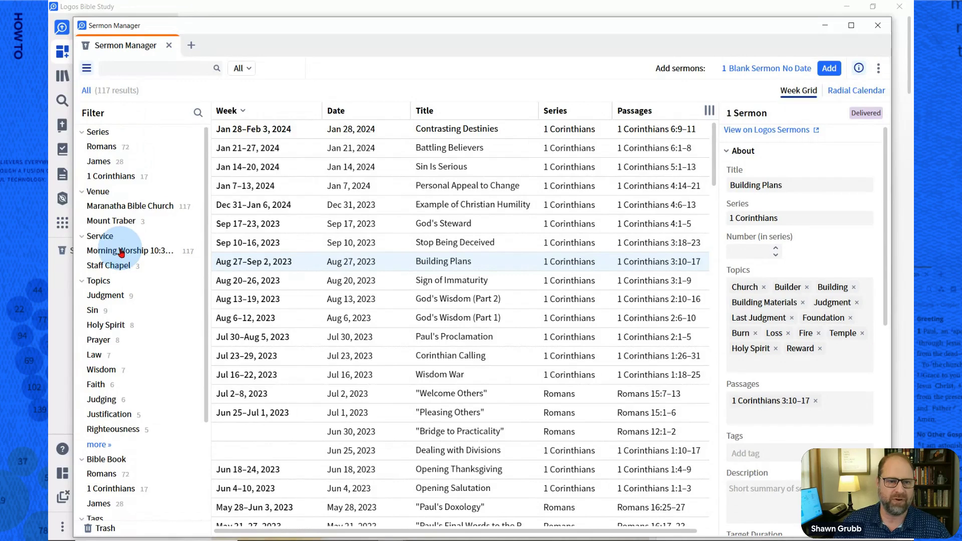
click(87, 70)
click(87, 70)
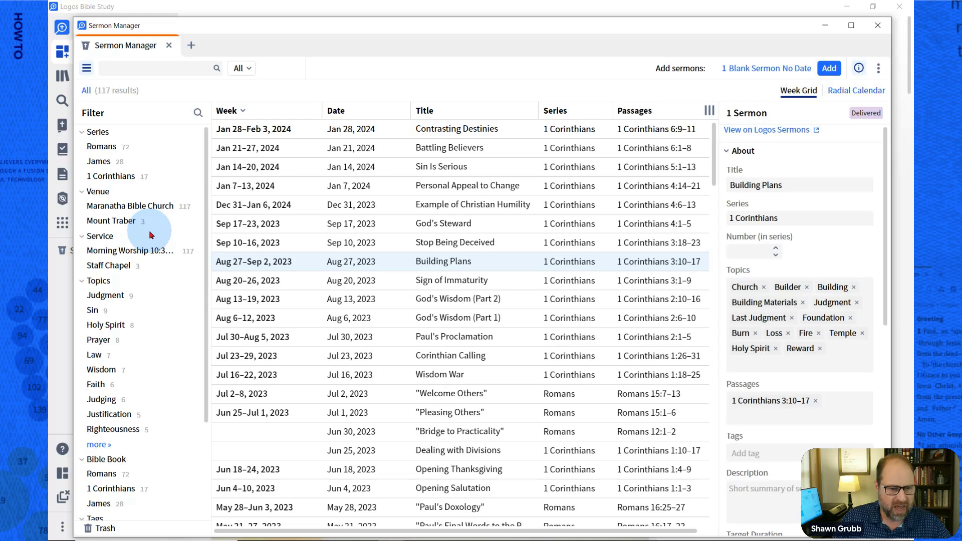
Filter the sermons by Bible book James and topic Prayer, search them for "team", and clear all the filters.
scroll(150, 234, down, 3)
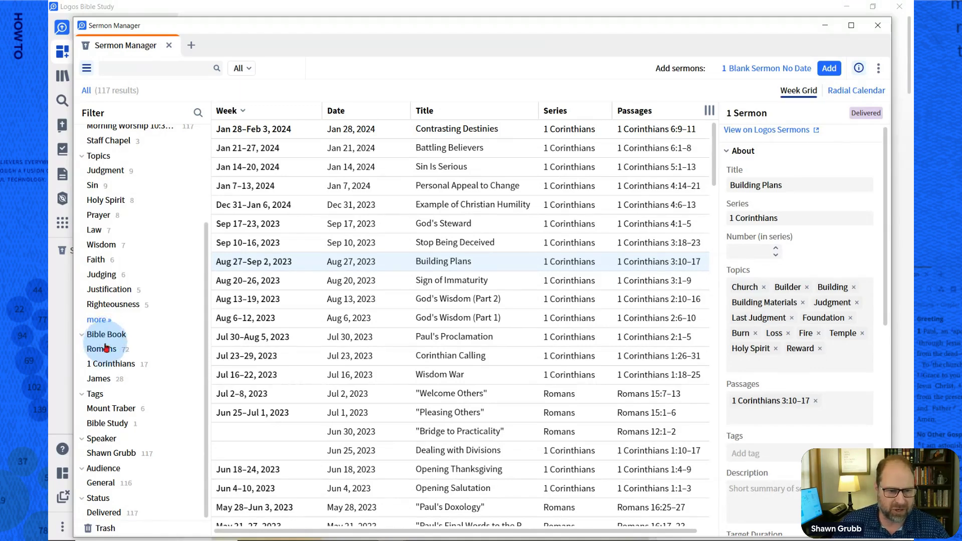
click(98, 381)
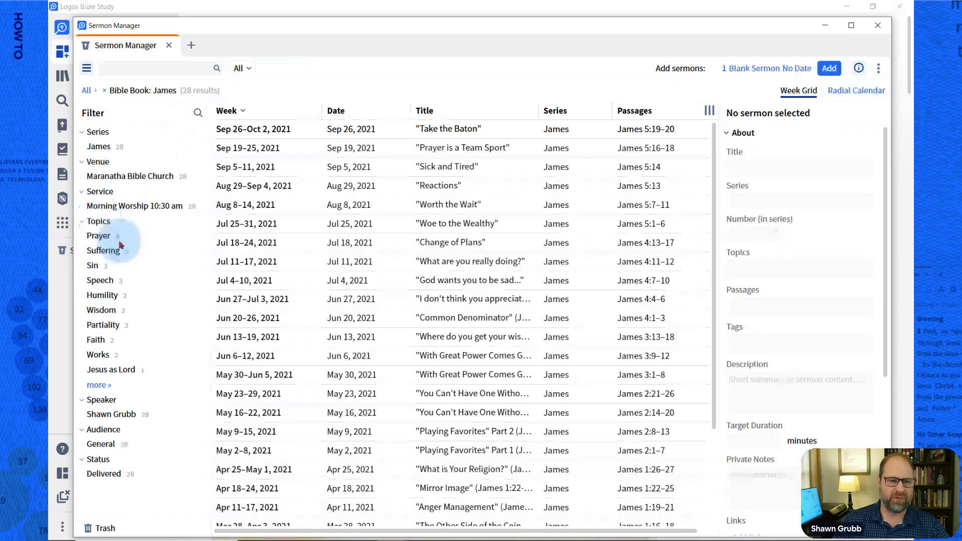
click(98, 236)
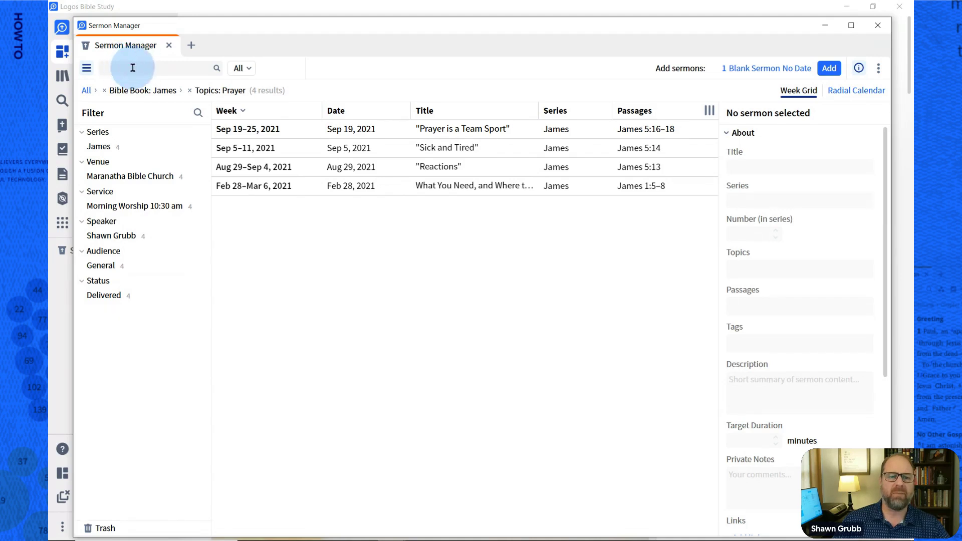
text(team)
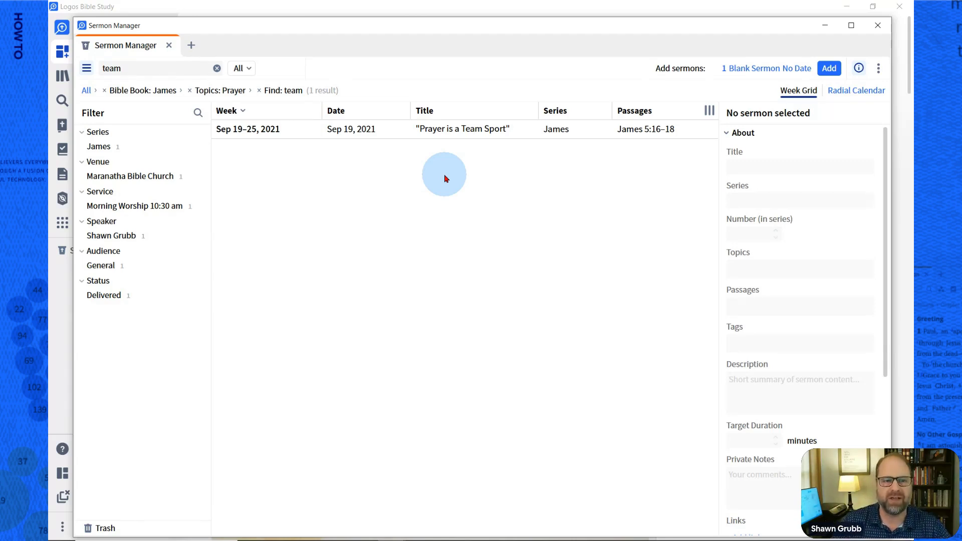
click(87, 91)
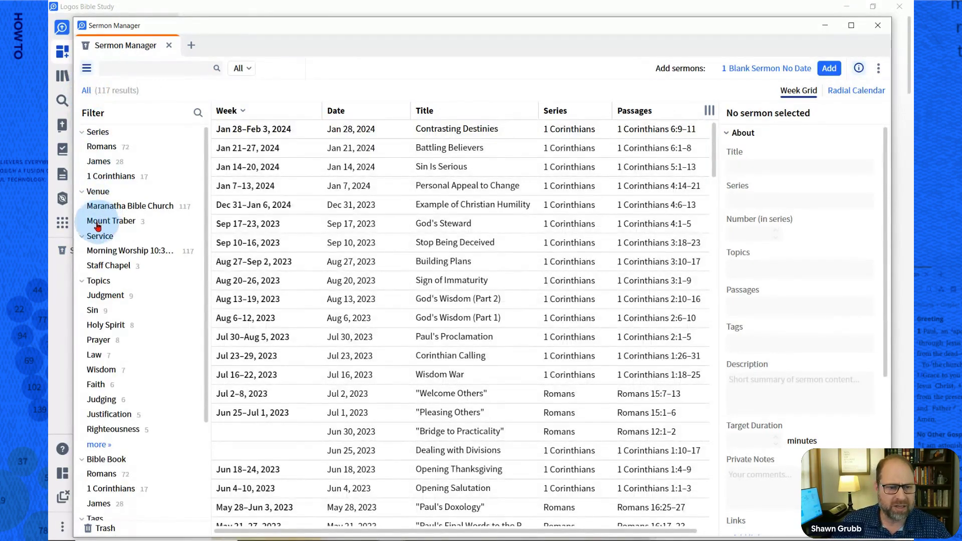
Filter the sermons by the Mount Traber venue, and return to the full sermon list.
click(129, 226)
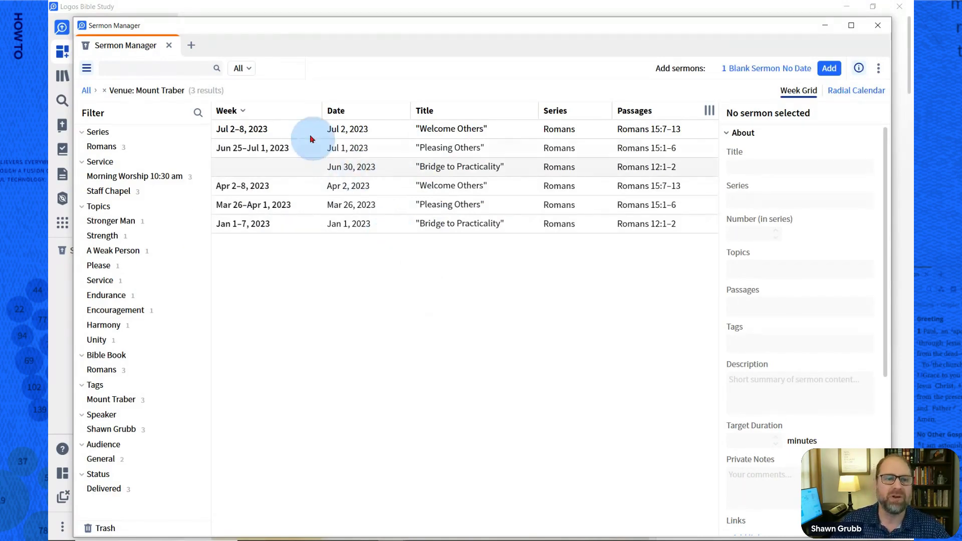
click(86, 90)
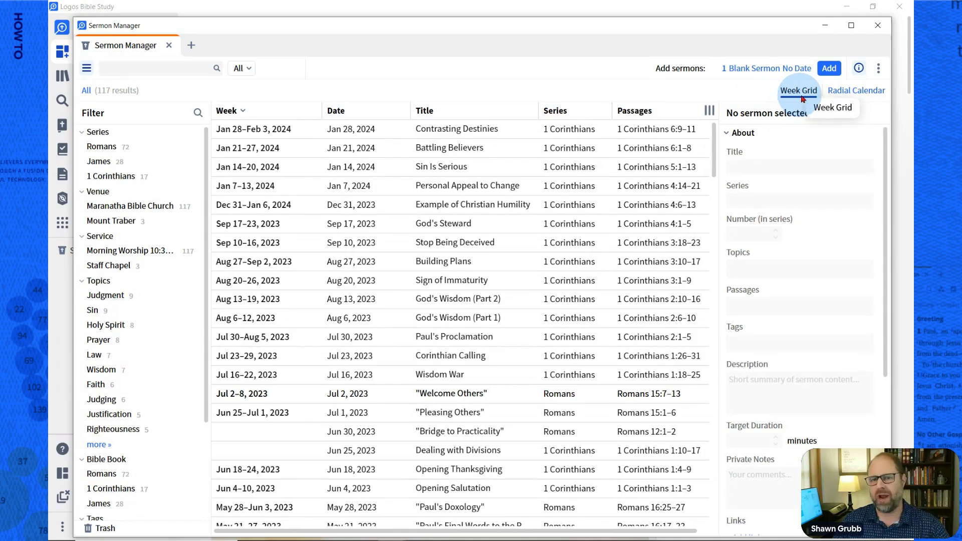
View the sermons in the Radial Calendar for 2021, 2022, 2023 and 2024, and go back to 2023.
click(841, 95)
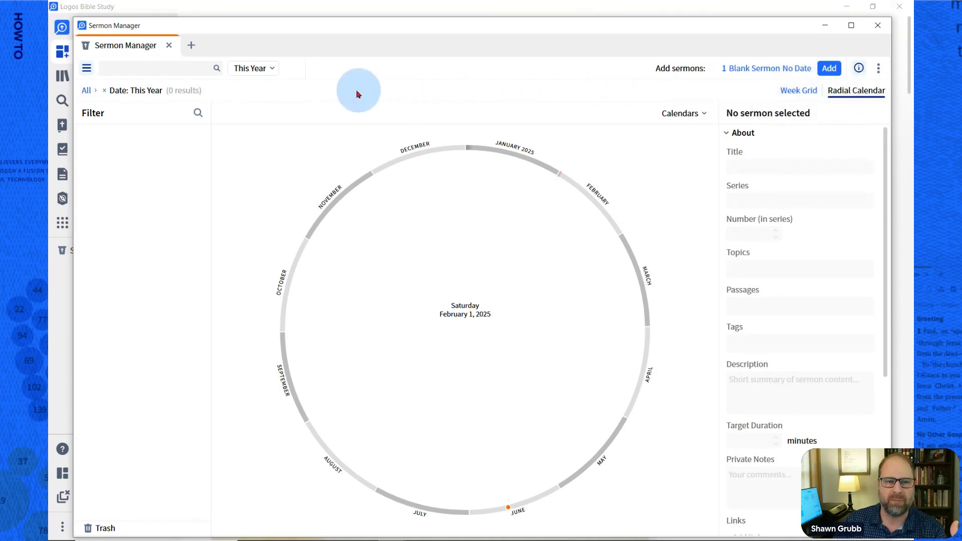
click(261, 71)
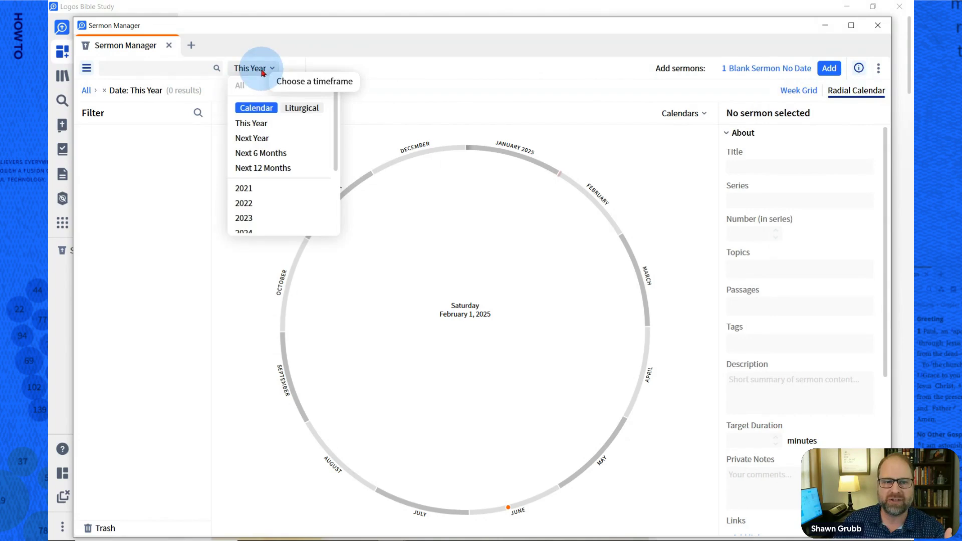
click(244, 190)
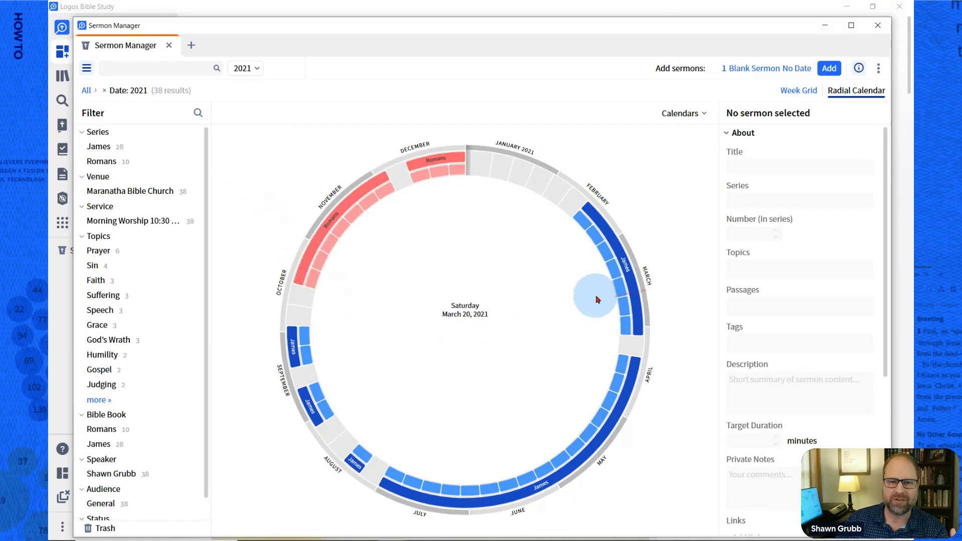
click(262, 80)
click(250, 203)
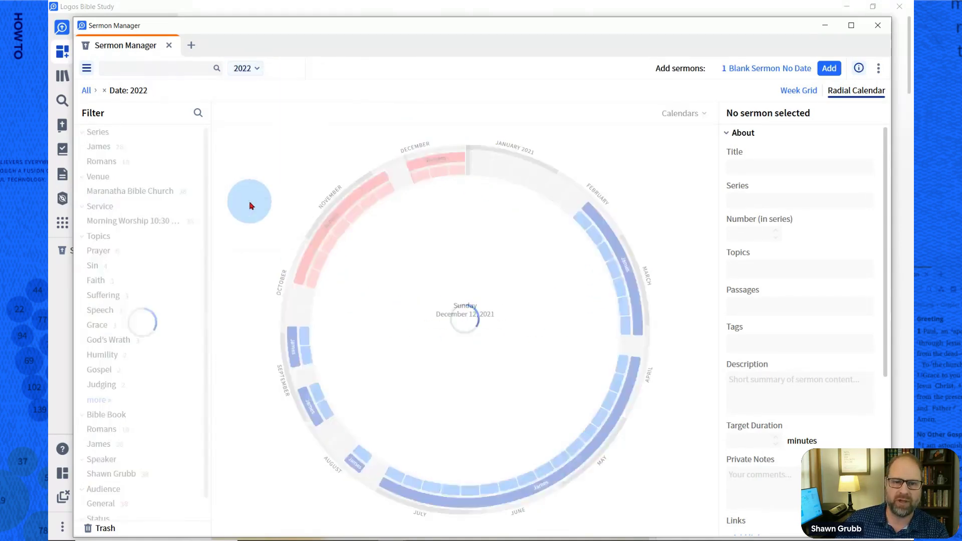
click(249, 74)
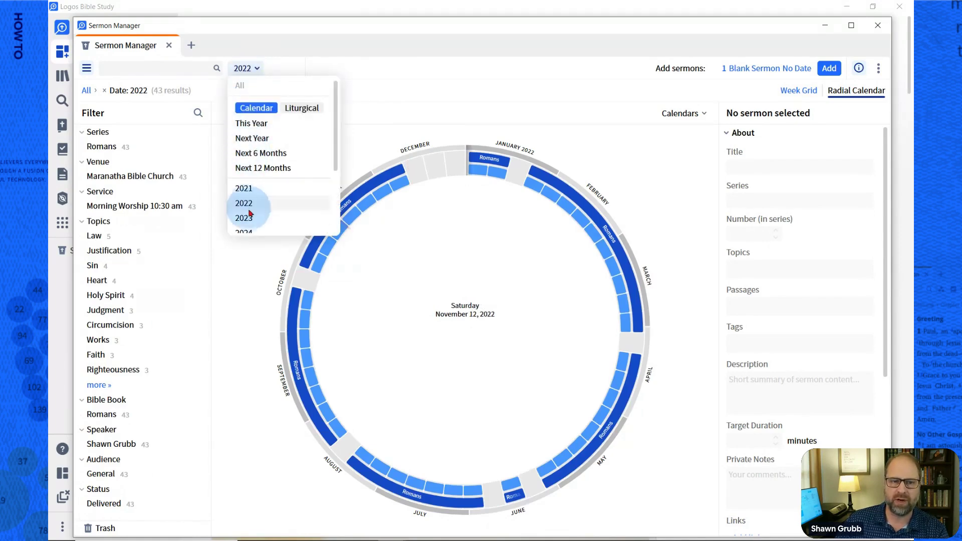
click(250, 217)
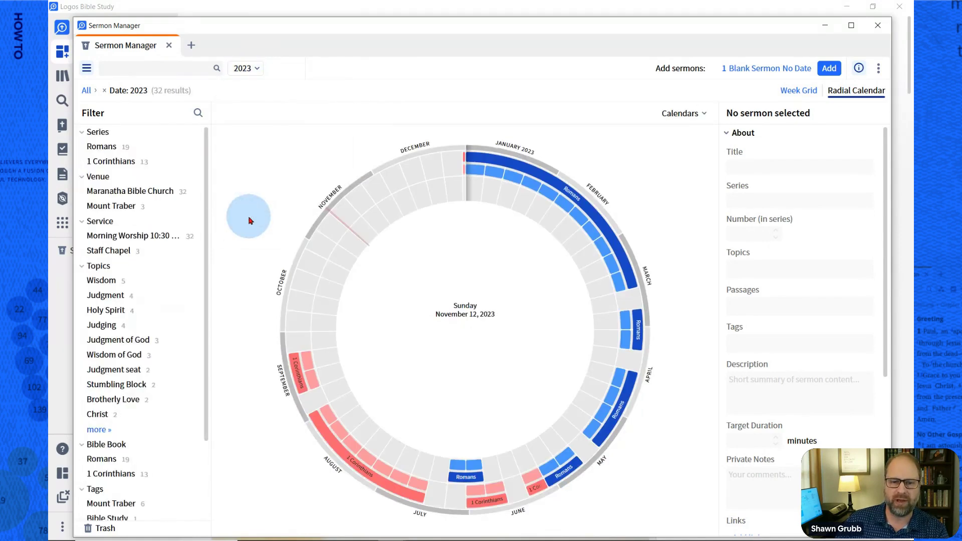
click(250, 70)
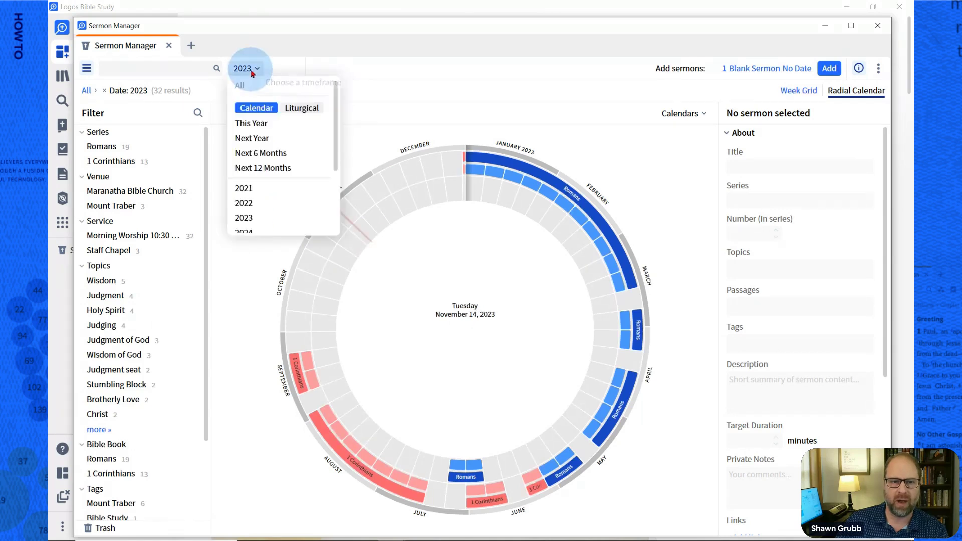
scroll(250, 210, down, 3)
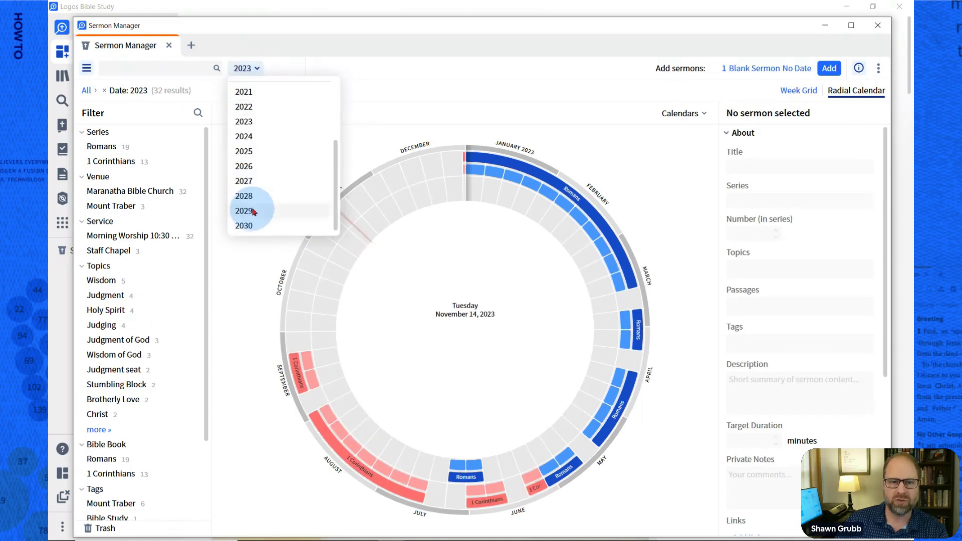
click(249, 138)
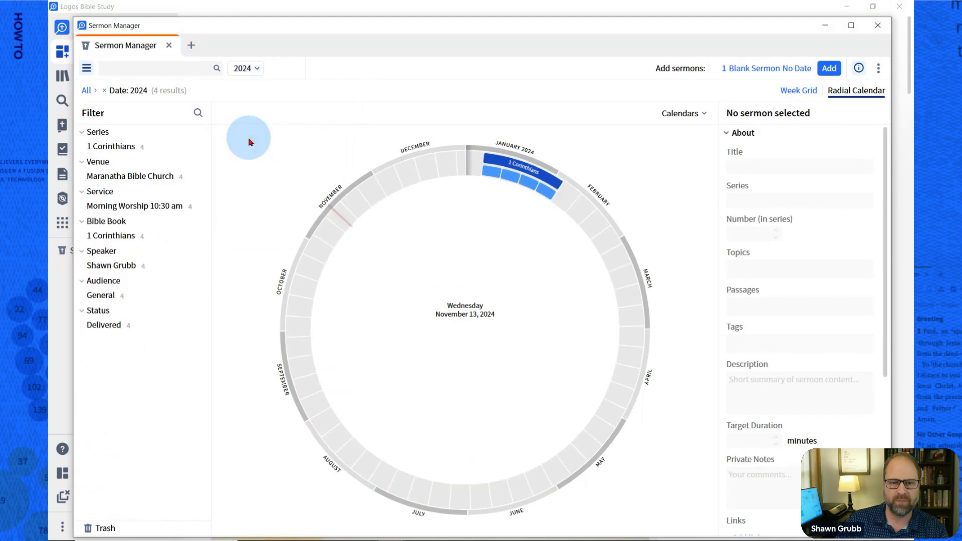
click(245, 68)
click(245, 218)
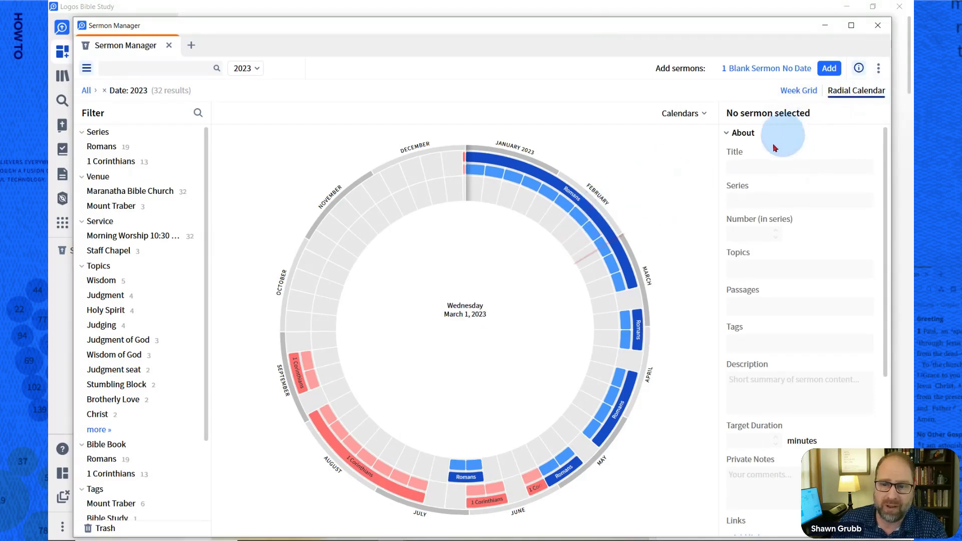
Return to the Week Grid view and set the timeframe to All.
click(804, 95)
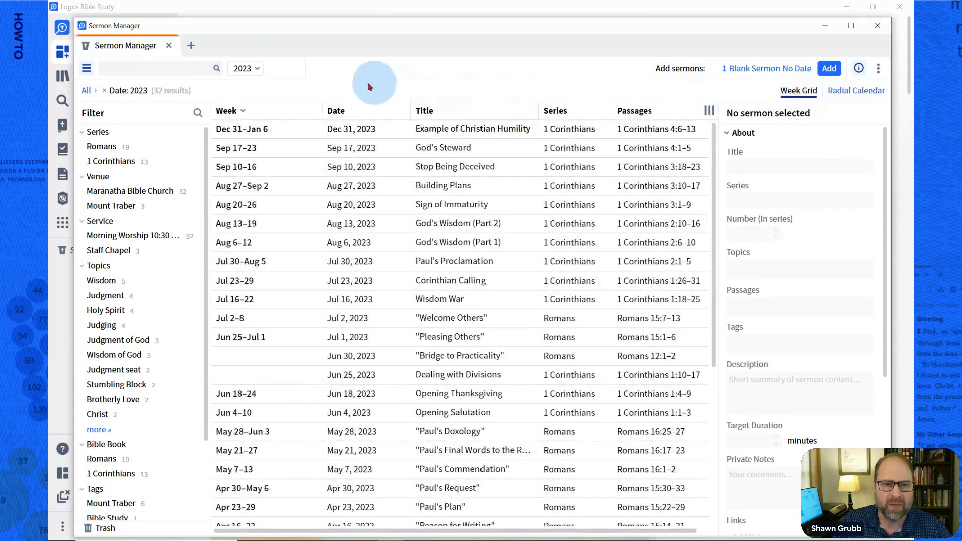
click(254, 68)
click(241, 85)
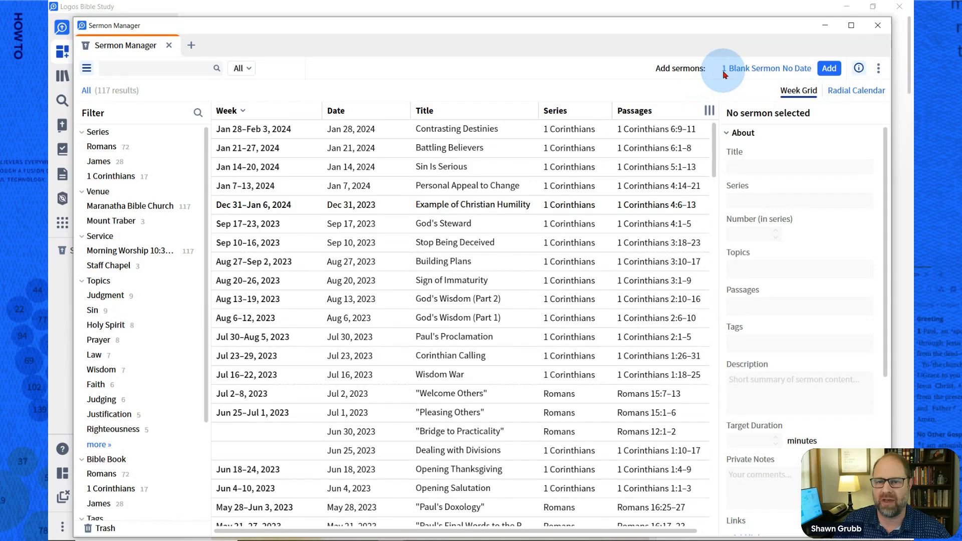
Add one sermon using the Blank Sermon template, dated June 29, 2025.
click(755, 71)
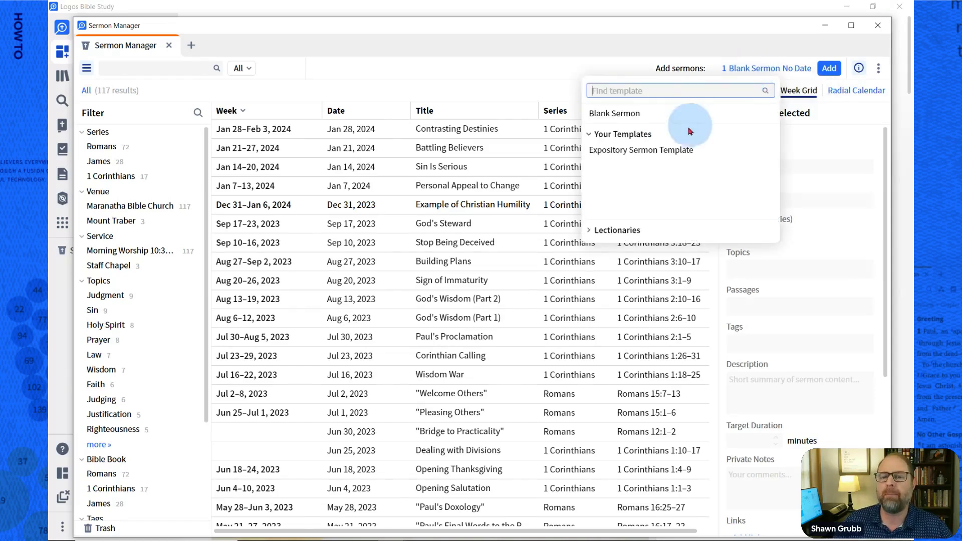
click(649, 154)
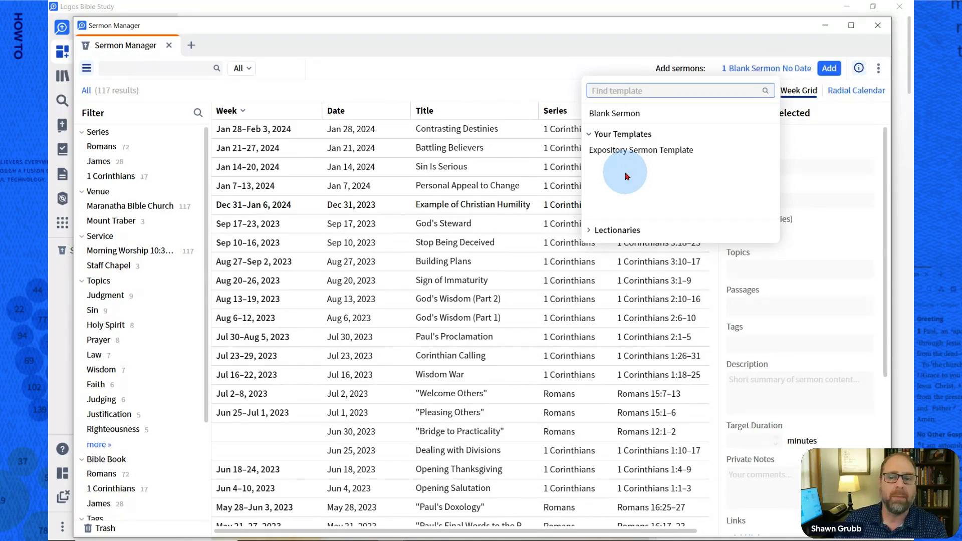
click(604, 116)
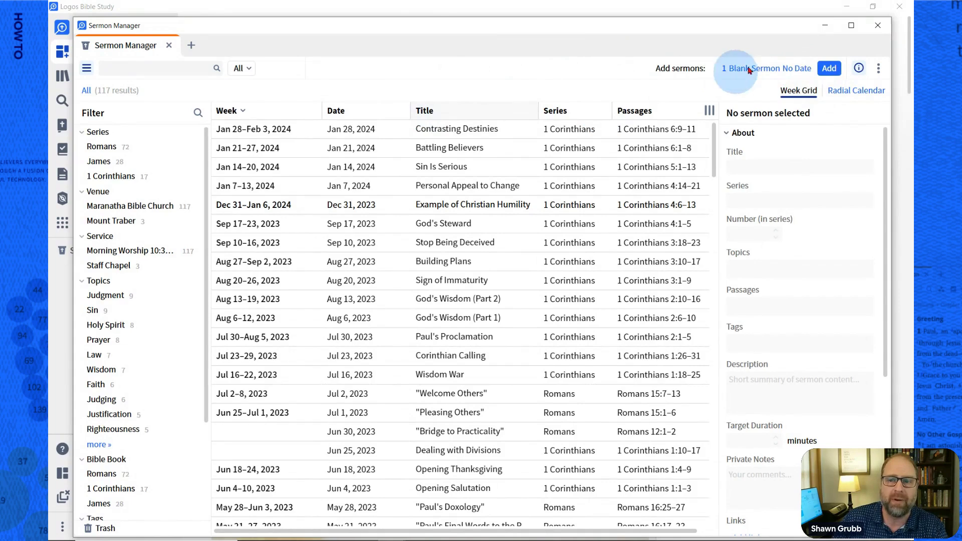
click(796, 72)
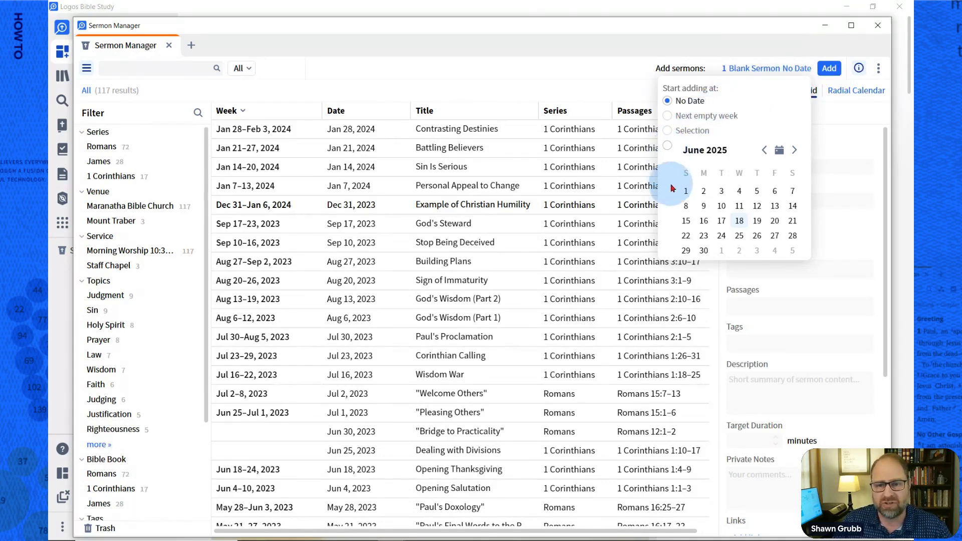
click(686, 251)
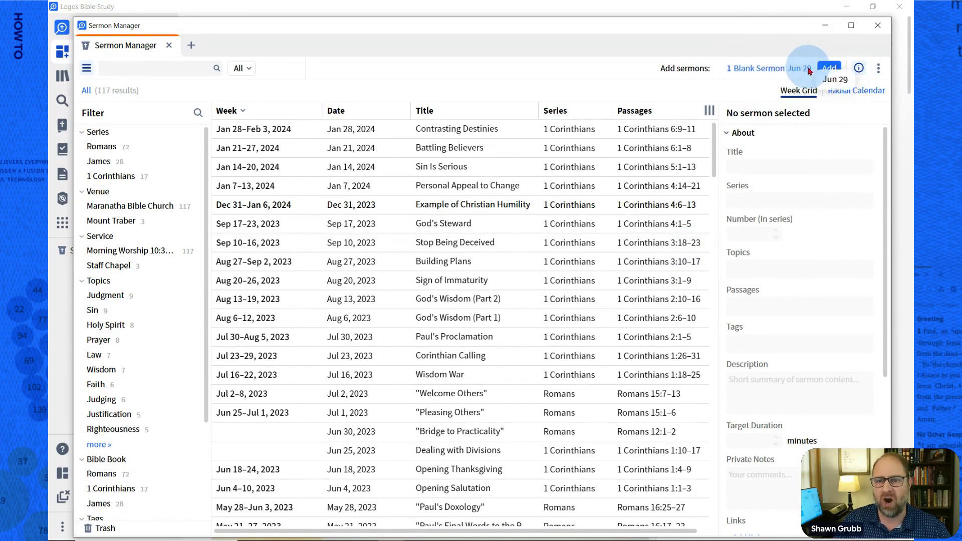
click(829, 69)
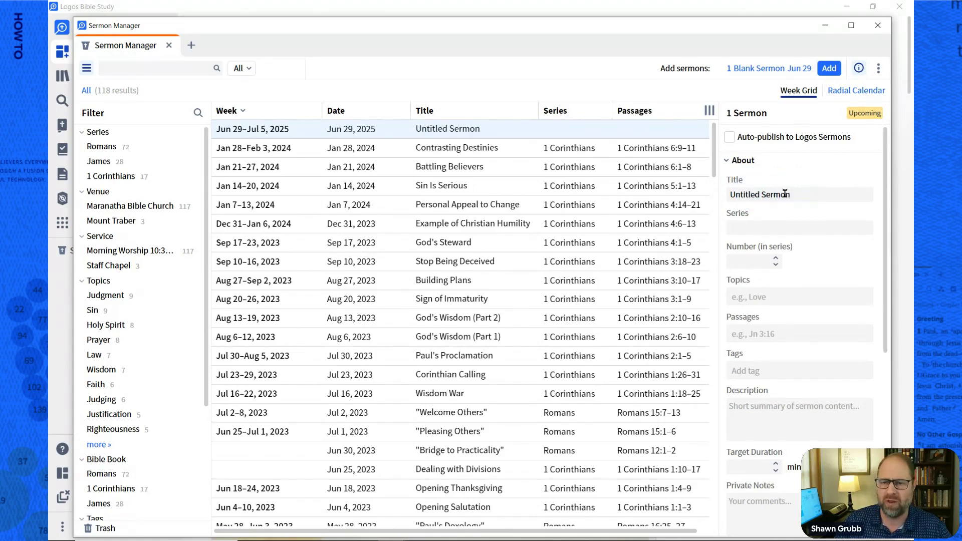
Title the new June 29 sermon "The Good News" and assign it to the series "Gospel".
drag(800, 195, 729, 195)
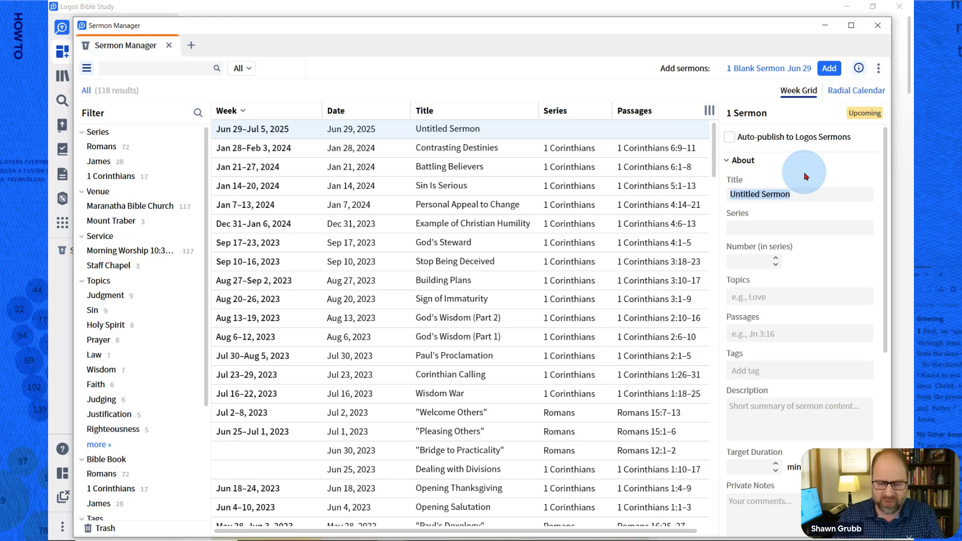
text(The)
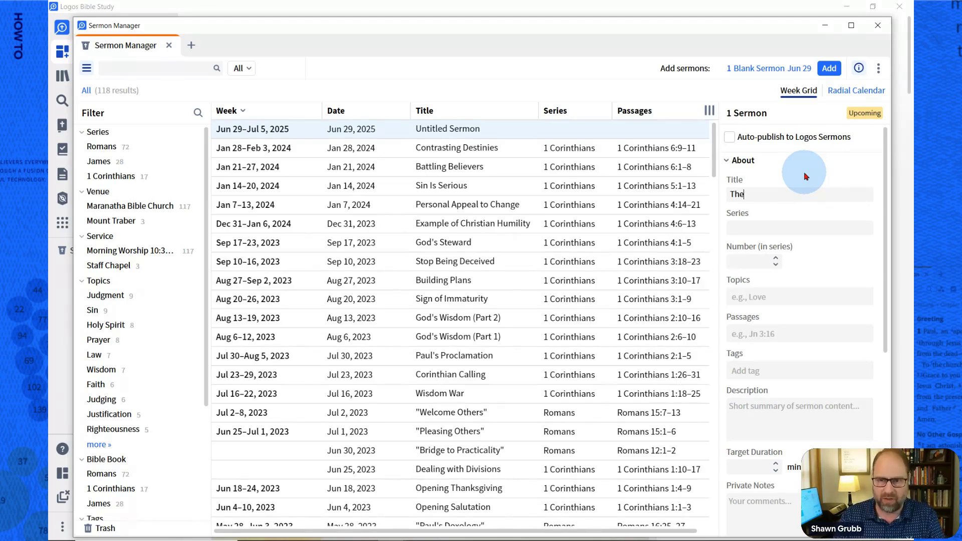
text( Good News)
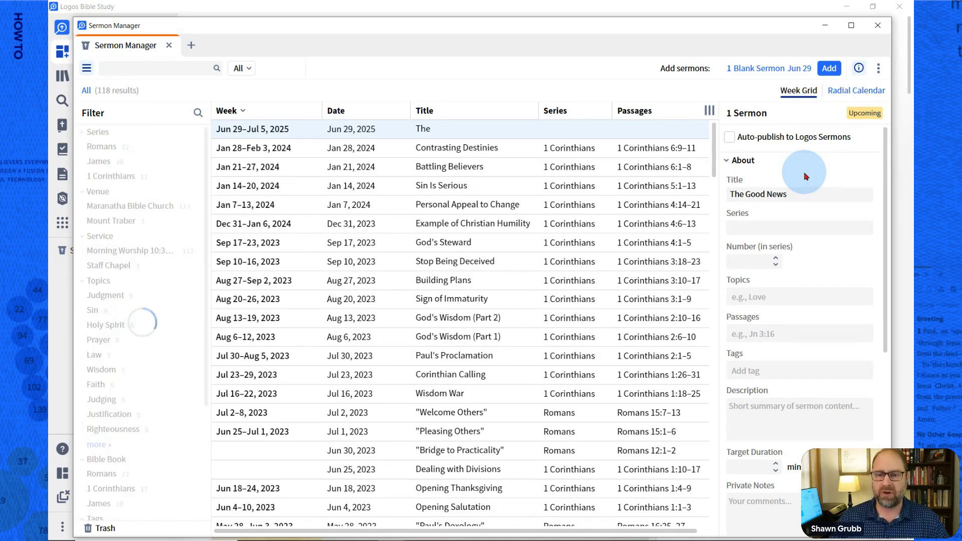
click(751, 227)
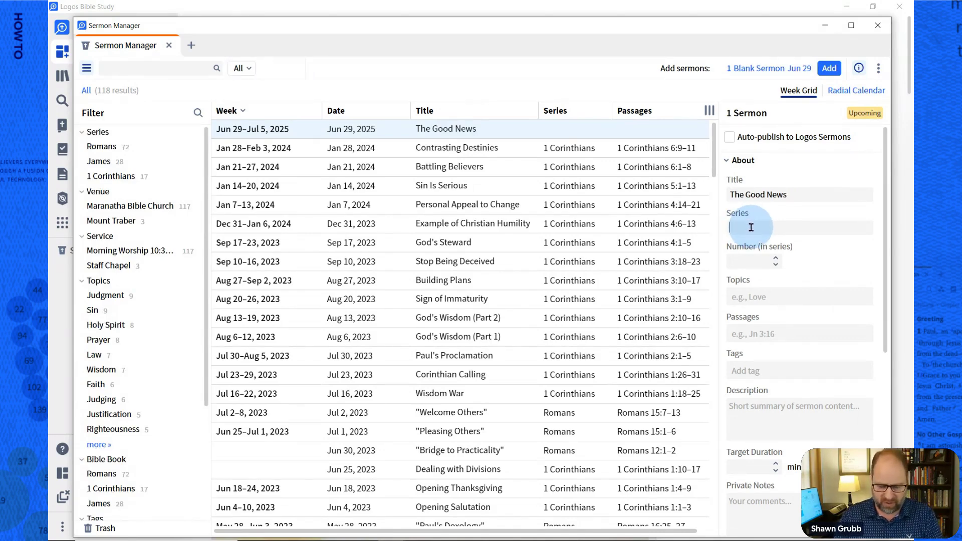
text(Gose)
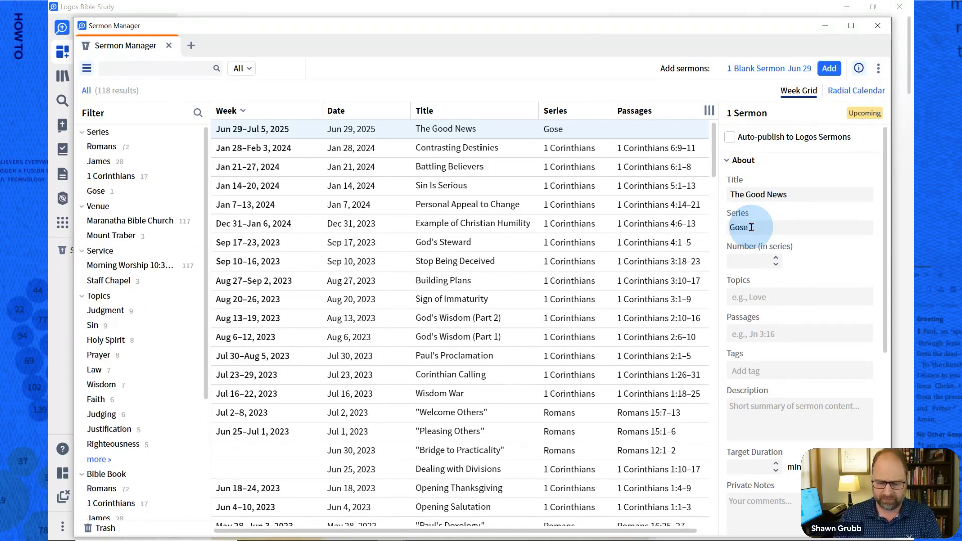
key(BackSpace)
text(pel)
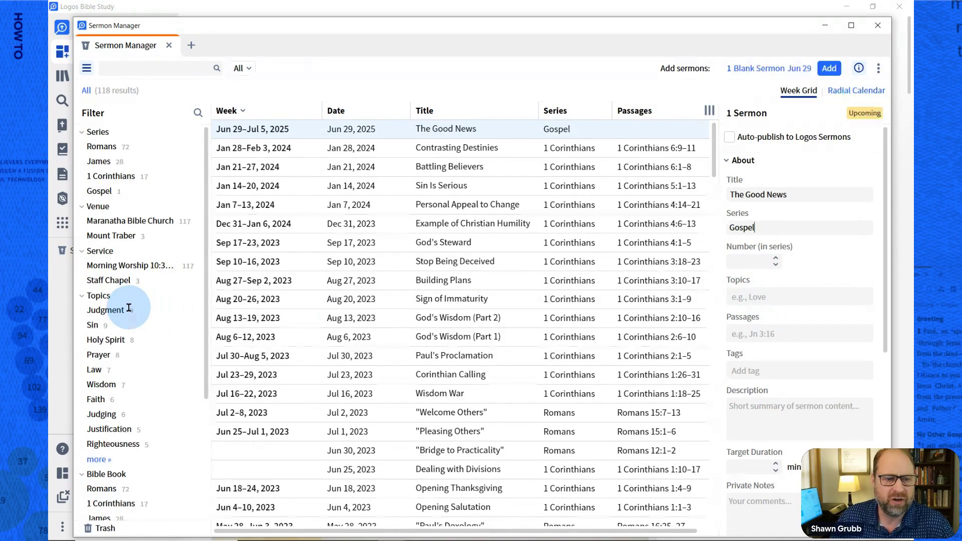
Assign the topics Gospel, Power and Salvation to The Good News sermon.
click(782, 297)
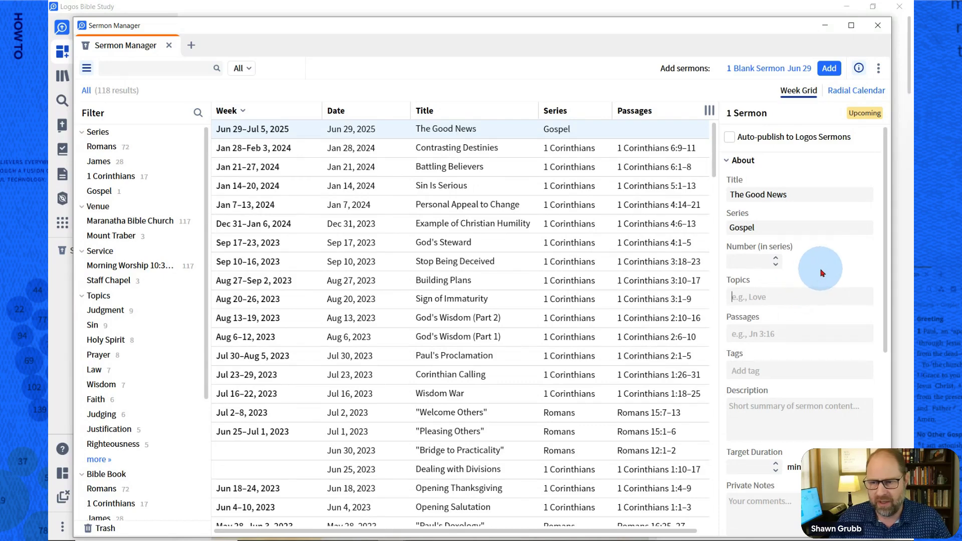
text(gospel)
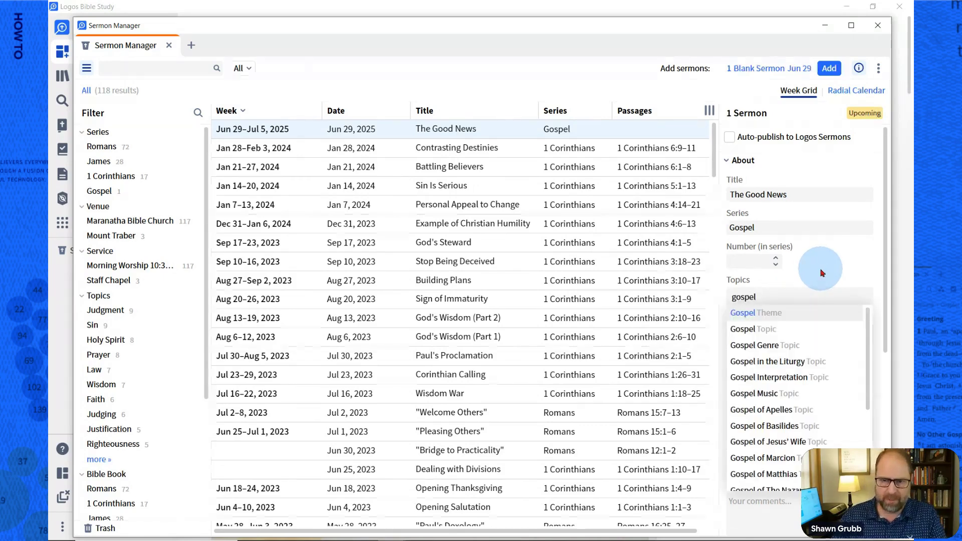
click(755, 314)
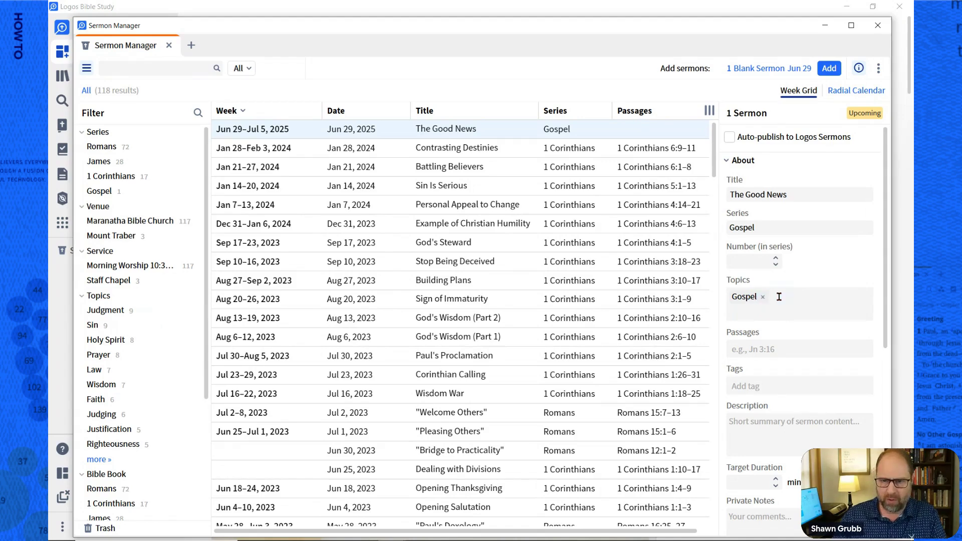
text(power)
click(769, 349)
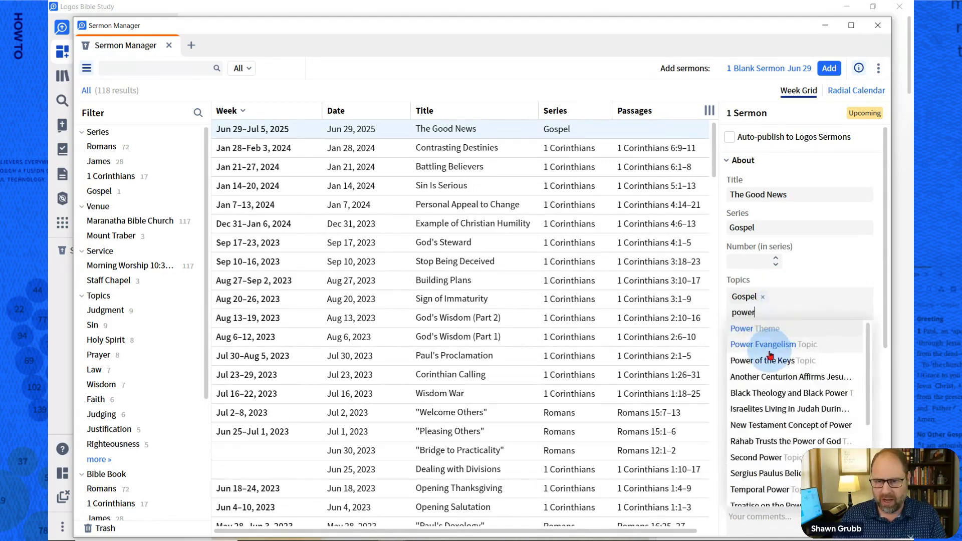
click(754, 329)
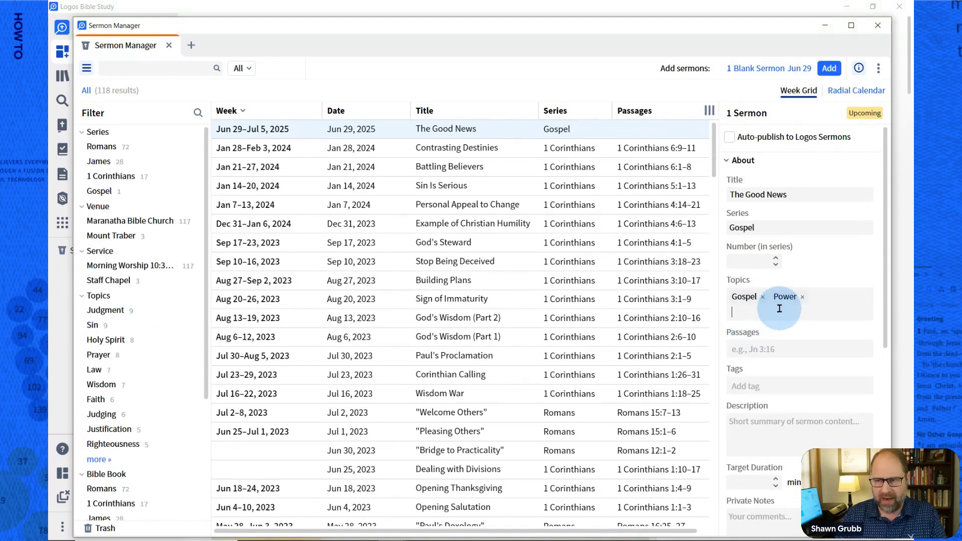
text(salvation)
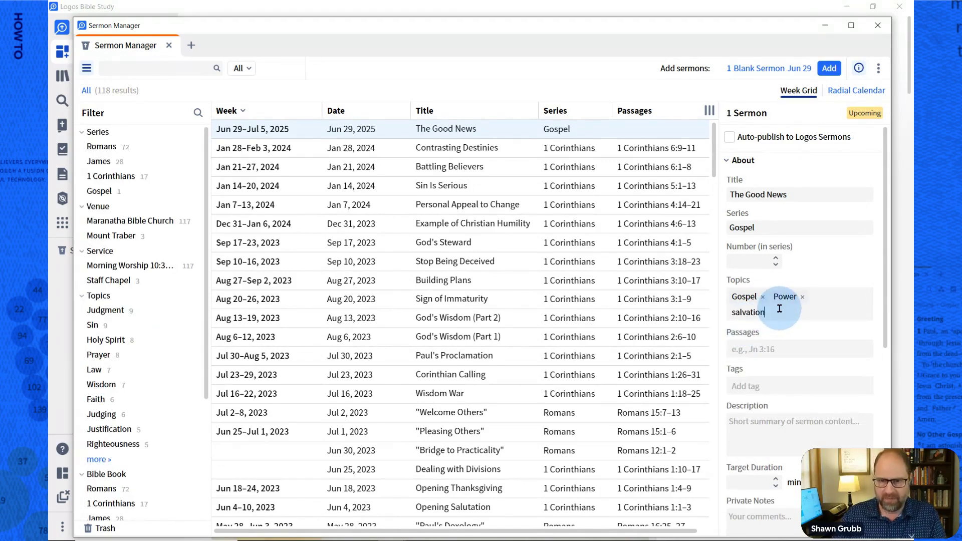
click(766, 316)
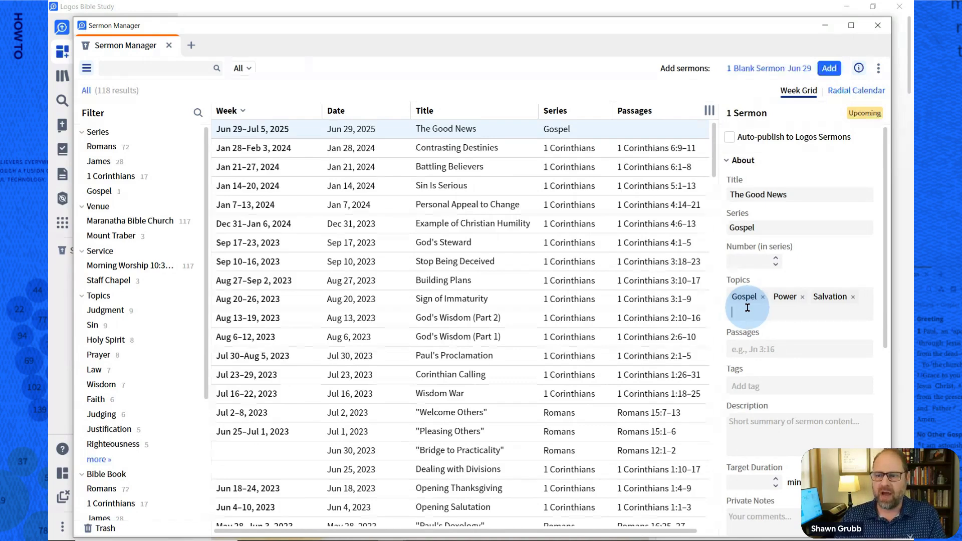
Add Belief and Righteousness to the sermon's topics.
text(belief)
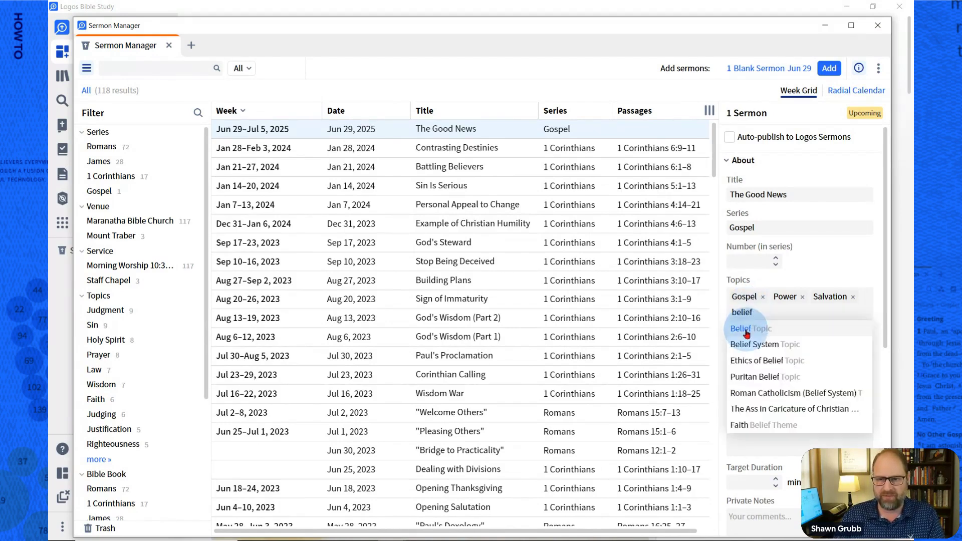
click(746, 328)
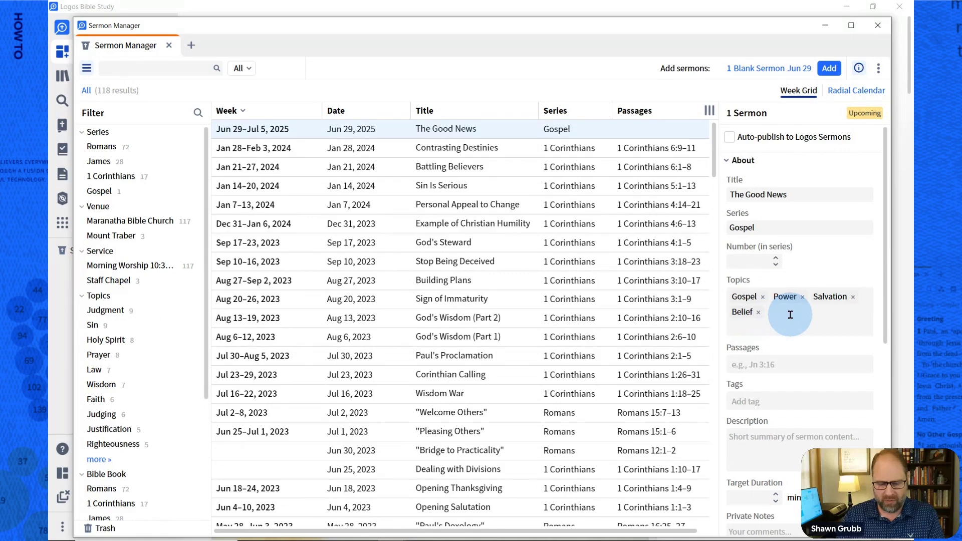
text(righrteoue)
key(BackSpace)
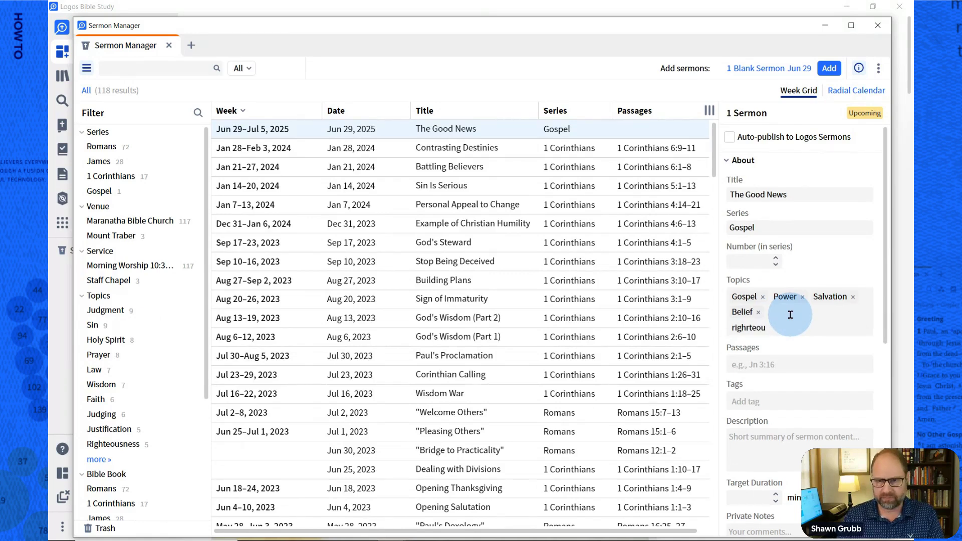
text(snes)
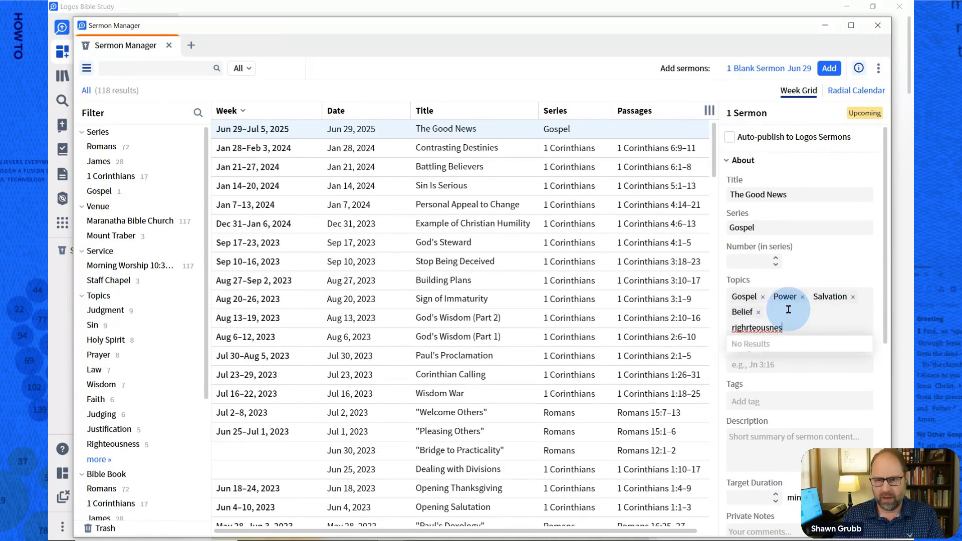
text(s)
click(750, 327)
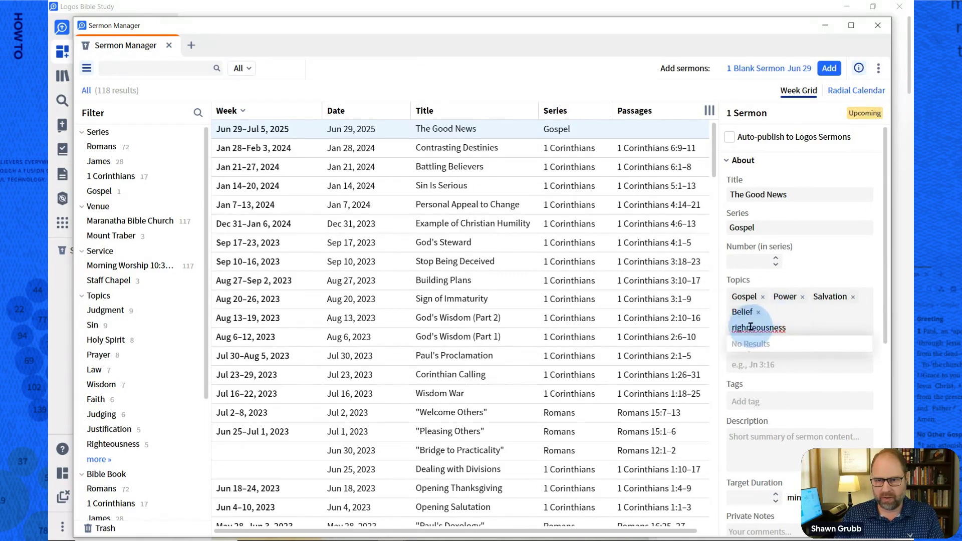
key(BackSpace)
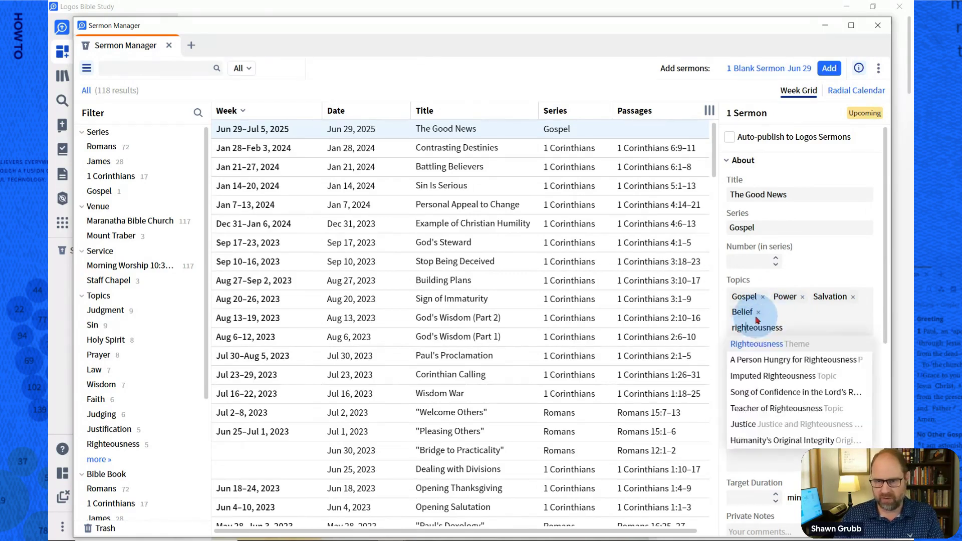
click(767, 343)
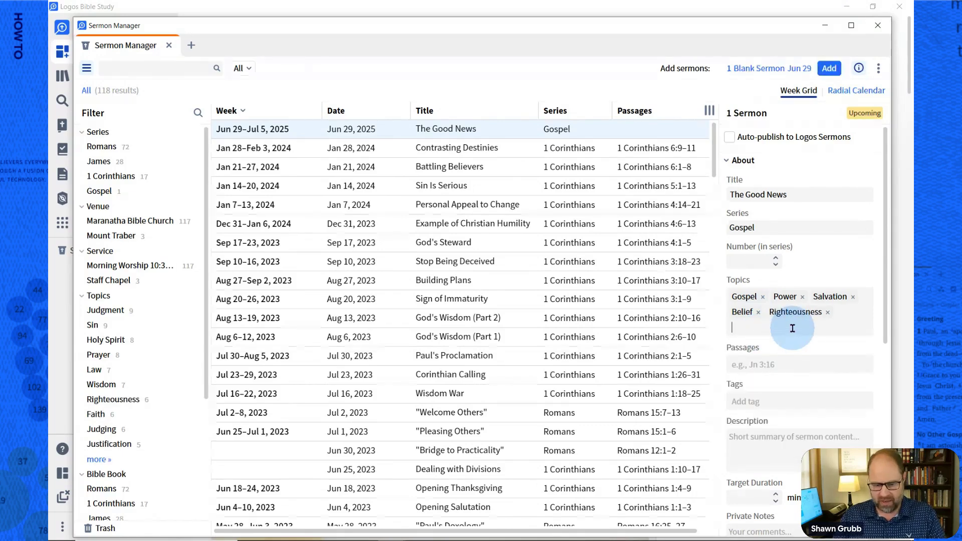
Add the Faith theme to the sermon's topics.
text(fatih)
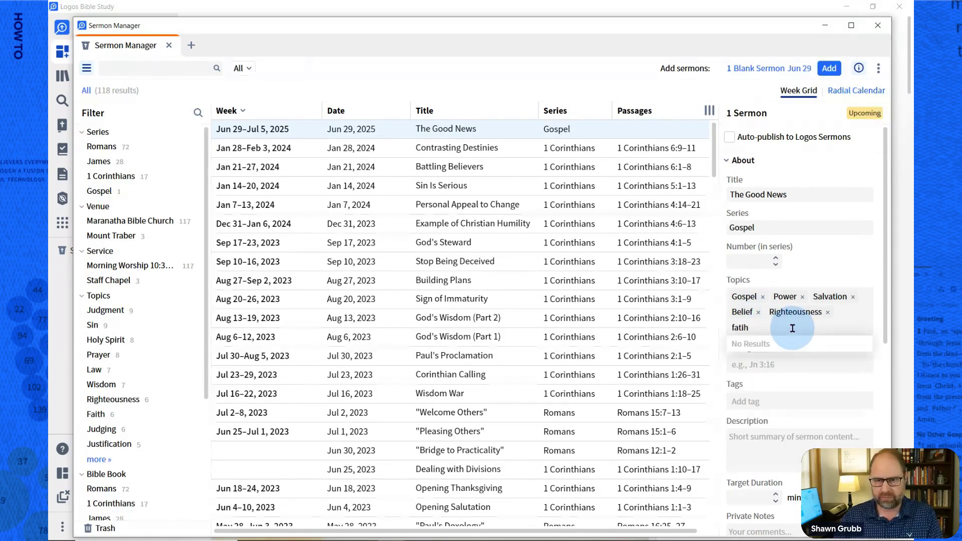
key(BackSpace)
key(BackSpace)
text(ith)
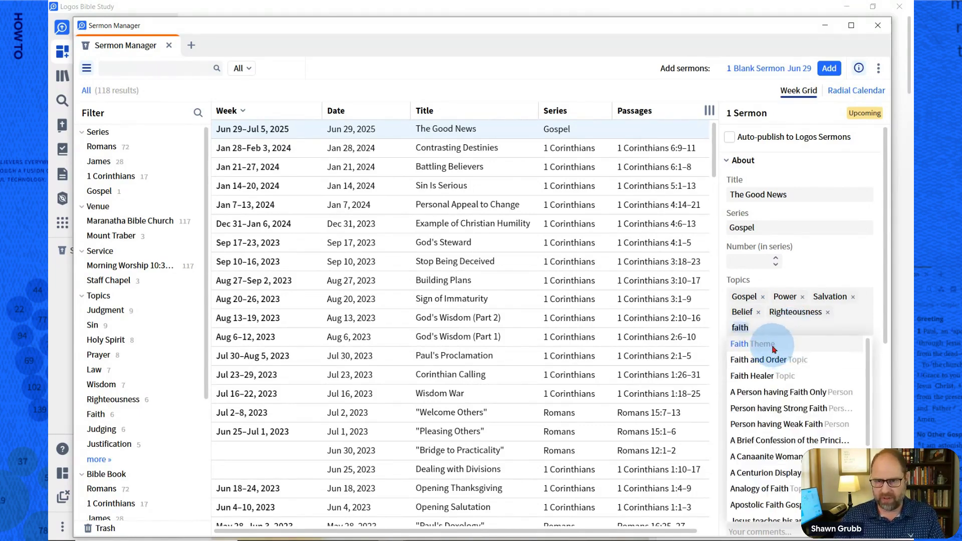
click(774, 347)
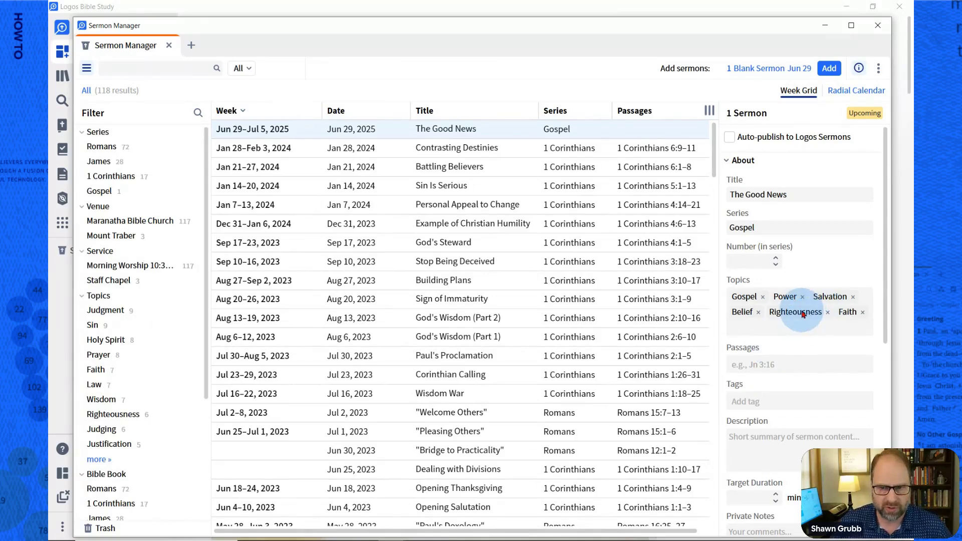
Set the sermon's passage to Romans 1:16–17.
click(776, 365)
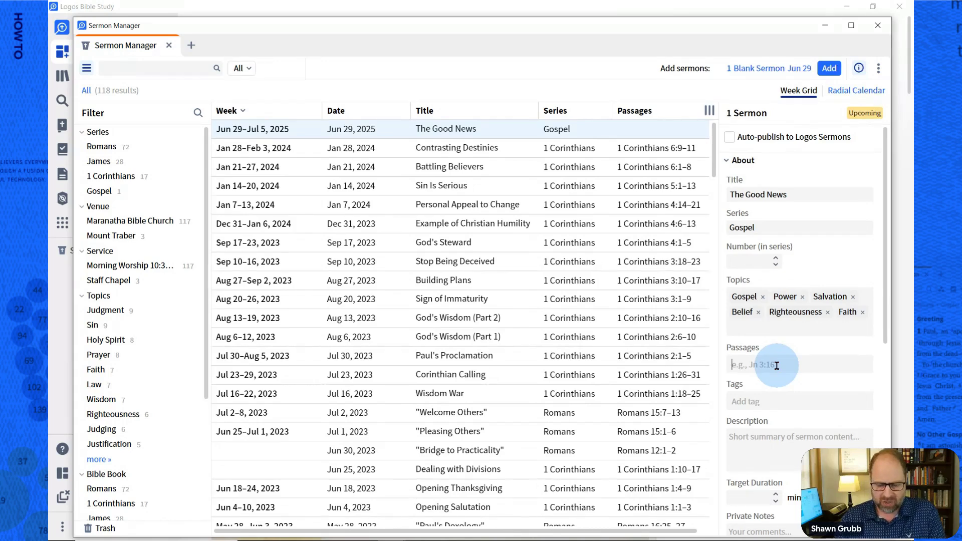
text(ro1 1)
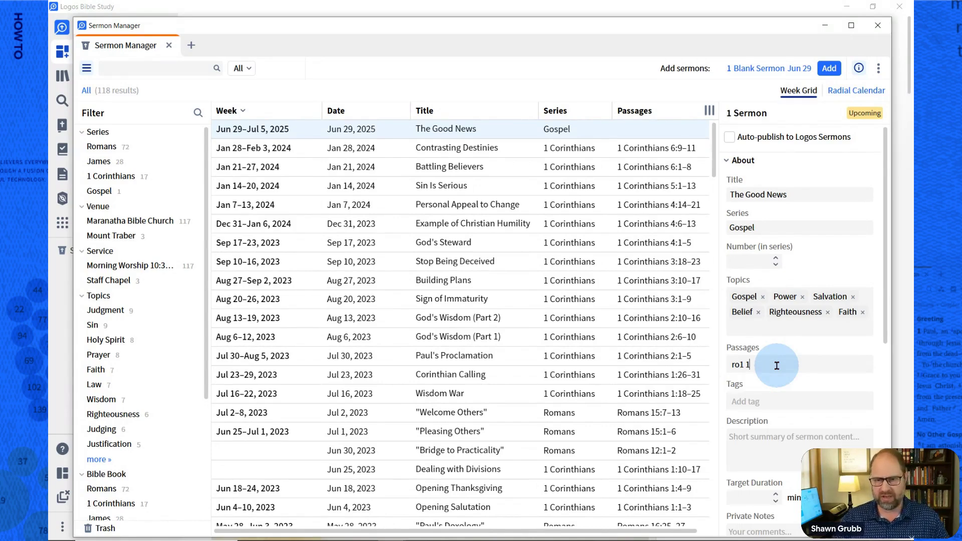
text(6:17)
click(763, 381)
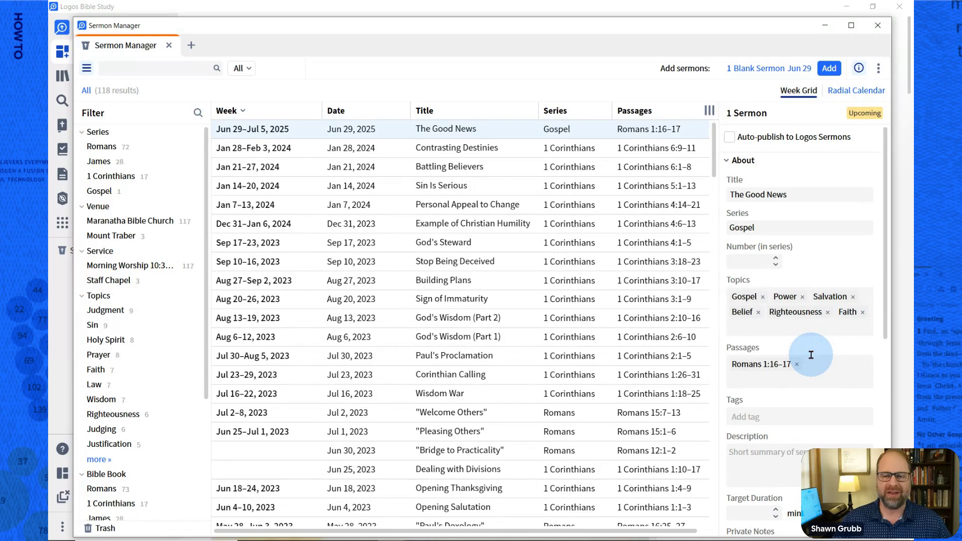
Create the new tag "Personal" for The Good News sermon.
click(765, 416)
text(Perso)
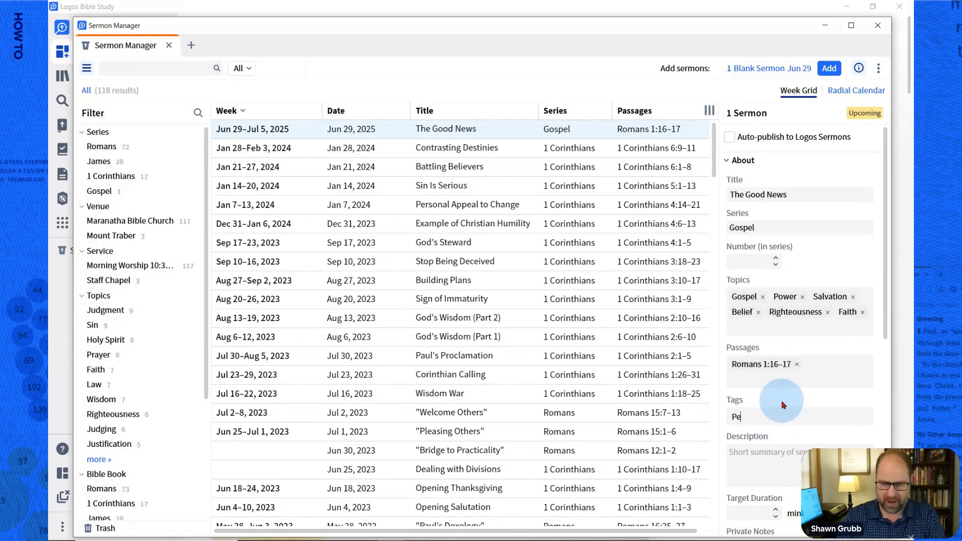
text(l)
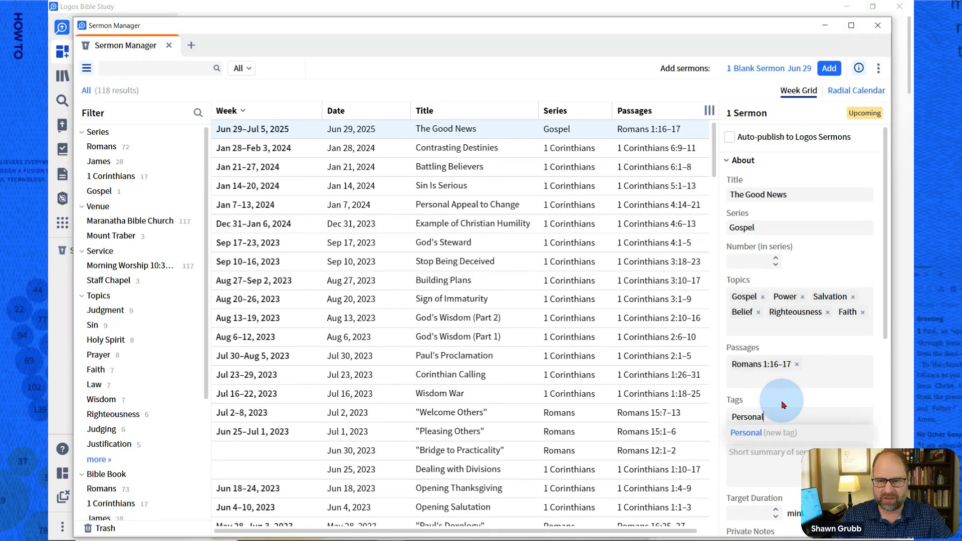
click(743, 439)
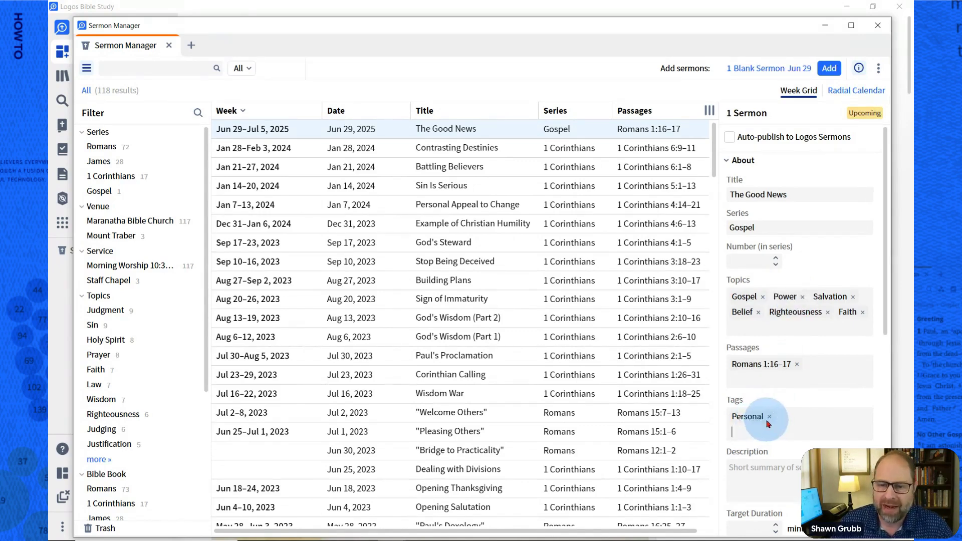
Set the June 29 occasion's venue to Maranatha Bible Church and its service to Morning Worship 10:30 am.
scroll(772, 405, down, 3)
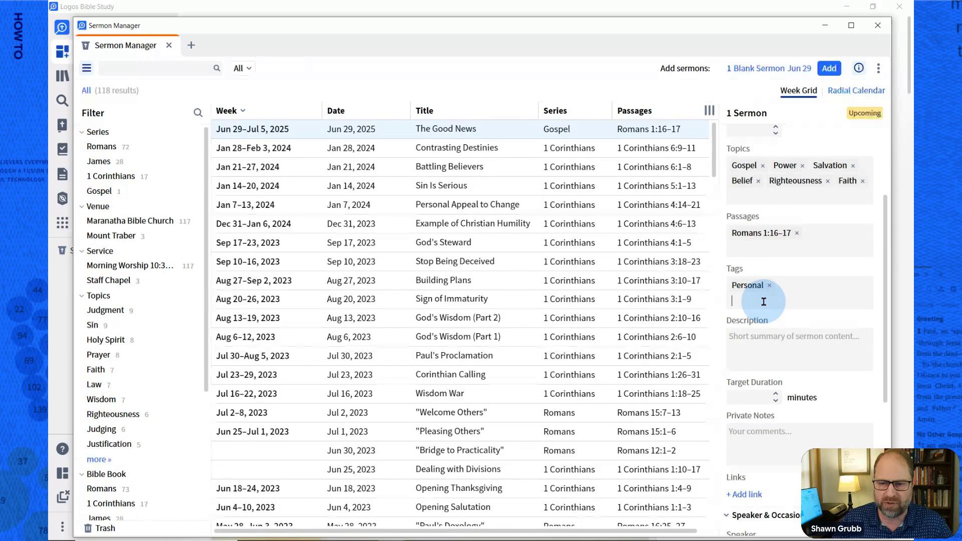
scroll(802, 325, down, 3)
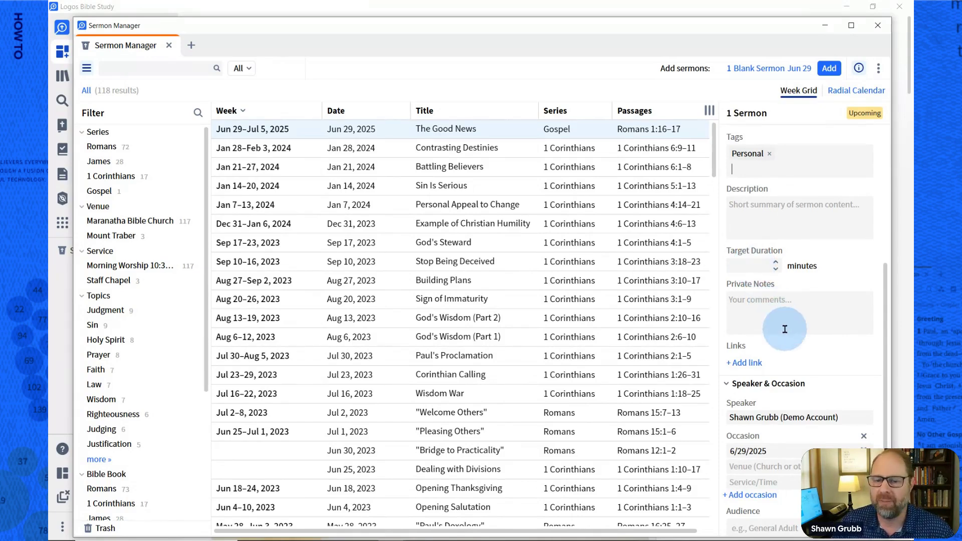
scroll(784, 329, down, 2)
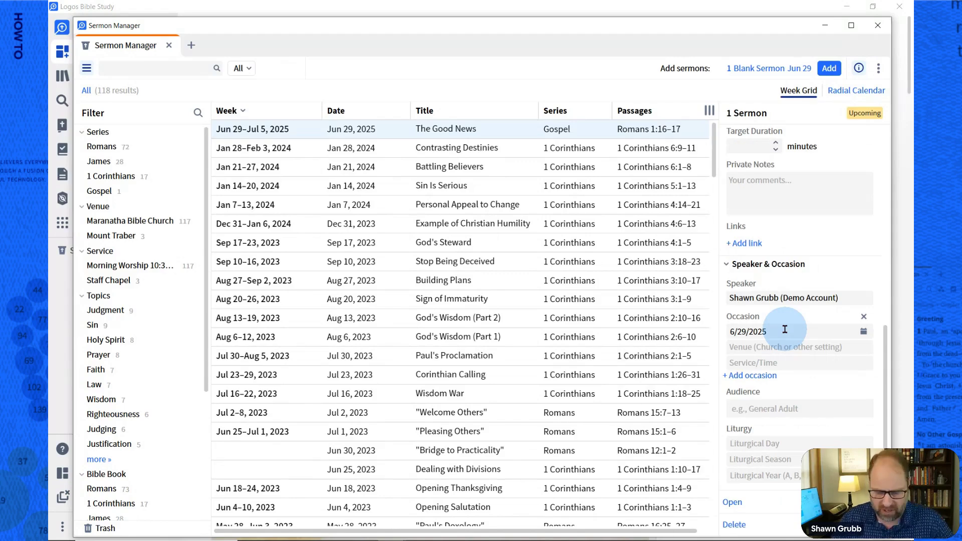
click(797, 347)
text(mara)
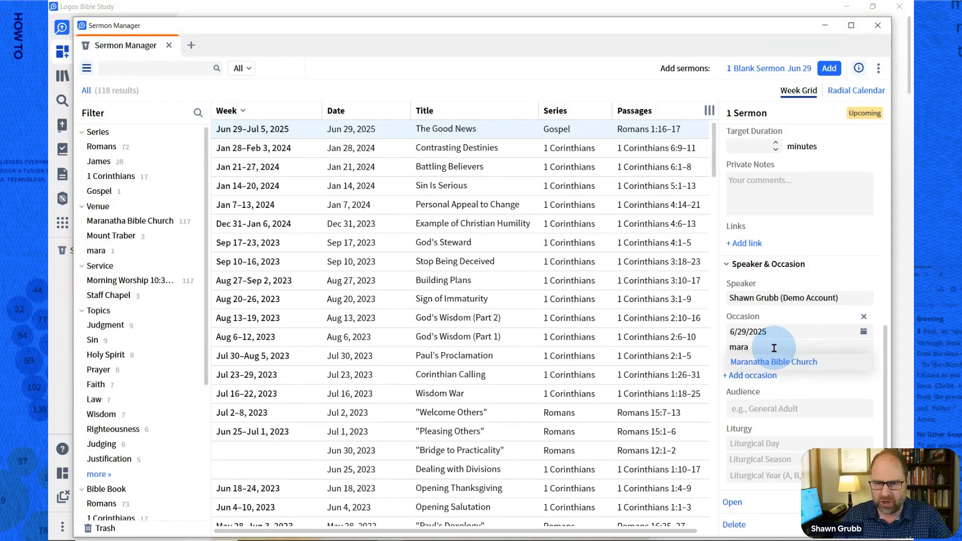
click(740, 366)
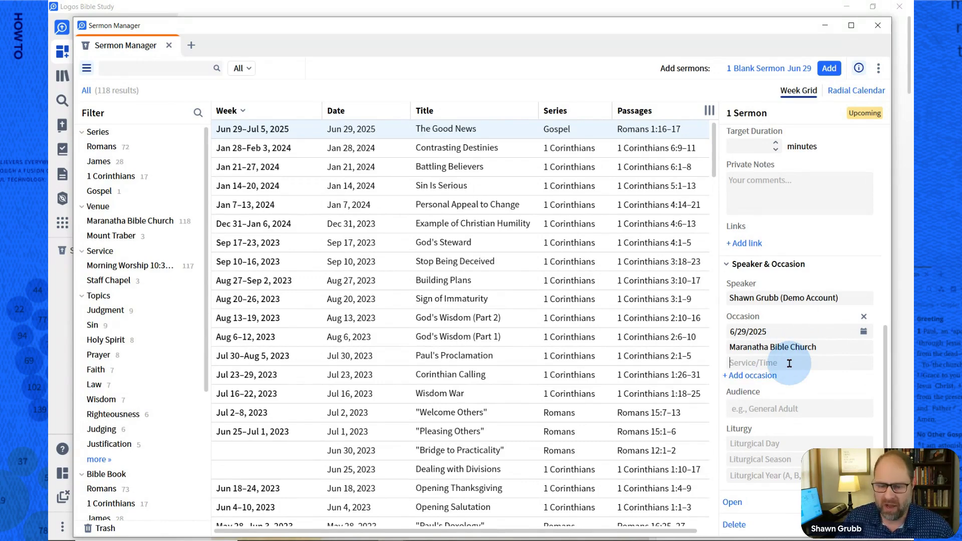
click(789, 363)
text(morni)
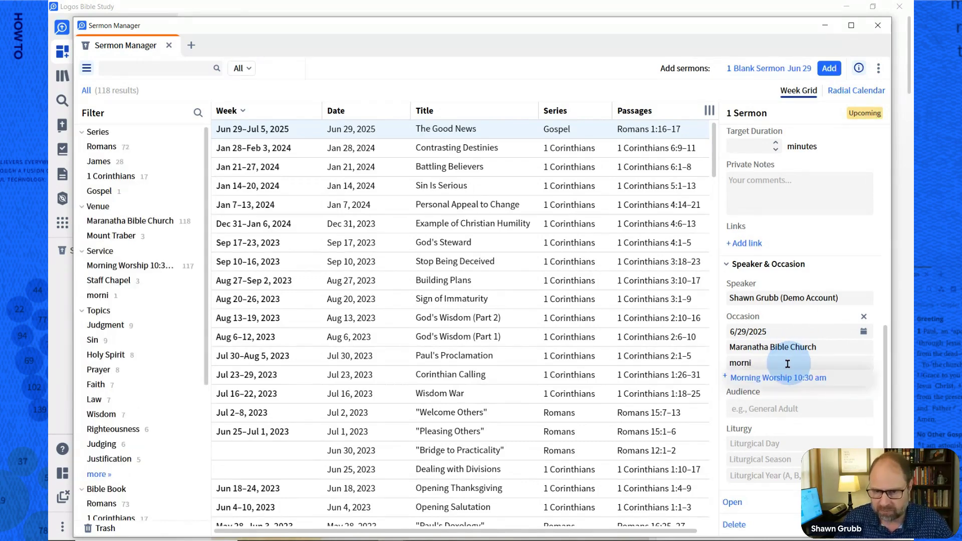
click(761, 379)
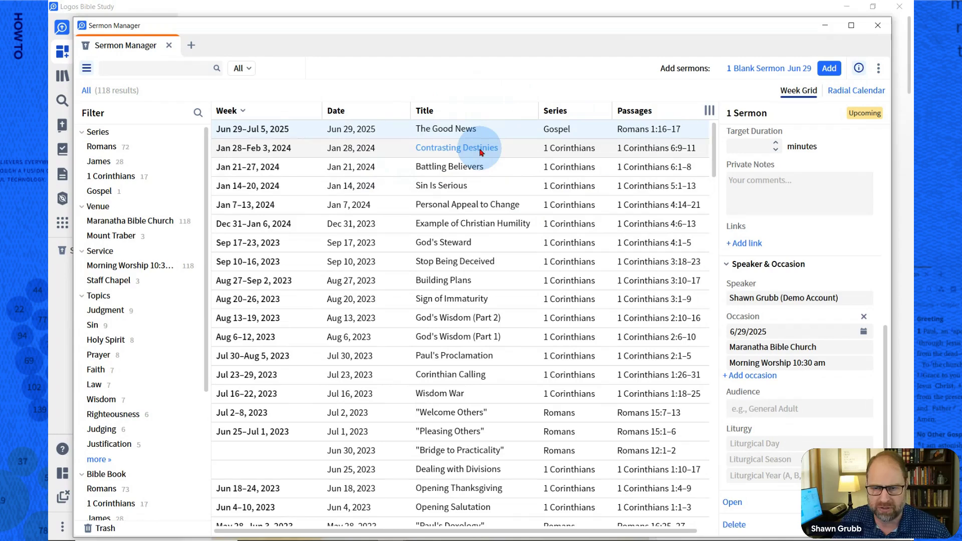
Open The Good News sermon document in a wider pane to review its Sermon Info, and close it.
scroll(815, 261, up, 6)
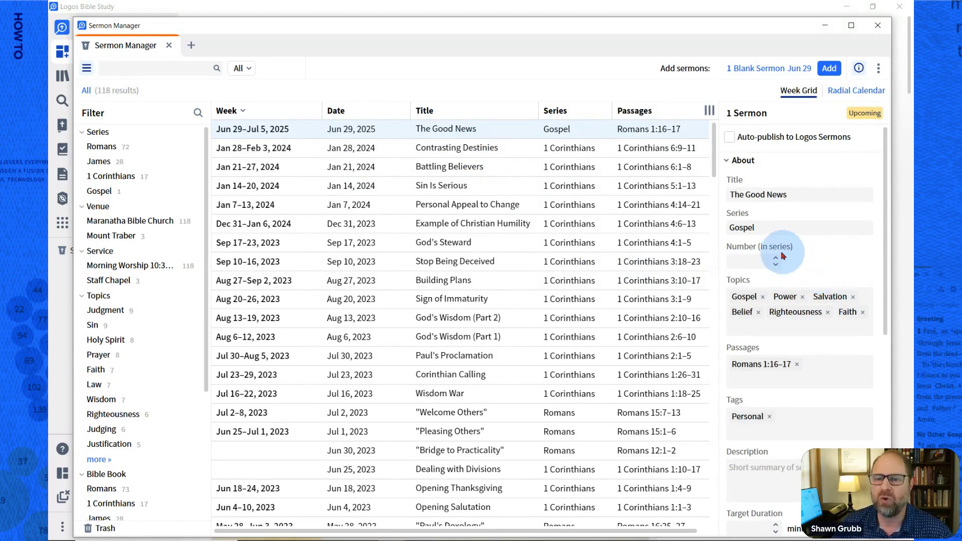
click(447, 132)
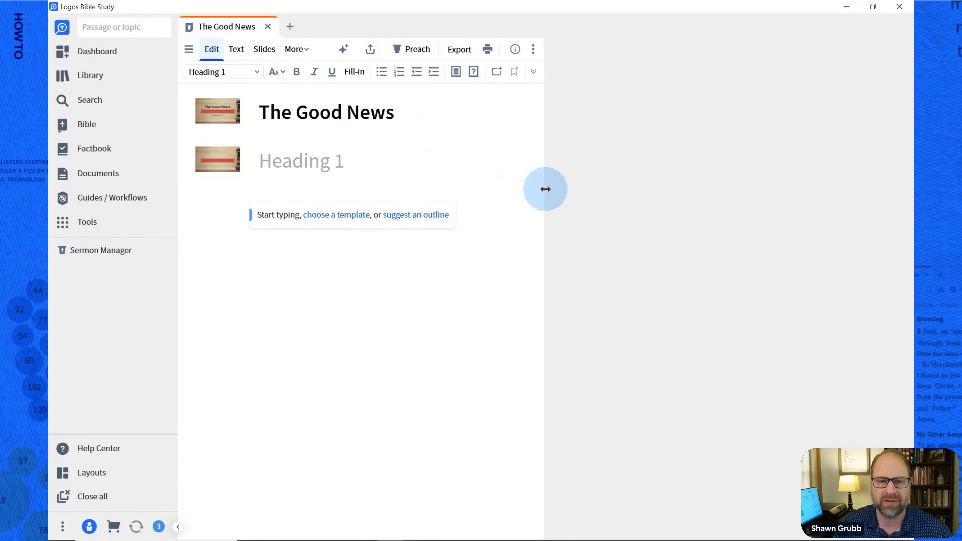
drag(543, 187, 758, 200)
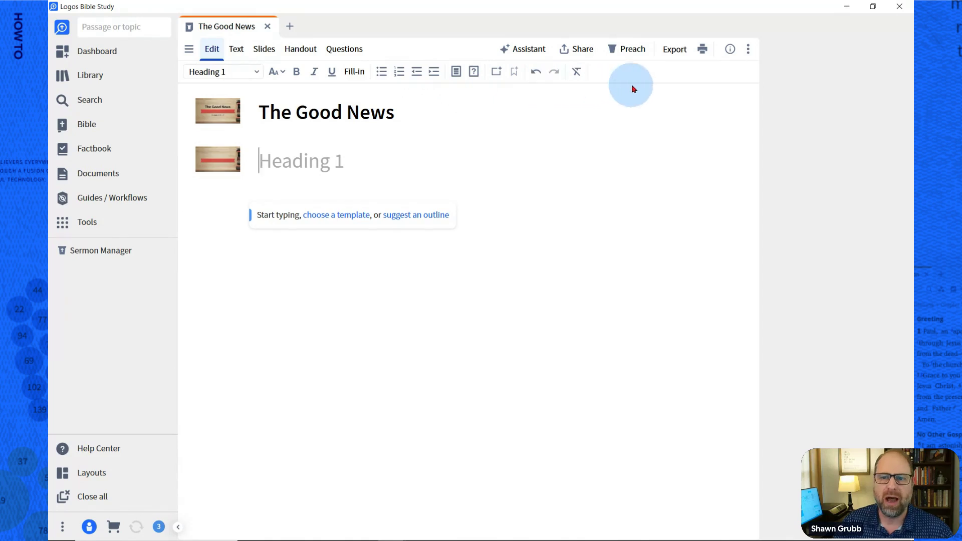
click(730, 50)
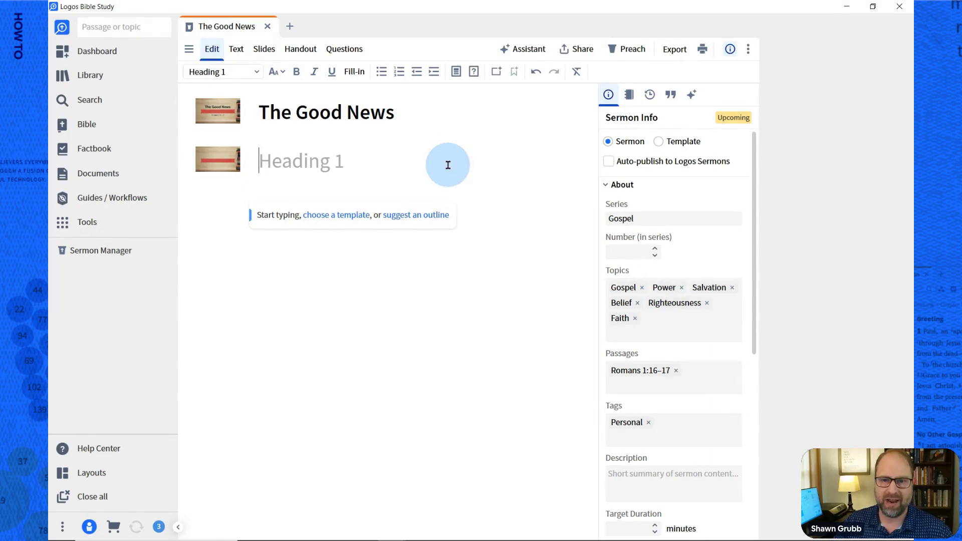
click(267, 26)
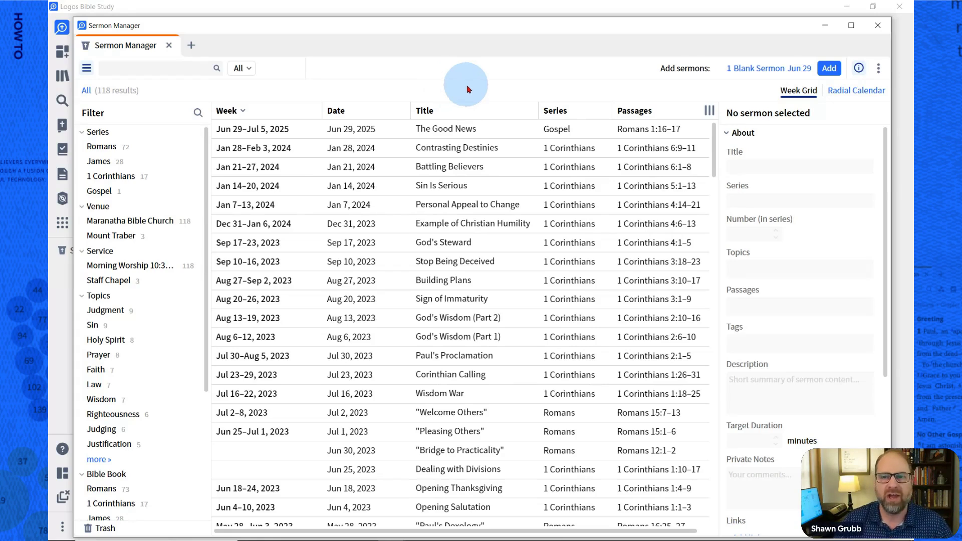
Add one blank sermon with no date to the sermon list and open its document.
click(798, 68)
click(668, 102)
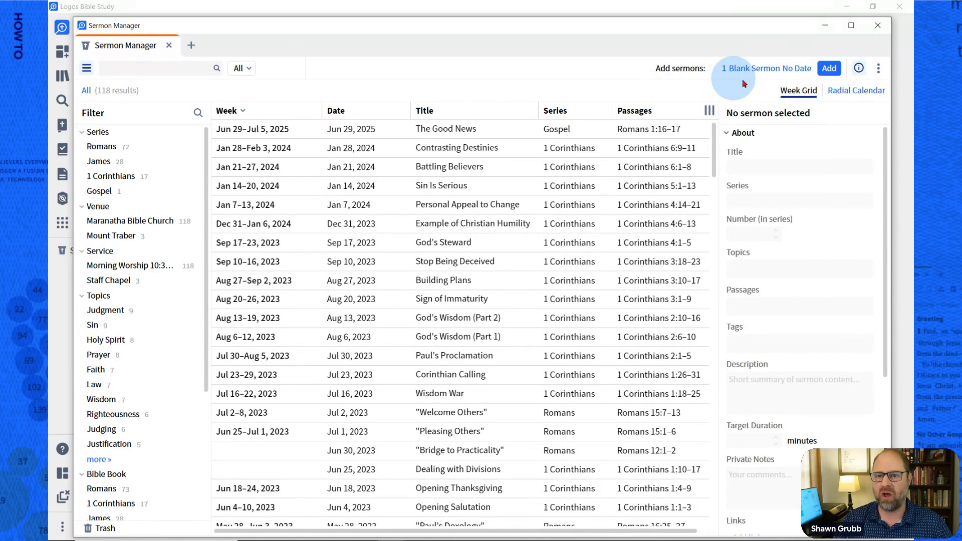
key(Return)
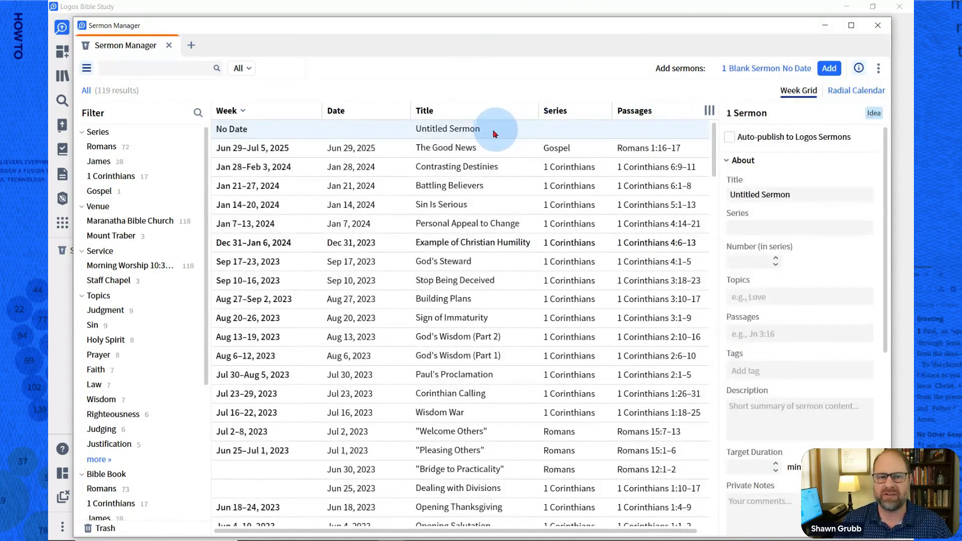
click(477, 129)
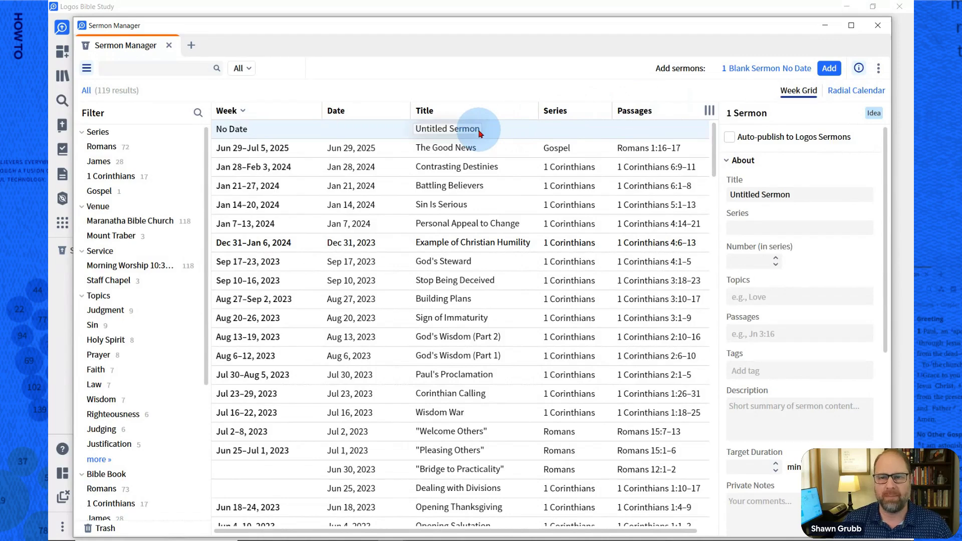
double_click(437, 129)
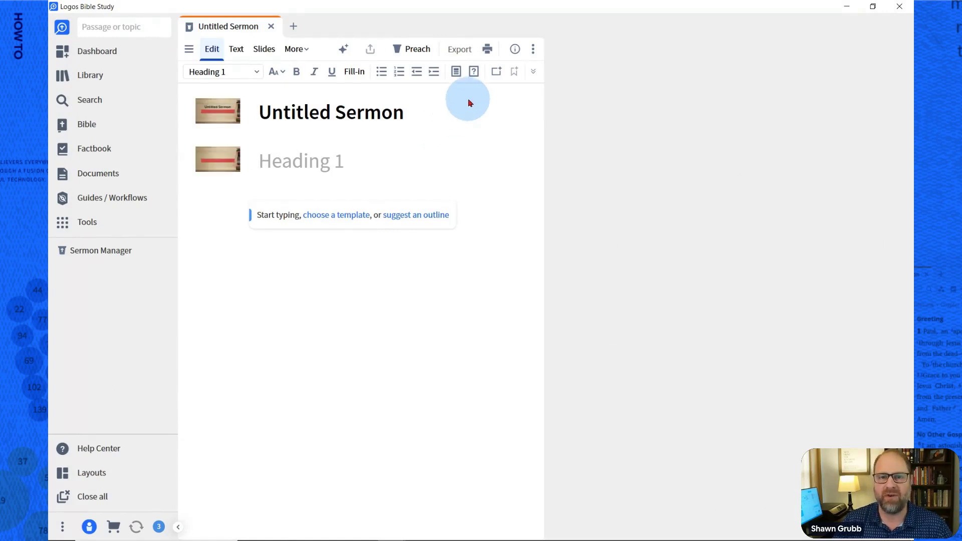
Show the untitled sermon's Sermon Info in a wider pane and designate the document as a Template.
click(516, 51)
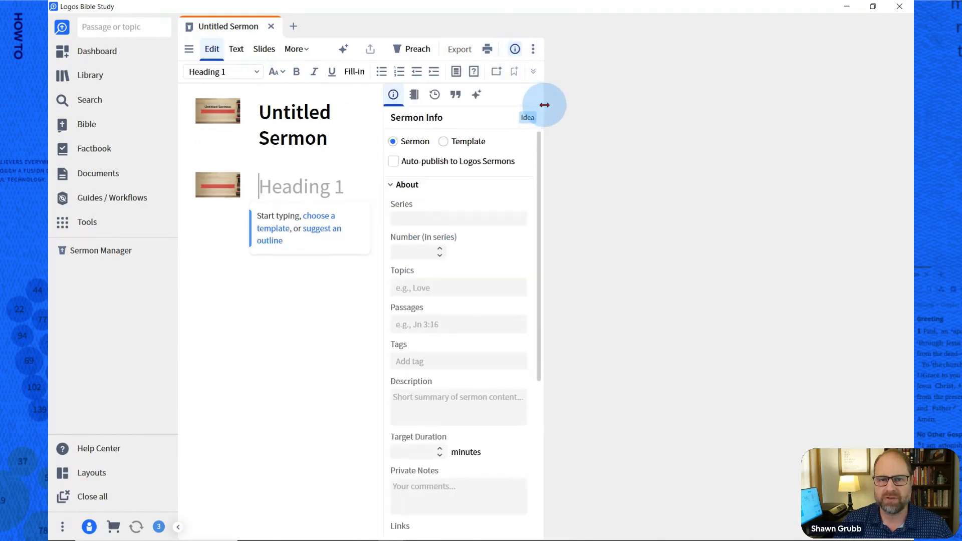
drag(544, 104, 728, 105)
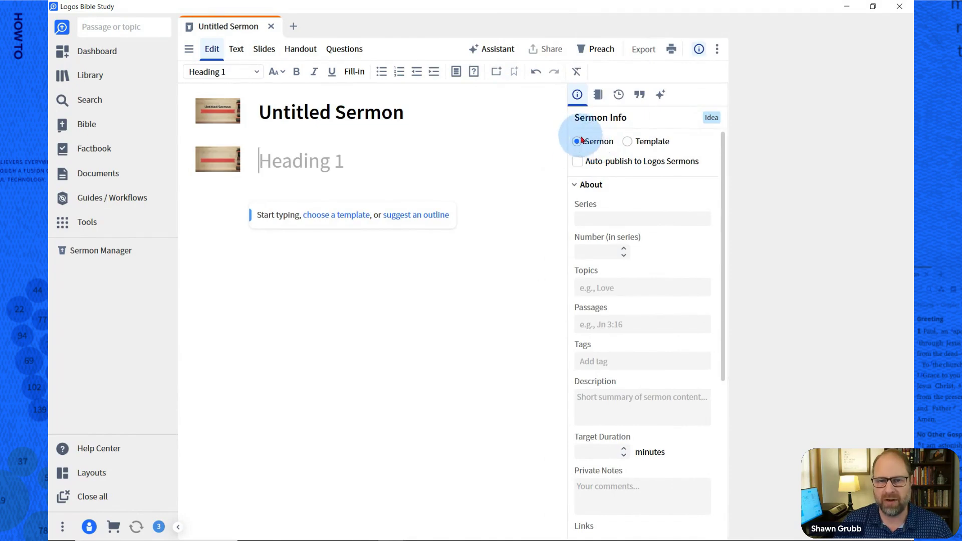
click(629, 143)
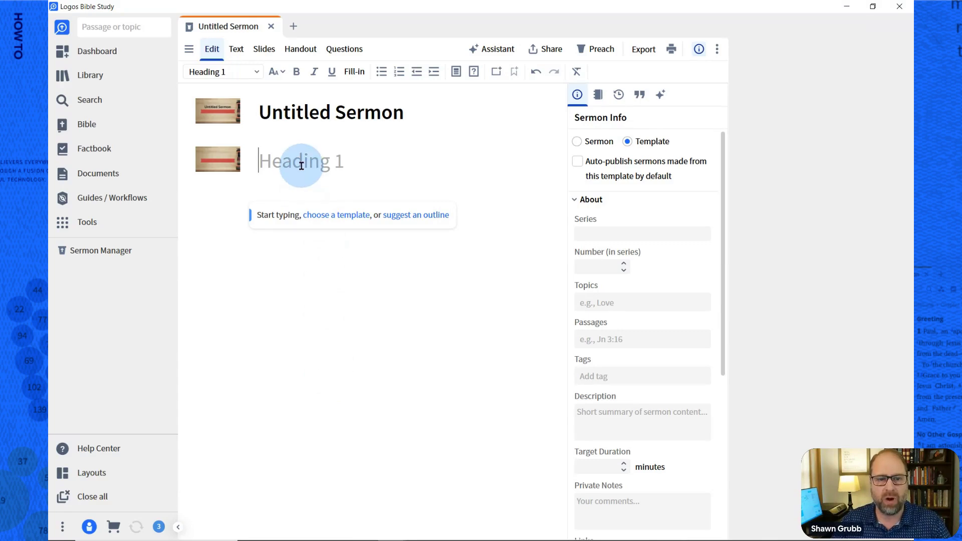
key(shift)
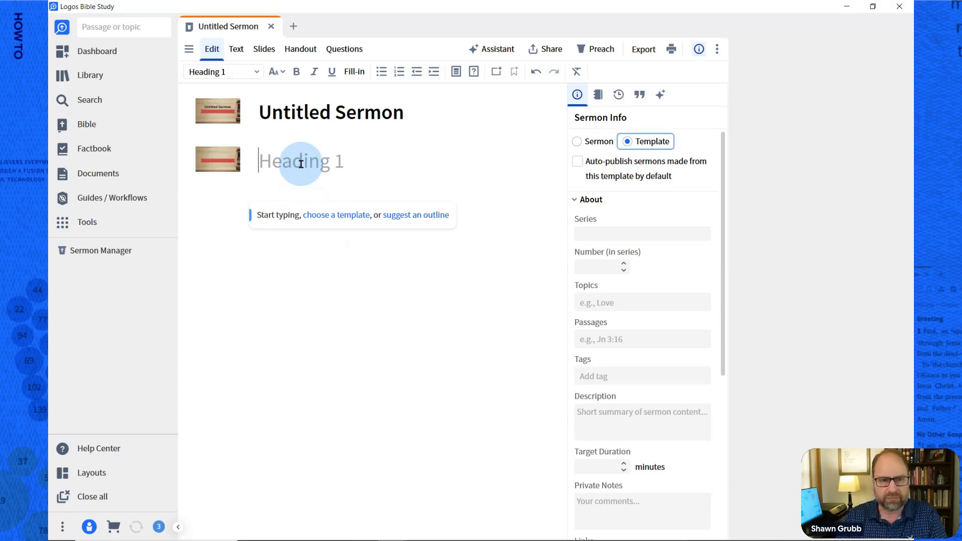
Enter "Intro" as the first Heading 1 of the template's body.
click(323, 162)
text(Int)
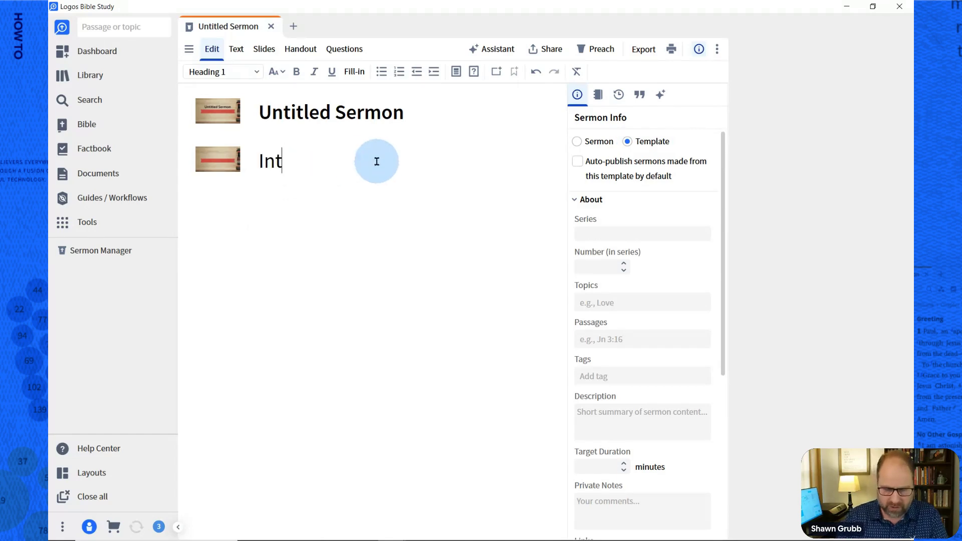
text(roo=)
key(BackSpace)
key(BackSpace)
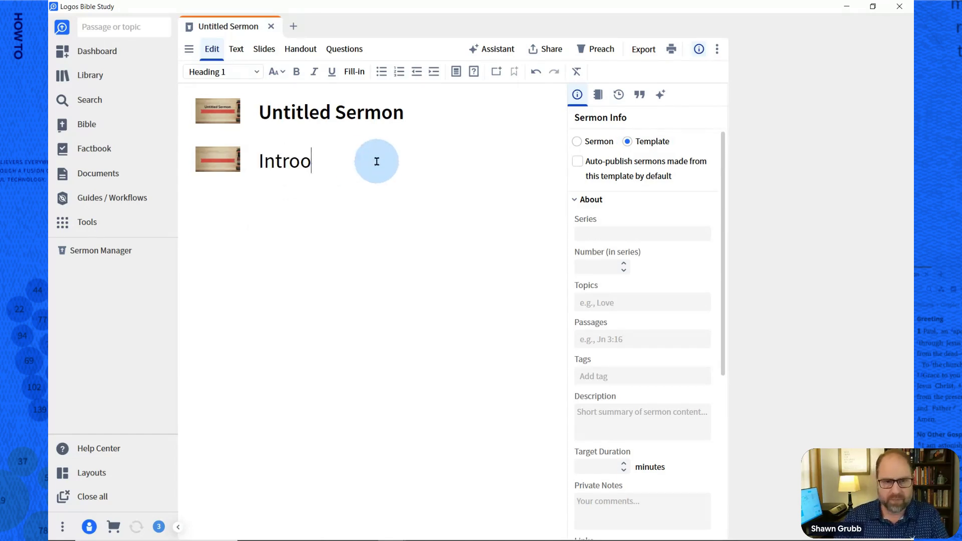
key(Return)
Add the lines "Prop", "Trans", "Points" and "Con" as separate paragraphs below the Intro heading.
text(prop)
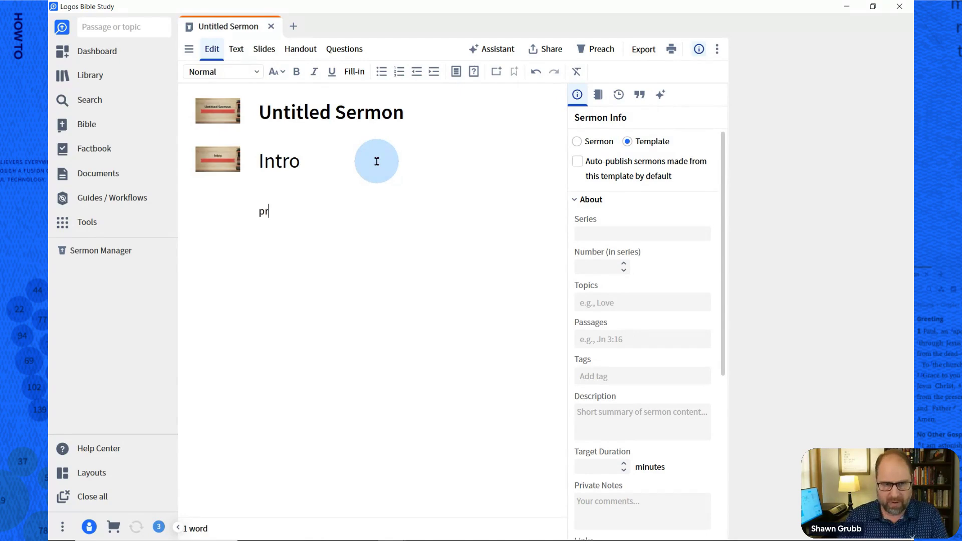
key(BackSpace)
key(BackSpace)
key(BackSpace)
key(BackSpace)
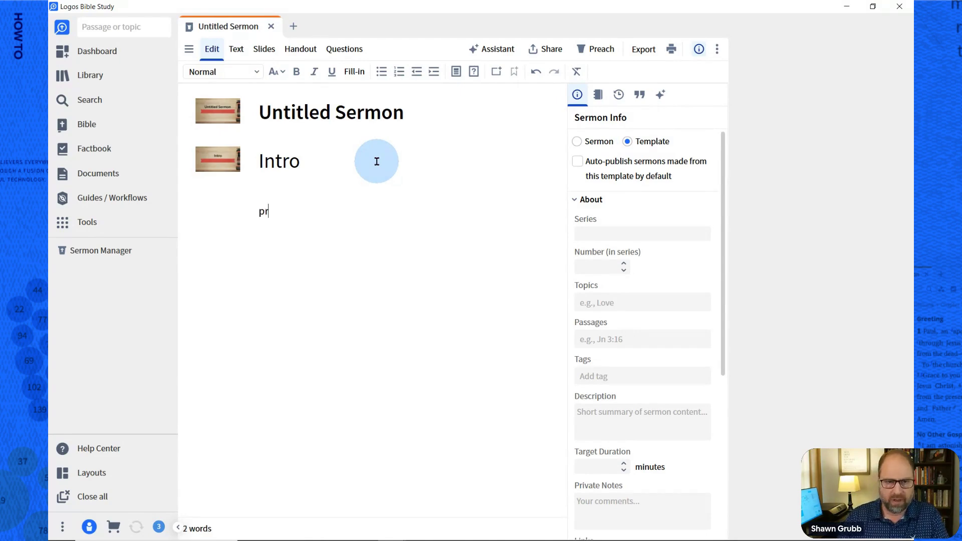
text(Prop)
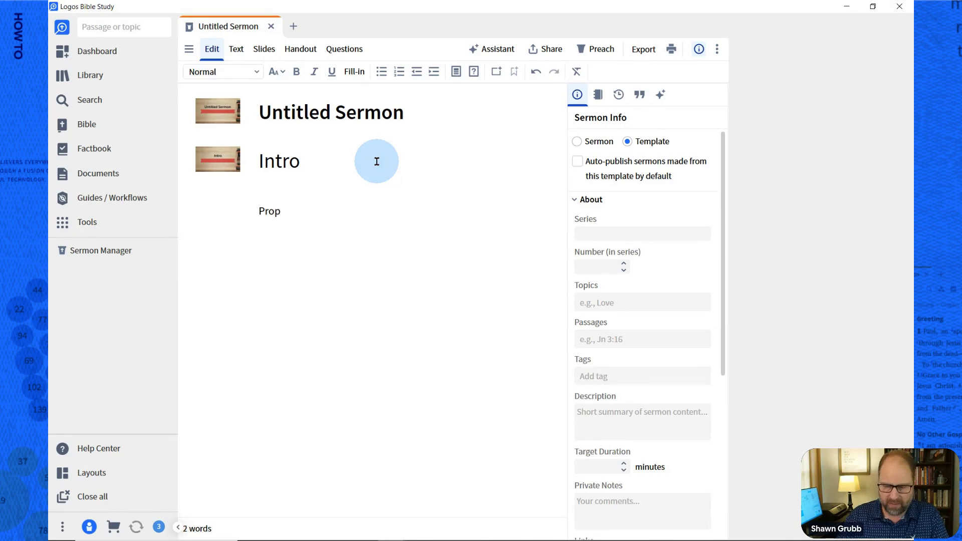
key(Return)
text(Tran)
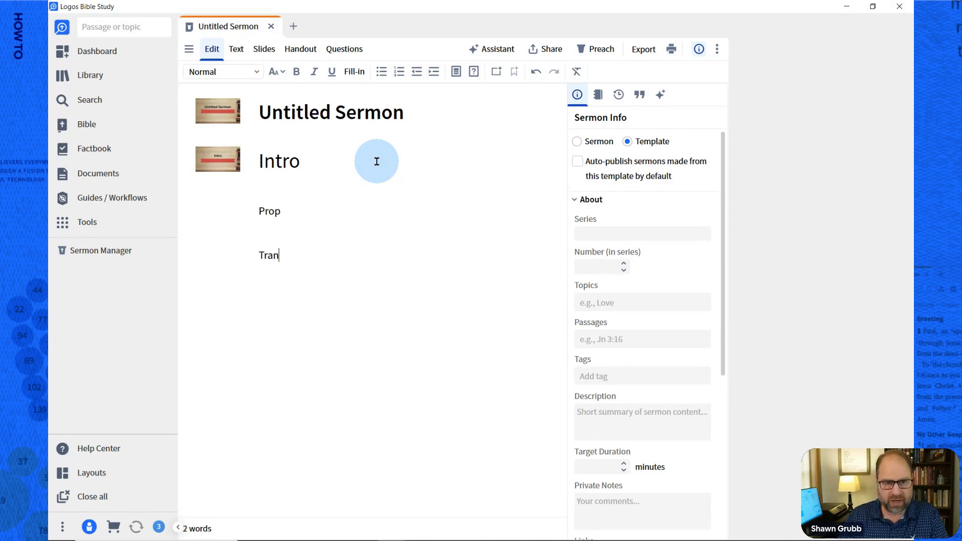
text(s Points )
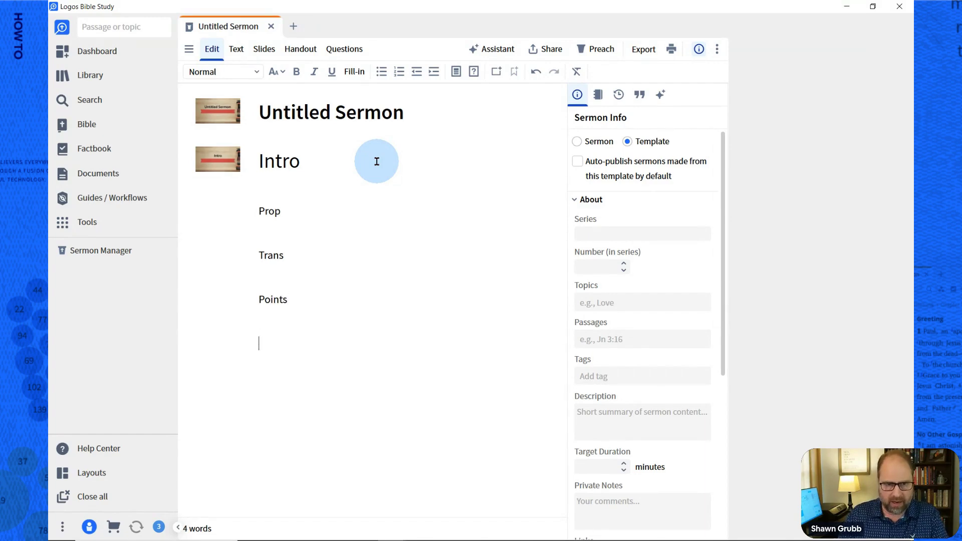
text(Con)
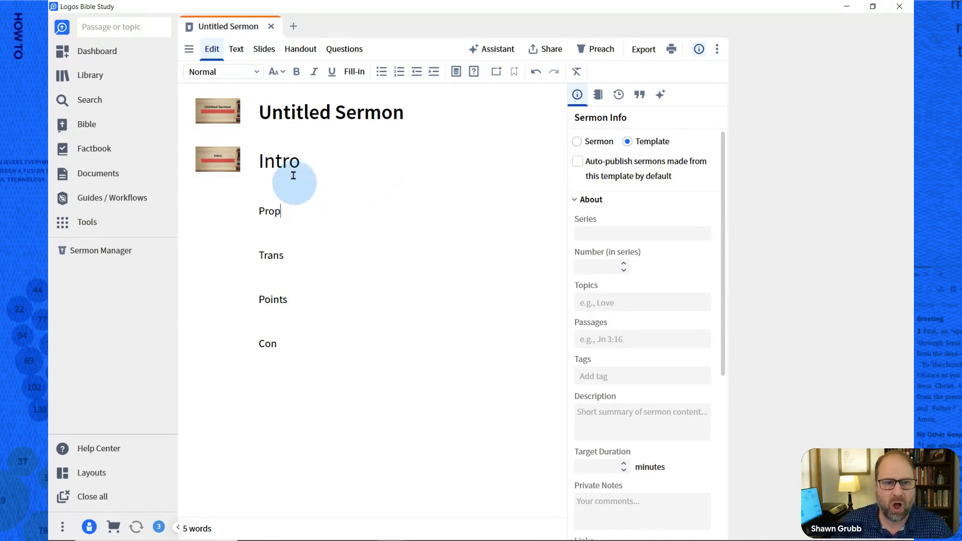
Format the Prop, Trans, Points and Con lines as Heading 3.
click(216, 72)
click(224, 146)
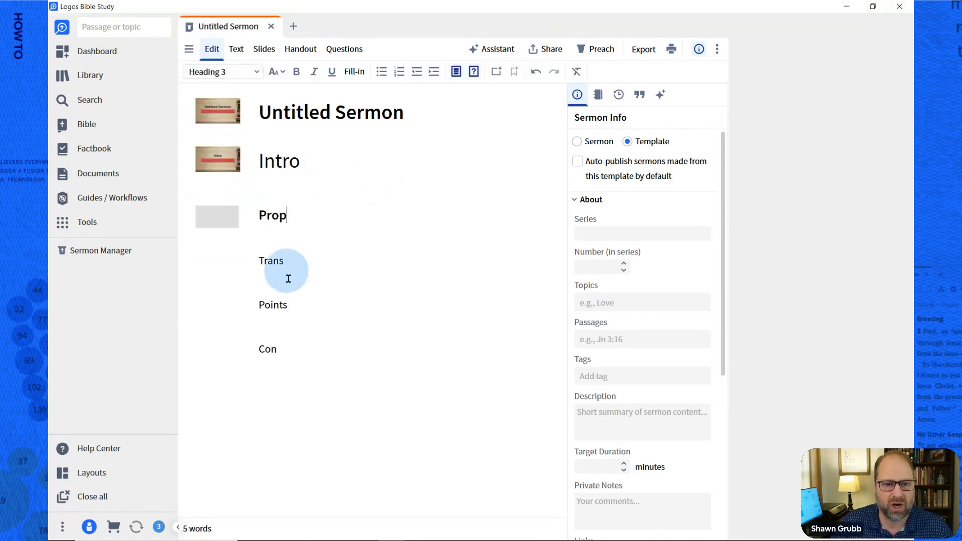
click(298, 264)
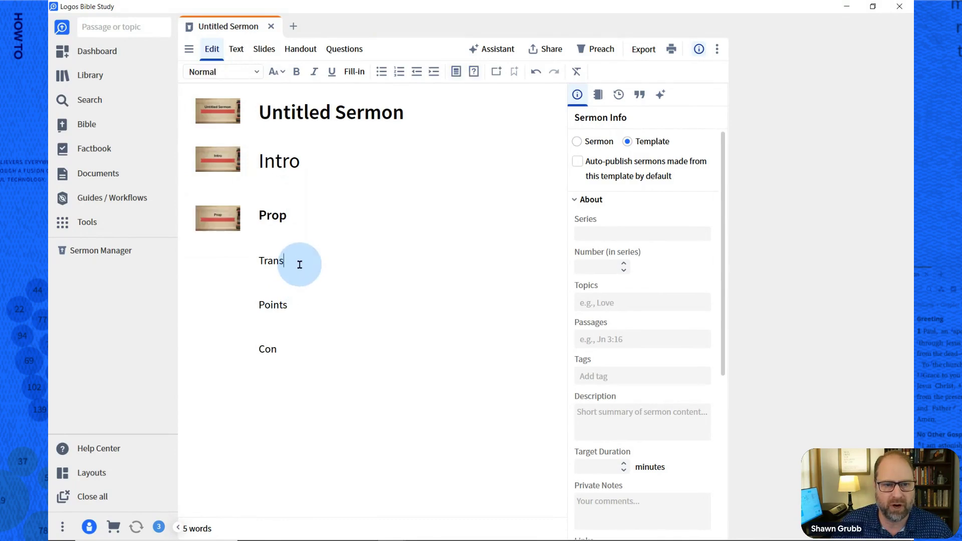
click(254, 71)
click(232, 146)
click(303, 315)
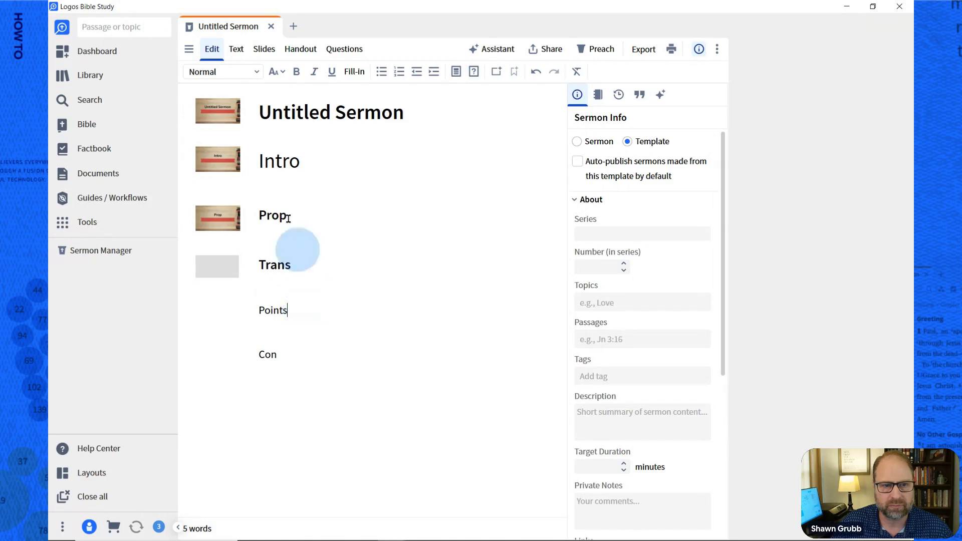
click(226, 71)
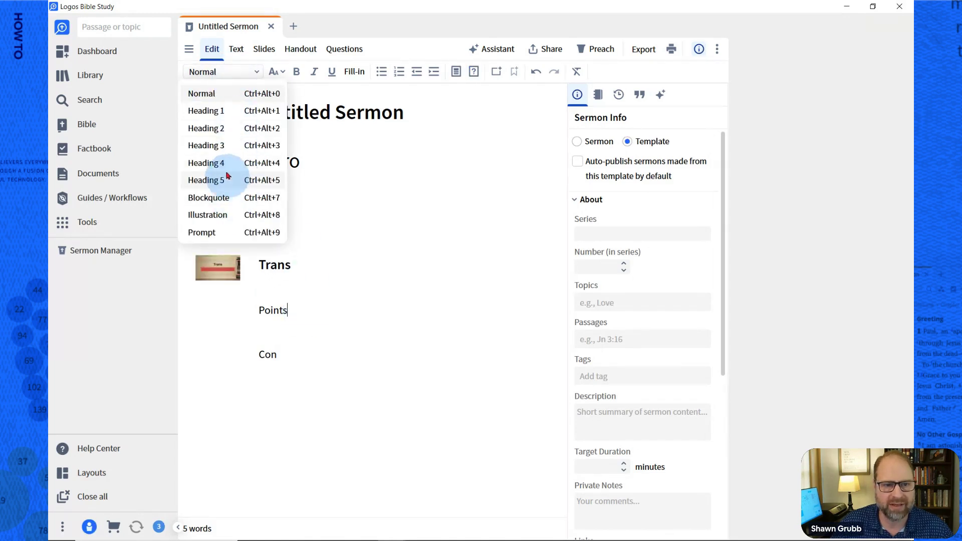
click(223, 146)
click(291, 367)
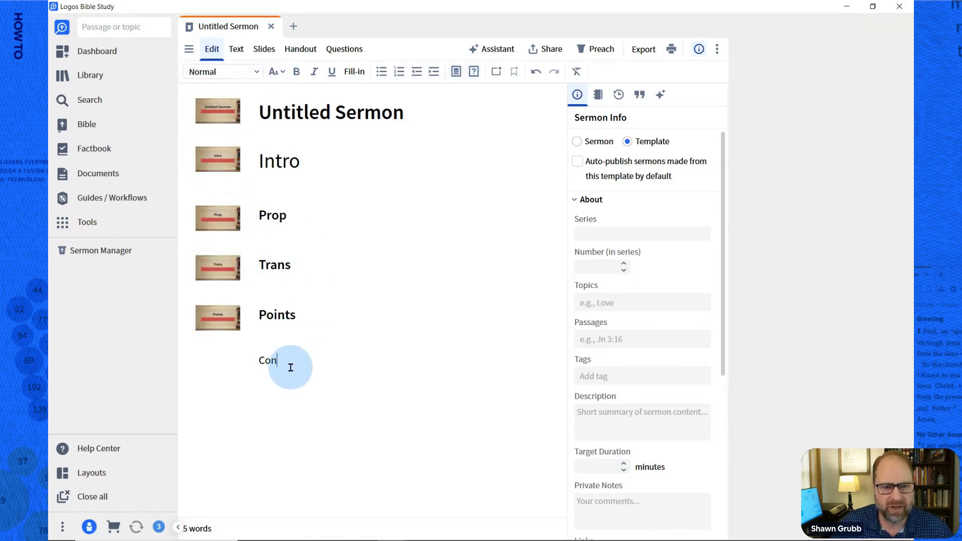
click(252, 72)
click(232, 149)
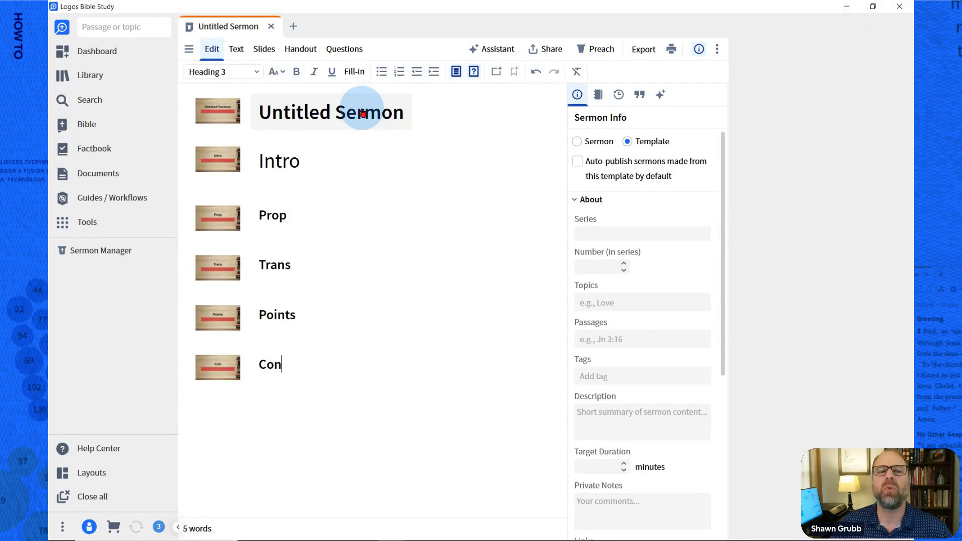
Change the document's title to "My Template Sermon".
double_click(328, 110)
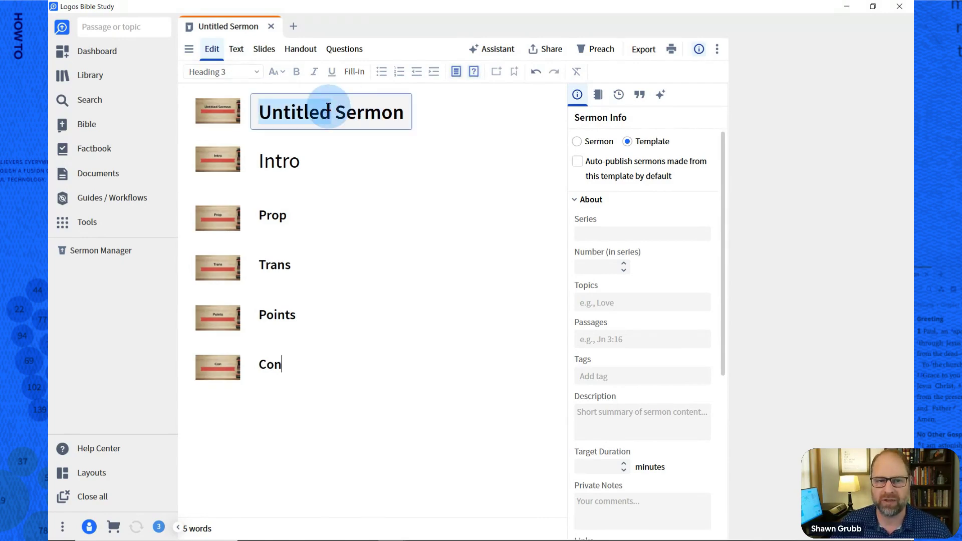
text(Tre)
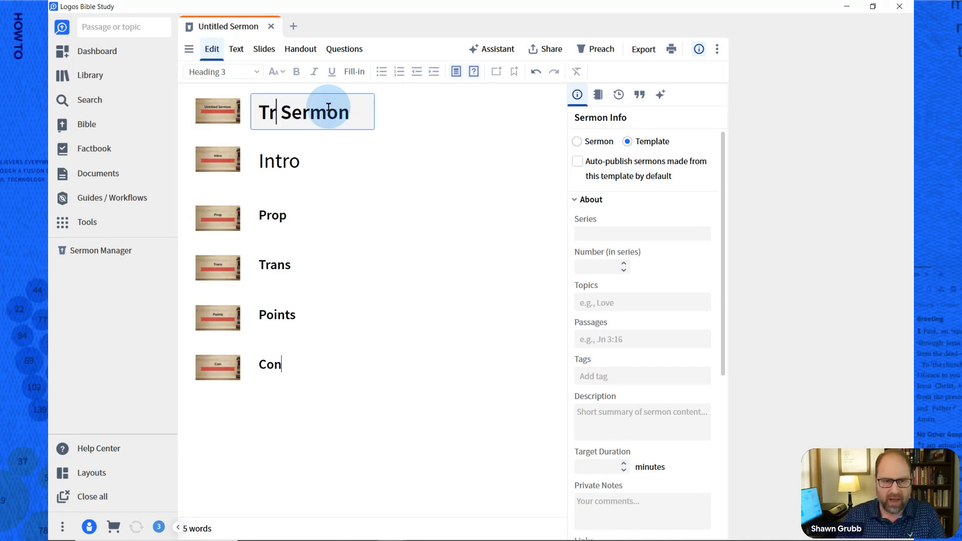
key(BackSpace)
key(BackSpace)
text(emplate)
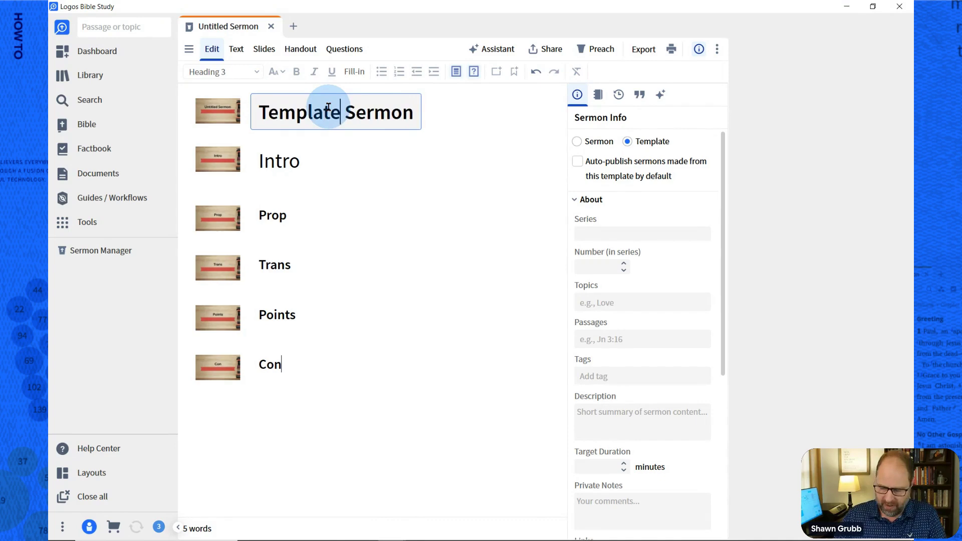
key(Left)
key(Left)
key(Left)
key(Left)
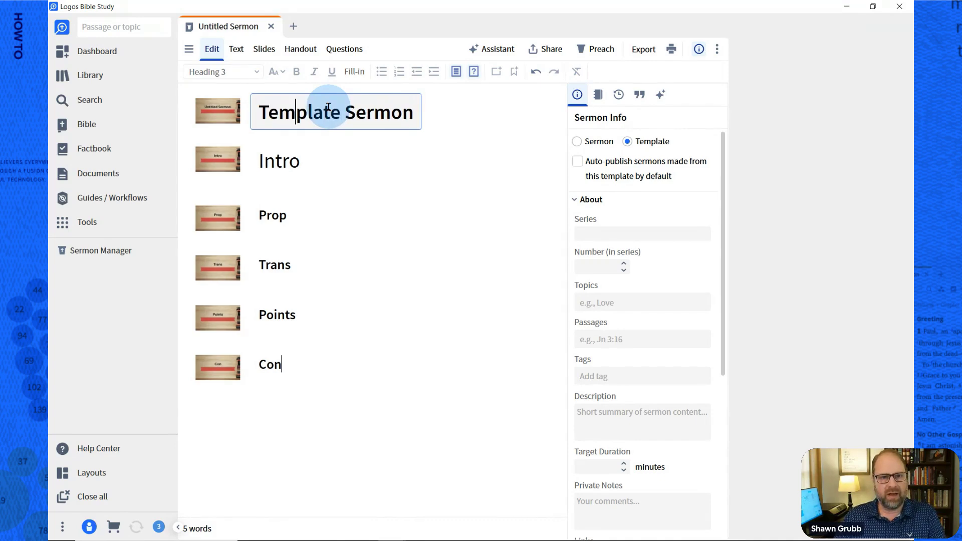
key(Left)
key(Left)
key(Left)
text(My)
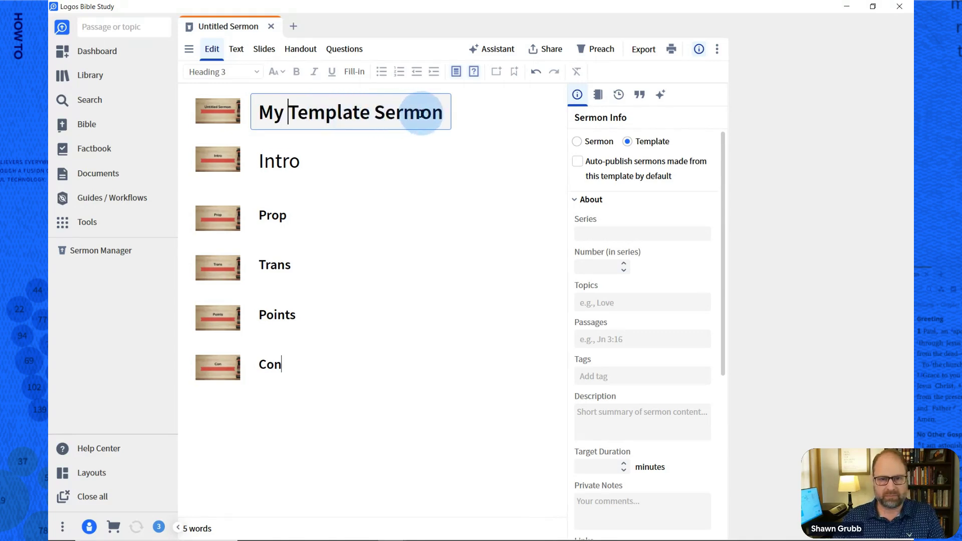
Reorder the words of the title so that it reads "My Sermon Template".
click(439, 111)
key(BackSpace)
key(BackSpace)
key(BackSpace)
key(BackSpace)
key(BackSpace)
key(BackSpace)
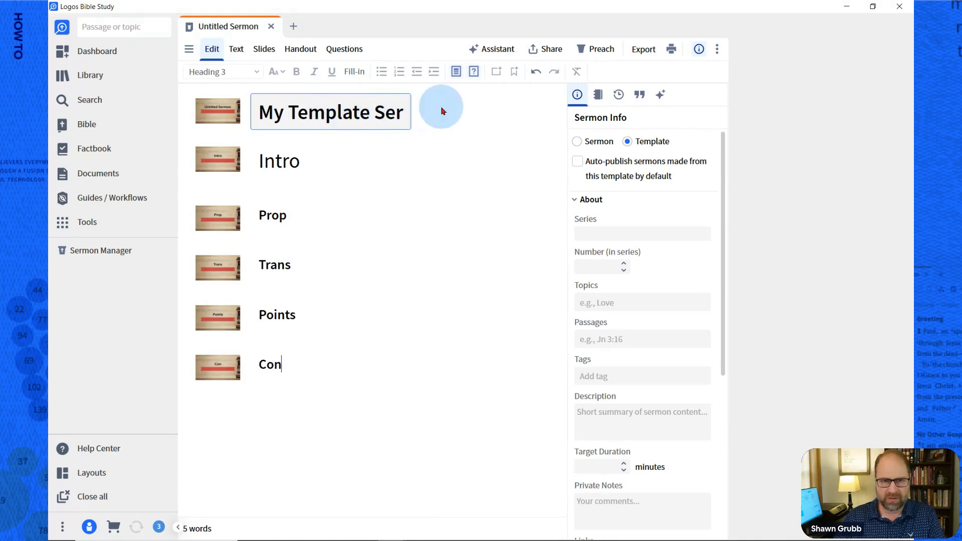
key(BackSpace)
key(Left)
key(Left)
key(Left)
key(Left)
key(Left)
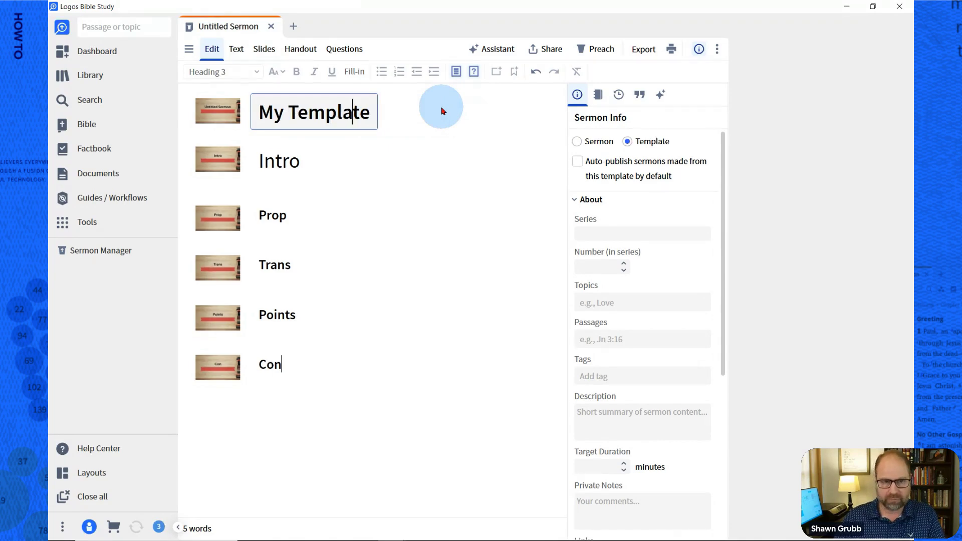
key(Left)
key(Left)
key(Left)
text(Sermon)
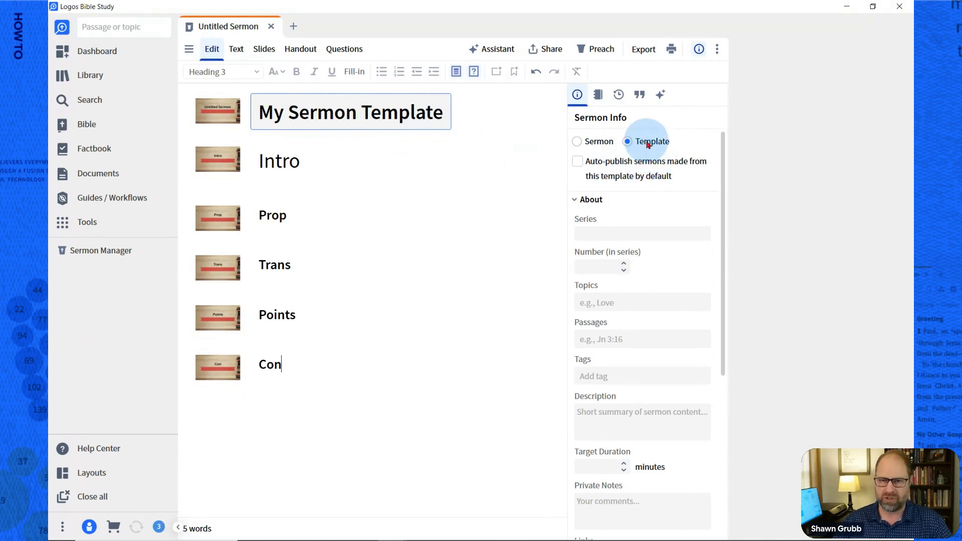
click(466, 154)
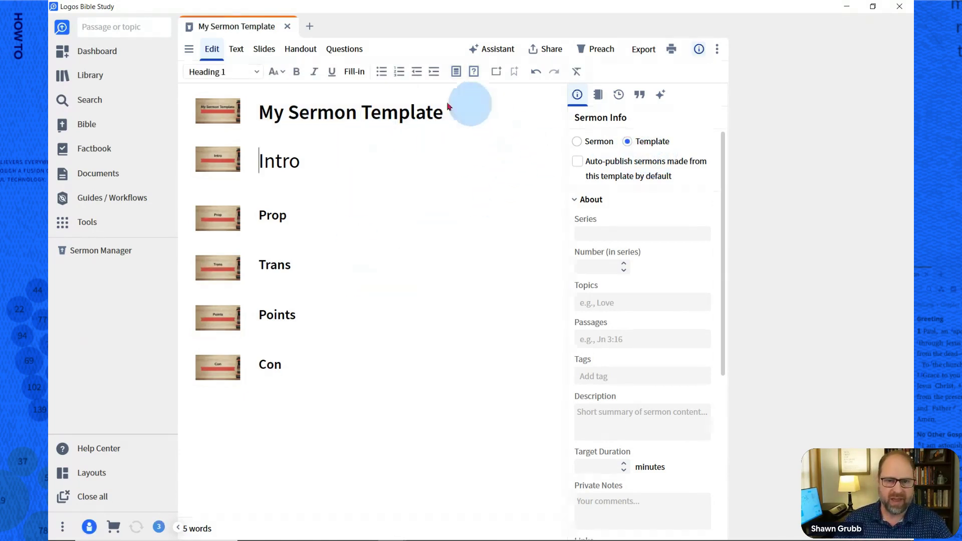
Close the My Sermon Template document and the Sermon Manager window.
click(289, 29)
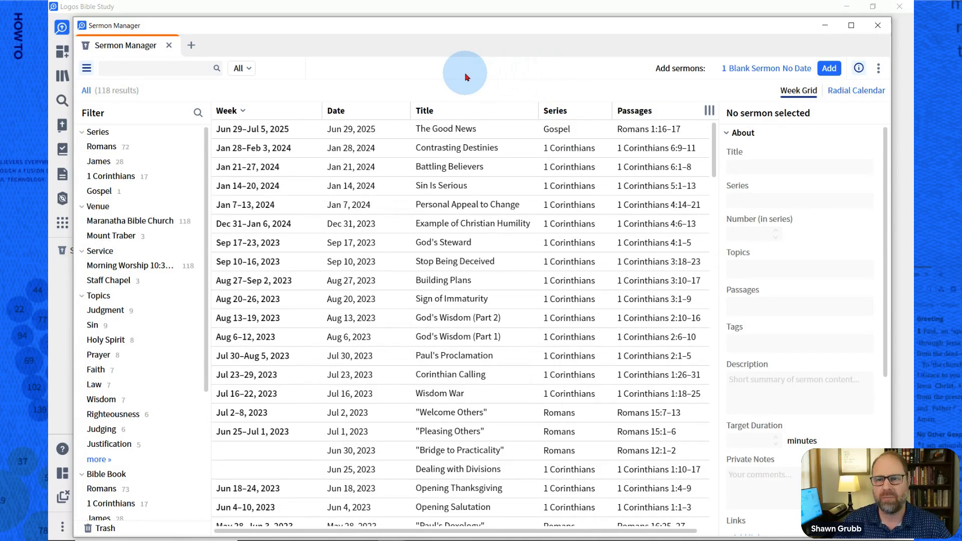
click(878, 26)
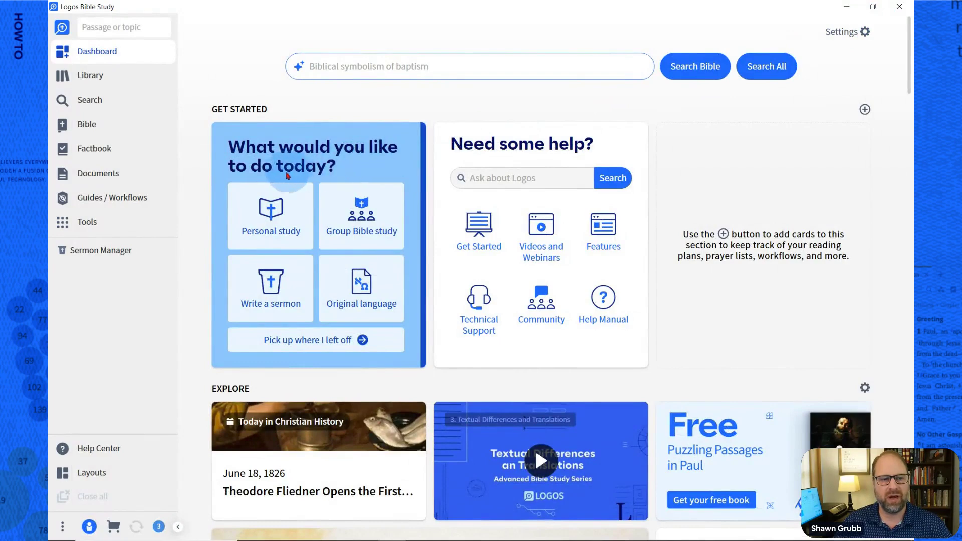
Search your own documents for "template".
click(93, 176)
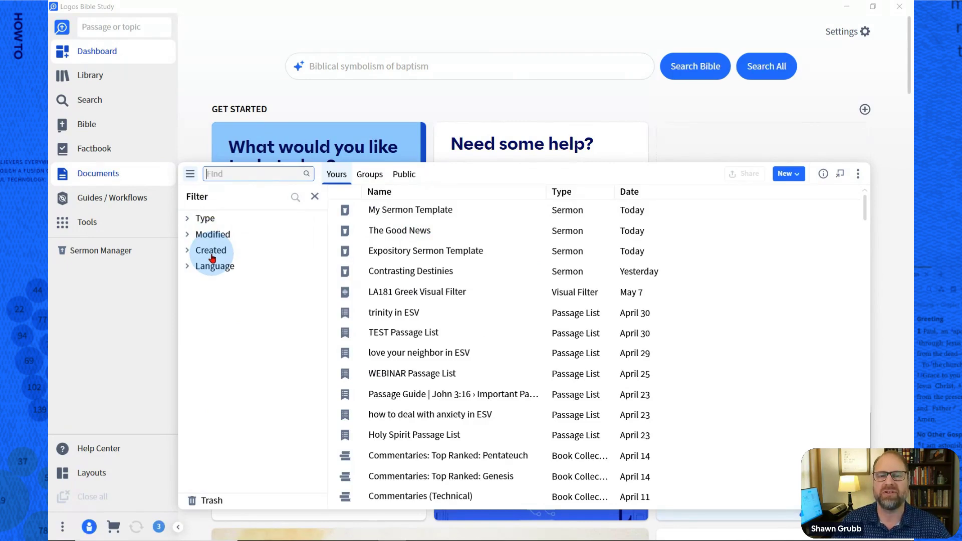
click(234, 172)
text(template)
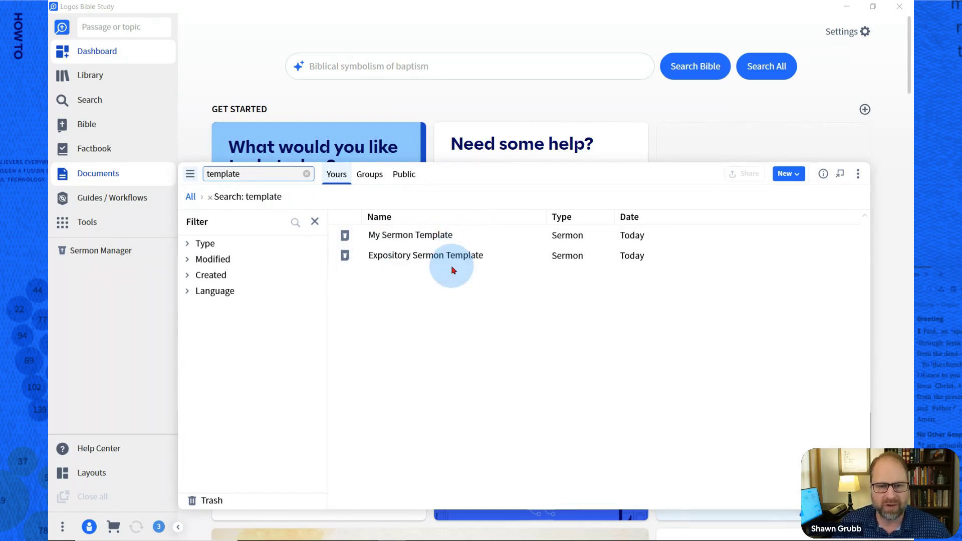
Open My Sermon Template from the document search results to view its contents, and close it.
click(411, 239)
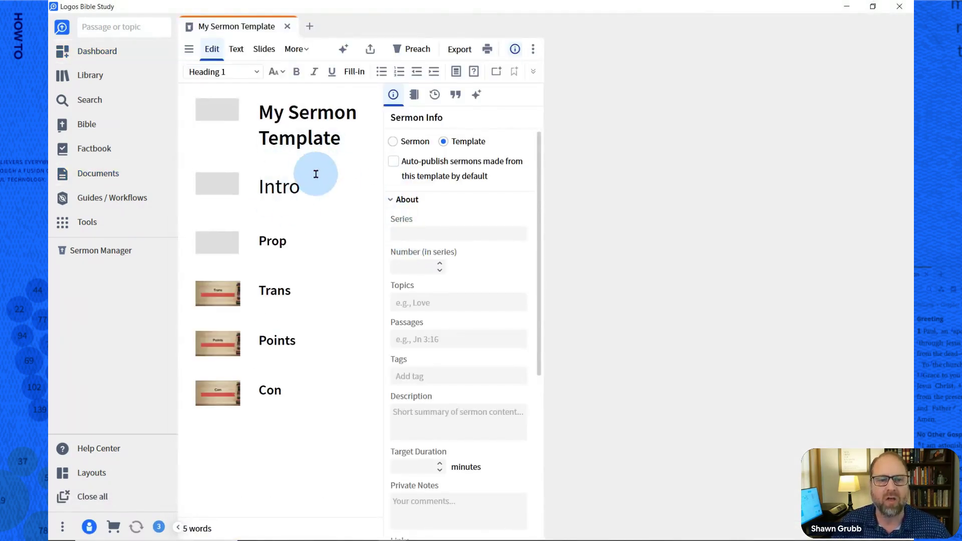
click(288, 27)
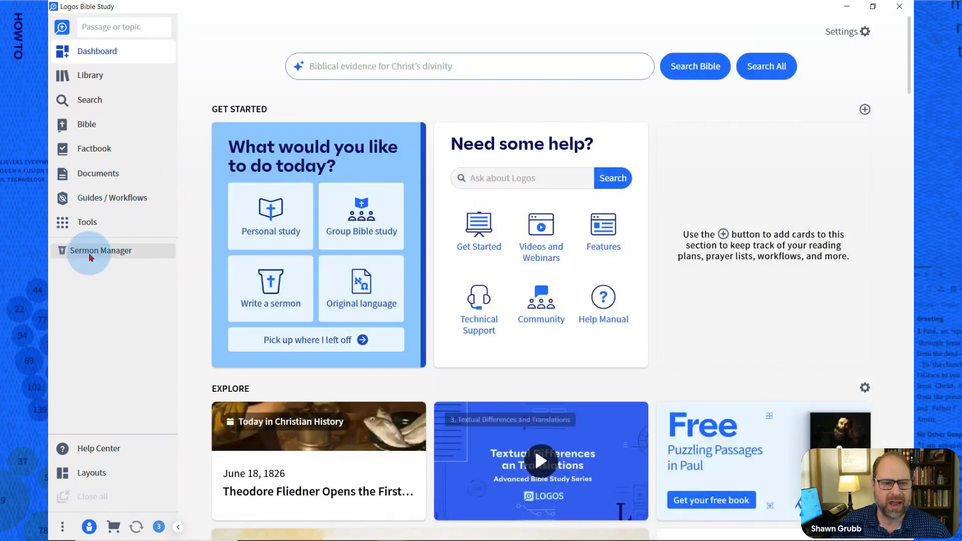
Open Sermon Manager and view the templates available for adding new sermons.
click(91, 253)
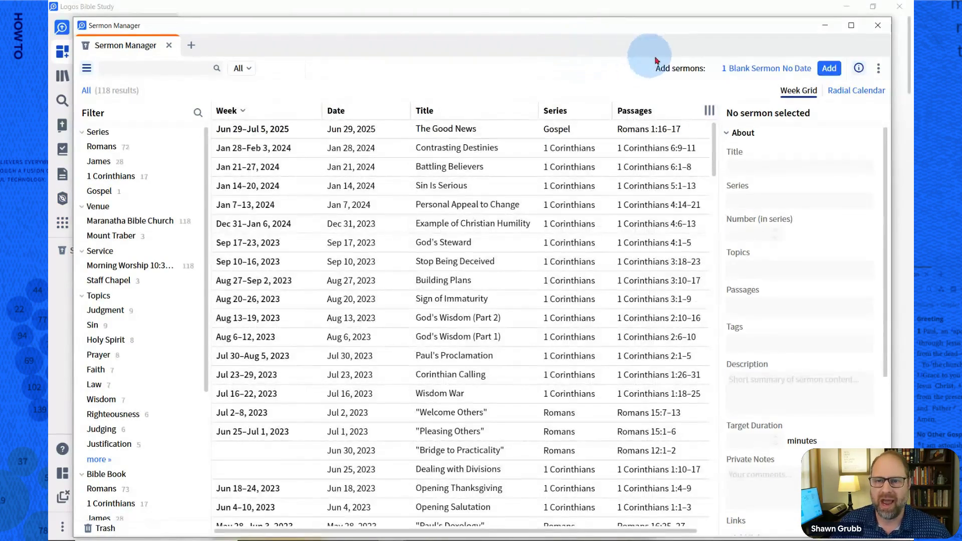
click(742, 73)
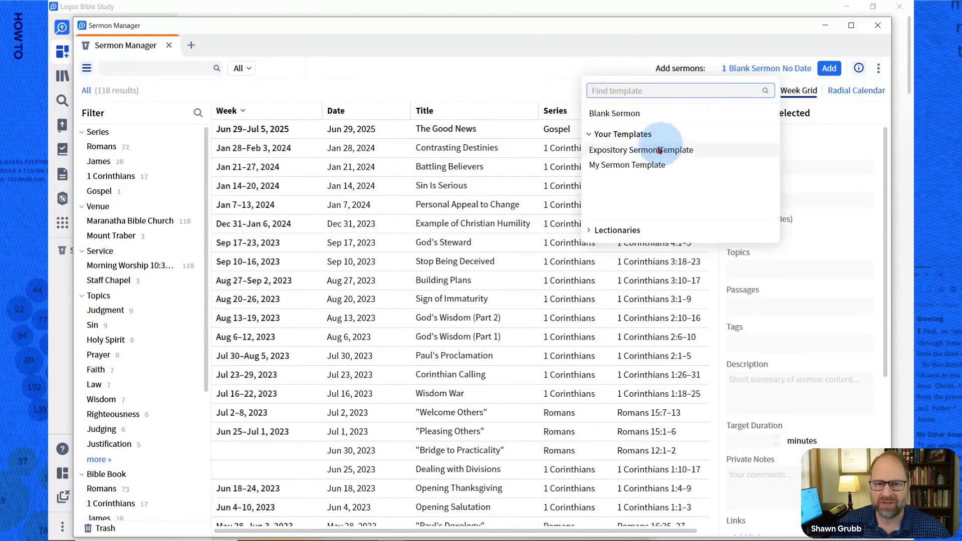
click(608, 169)
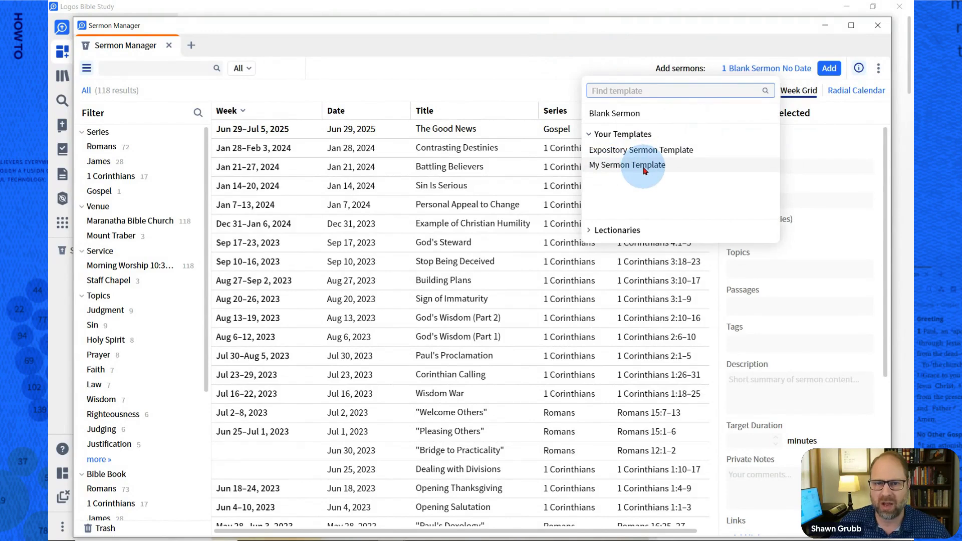
click(548, 73)
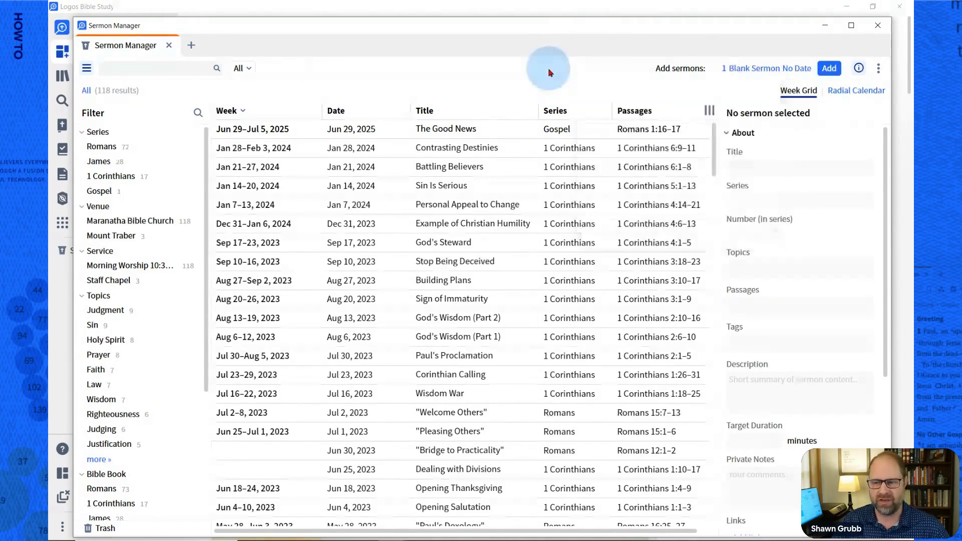
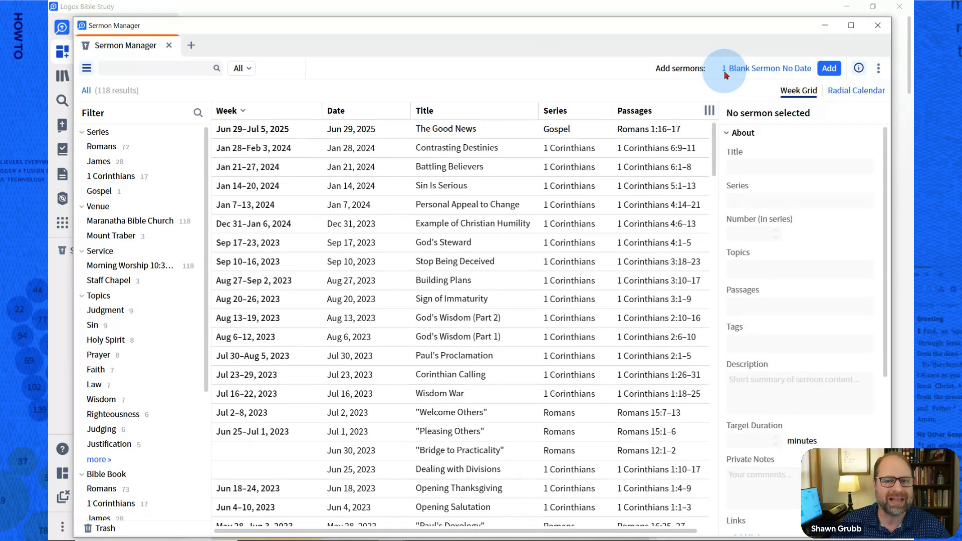
Review the actions available for the Contrasting Destinies sermon without applying any.
right_click(517, 149)
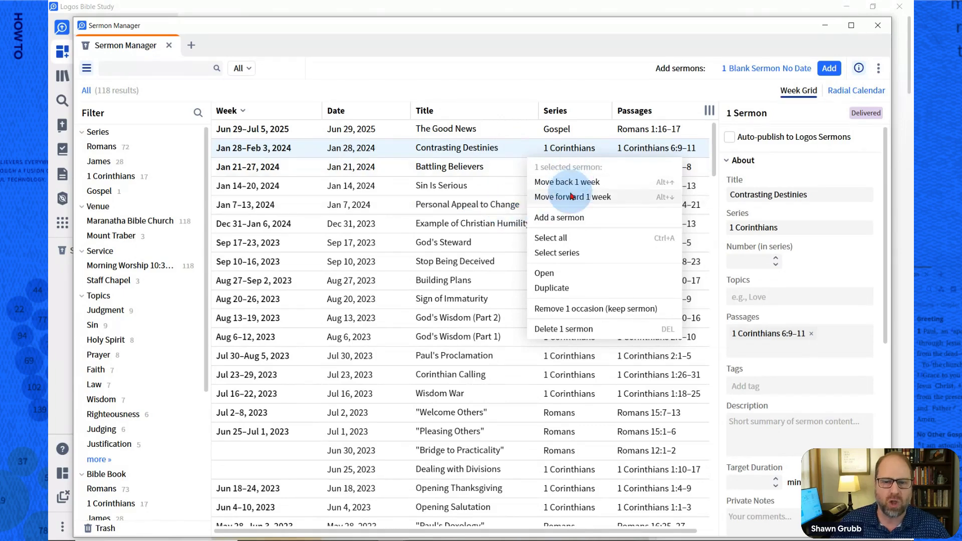
click(561, 85)
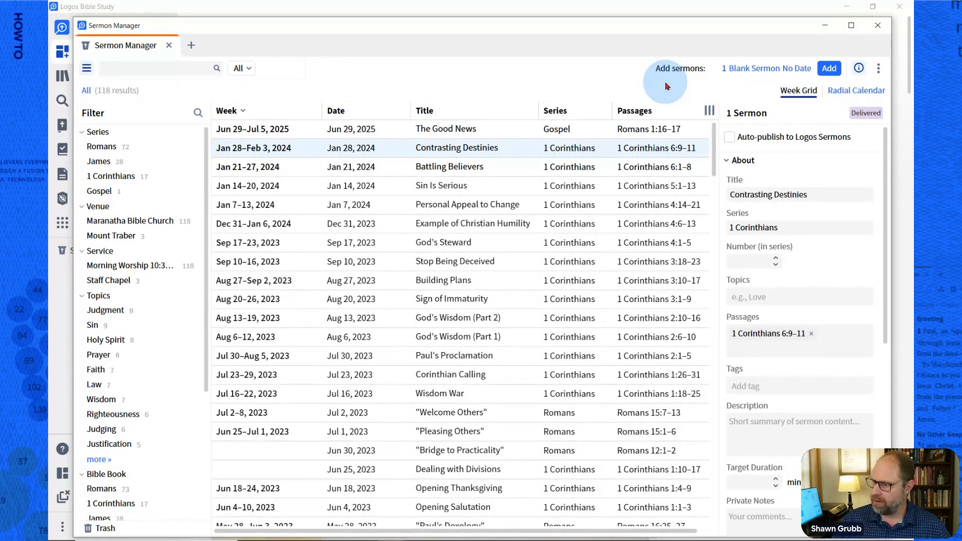
Configure the new sermon batch to contain 3 sermons based on My Sermon Template.
click(723, 70)
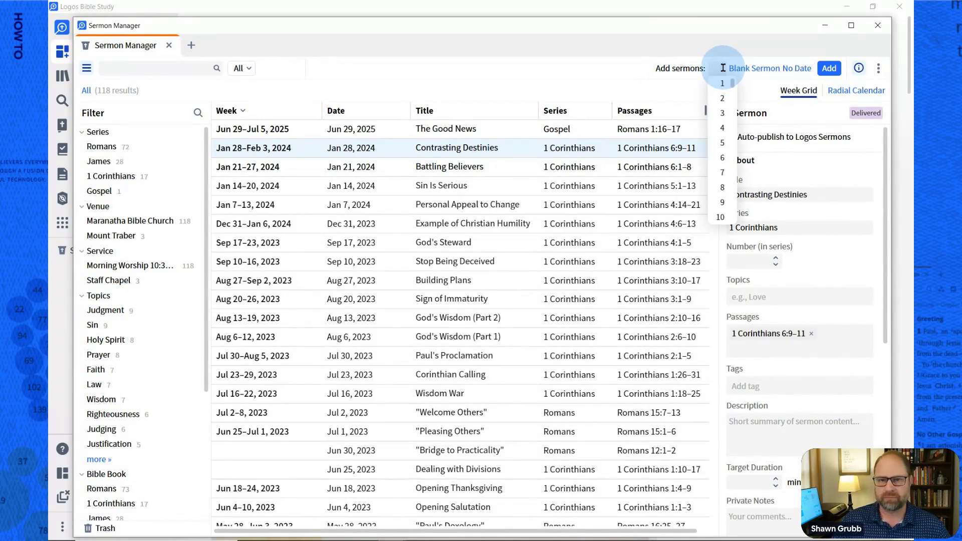
click(722, 116)
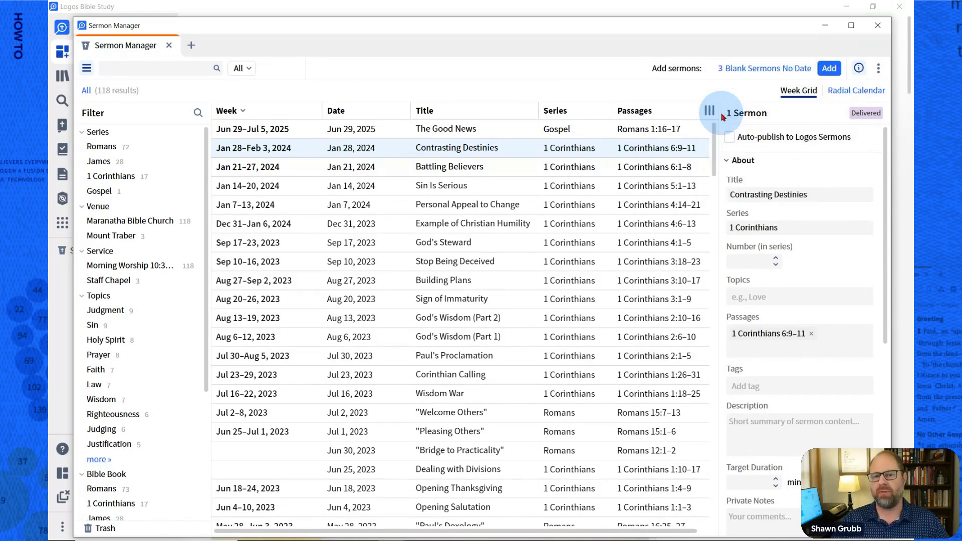
click(742, 72)
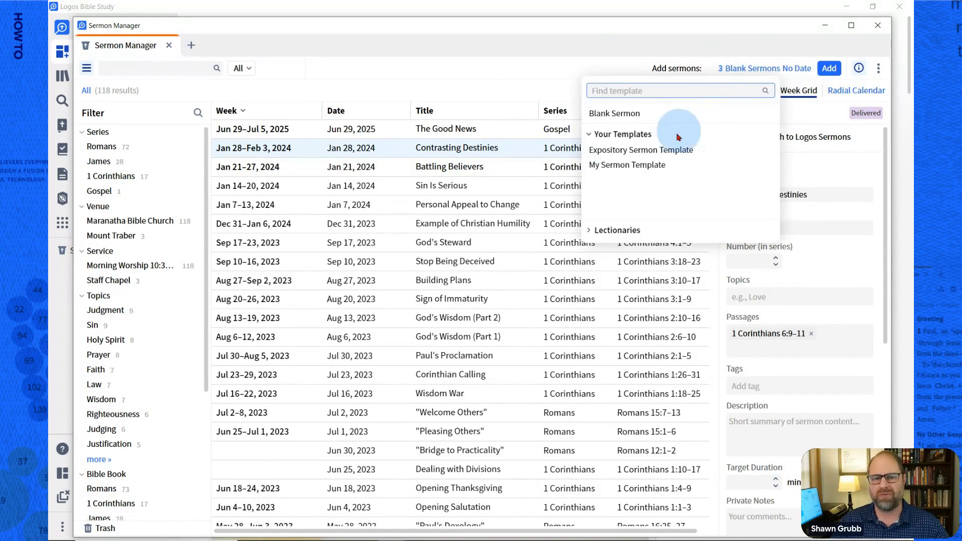
click(623, 166)
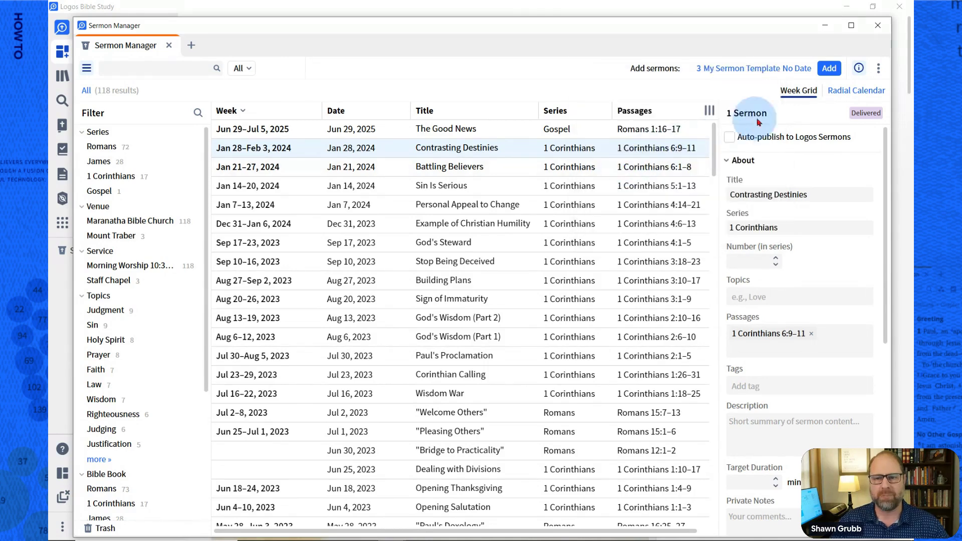
Schedule the batch to start on July 6, 2025, weekly on Sunday, and add the sermons.
click(797, 70)
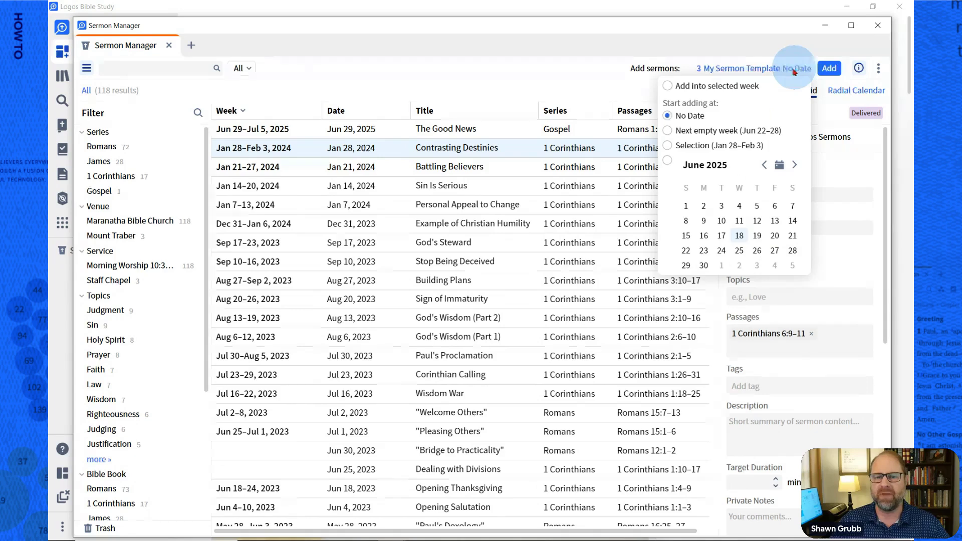
click(794, 165)
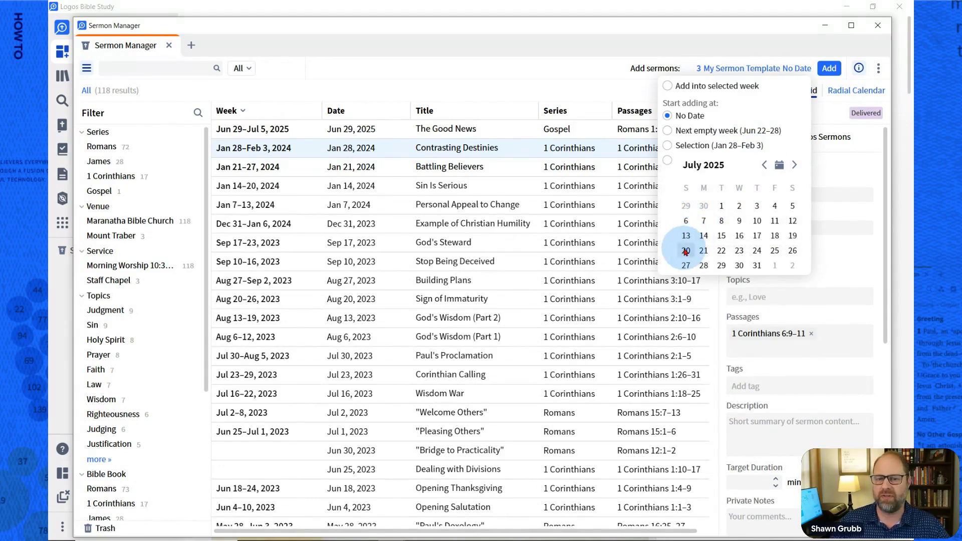
click(686, 222)
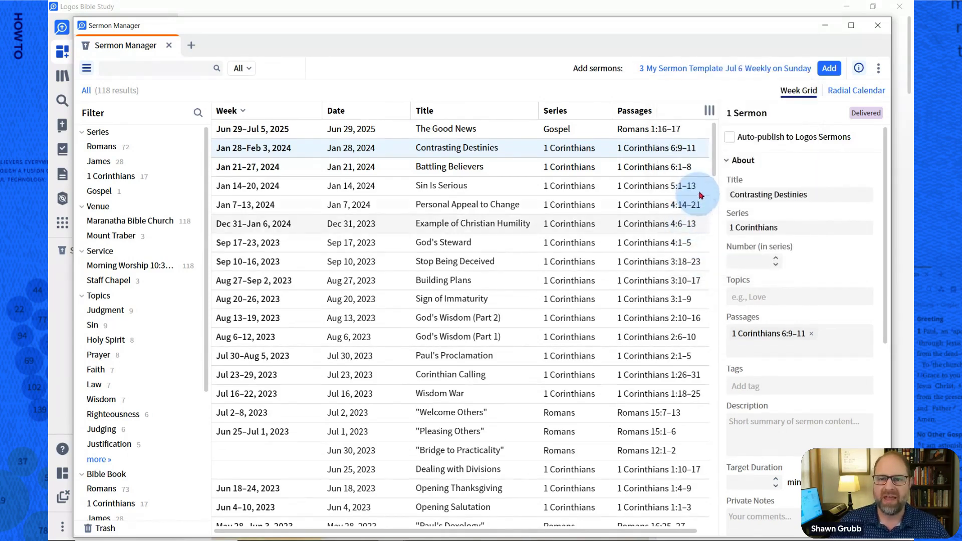
click(642, 74)
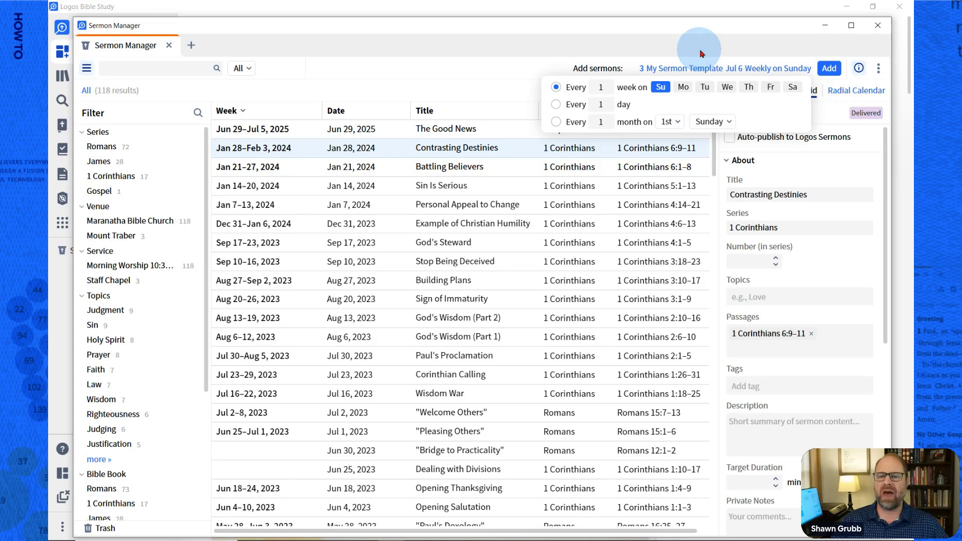
click(829, 70)
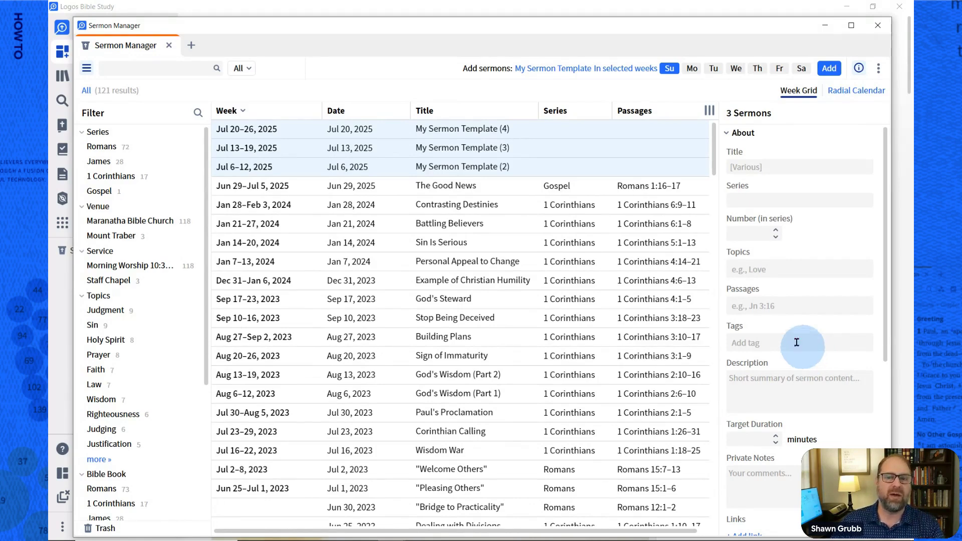
Try multi-selecting three nonadjacent 1 Corinthians sermons, and the continuous range from Battling Believers to Sign of Immaturity.
click(516, 210)
ctrl+click(486, 261)
ctrl+click(524, 300)
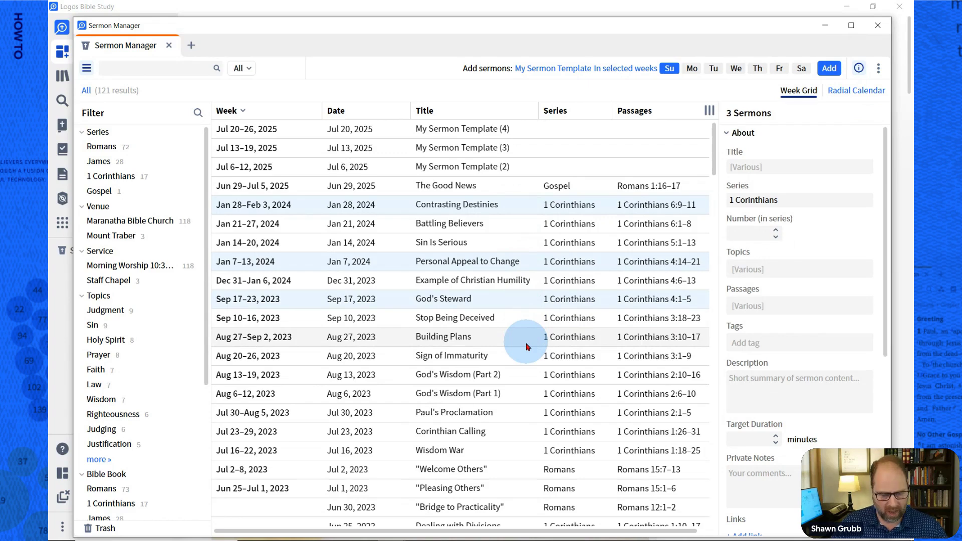
key(Down)
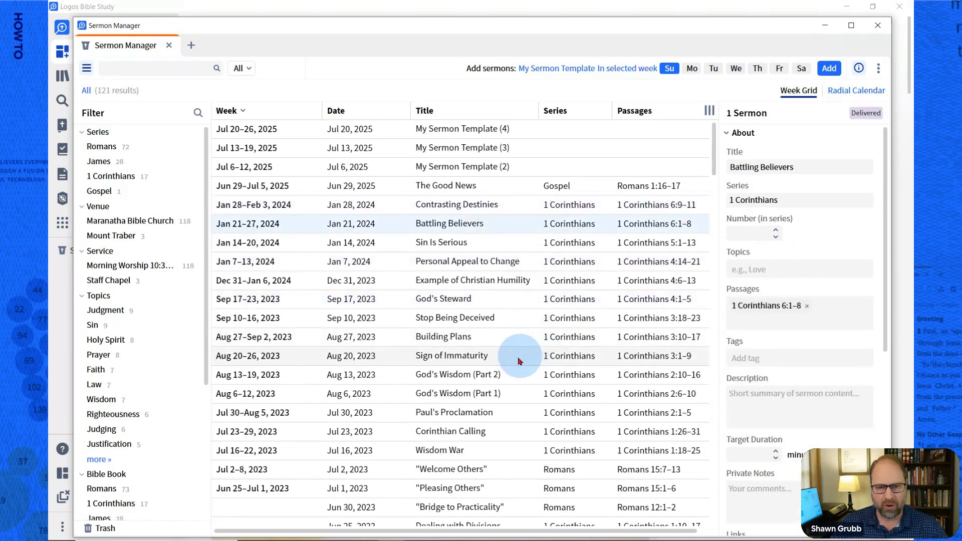
shift+click(517, 361)
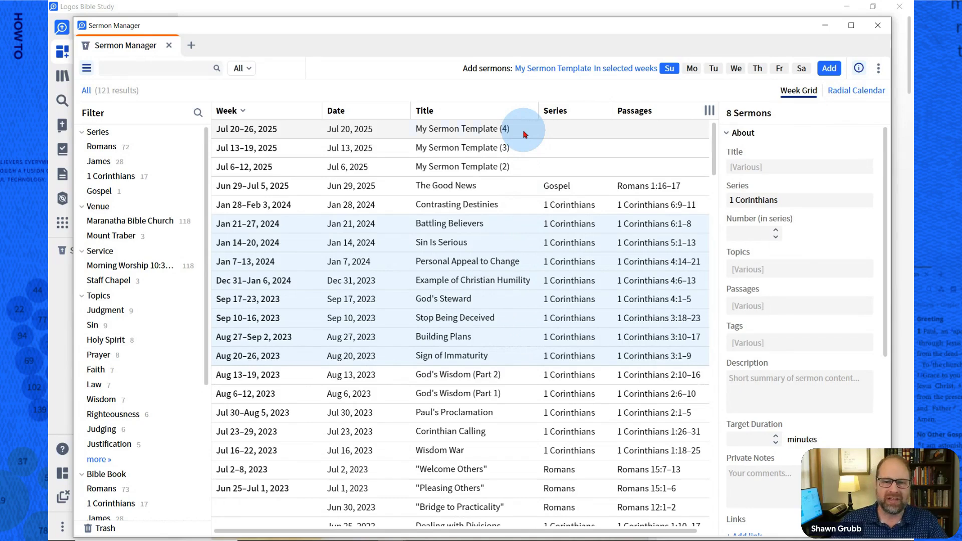
Select the three new July 2025 template sermons and set both their title and series to "Love".
drag(524, 134, 524, 169)
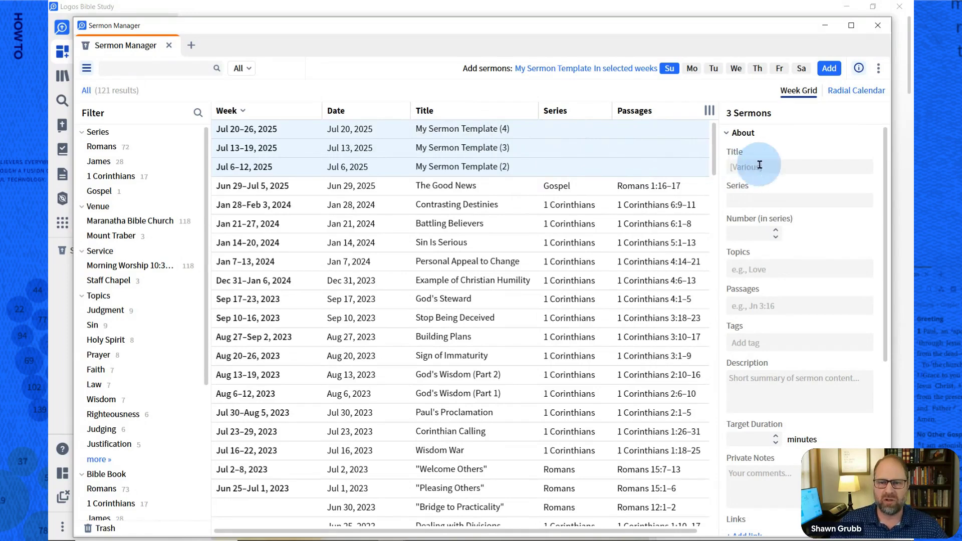
click(781, 169)
text(L)
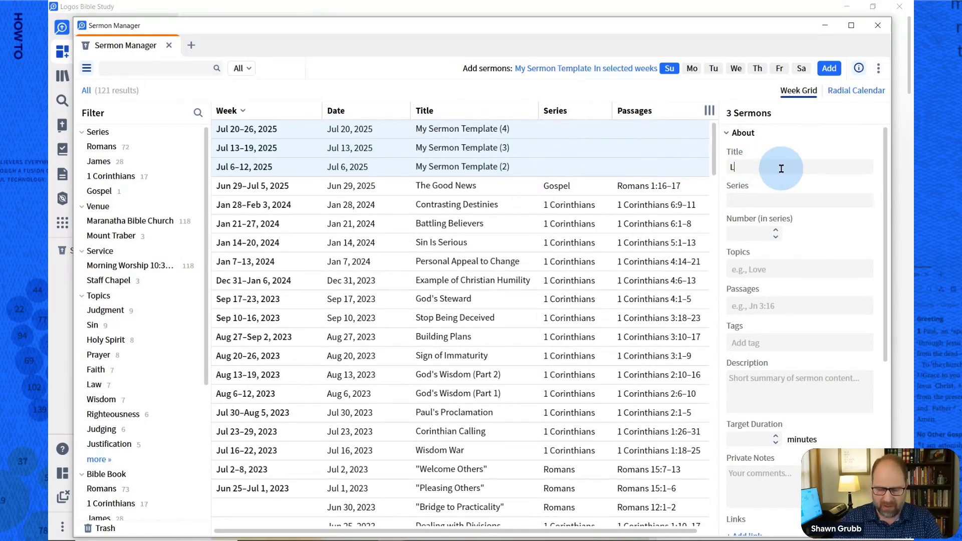
text(ove)
key(Return)
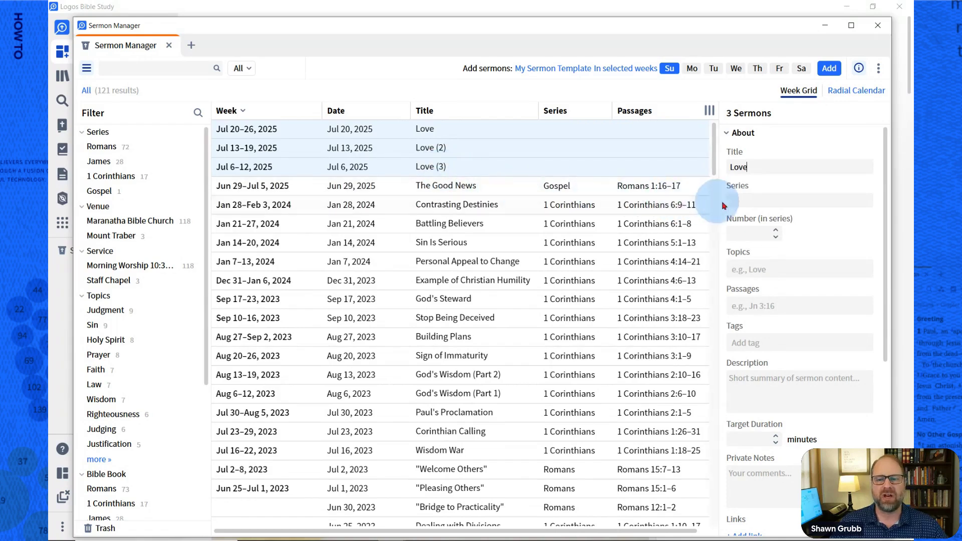
click(746, 201)
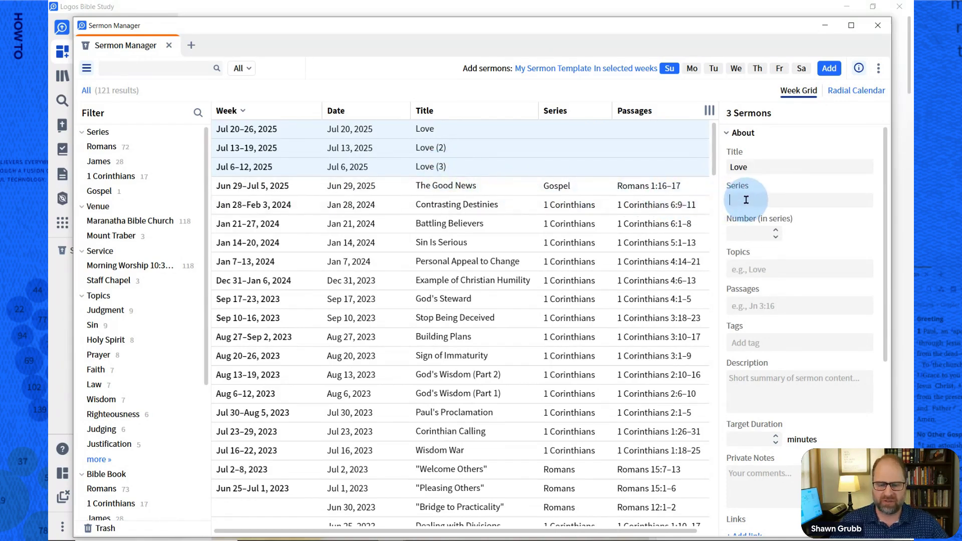
text(Love)
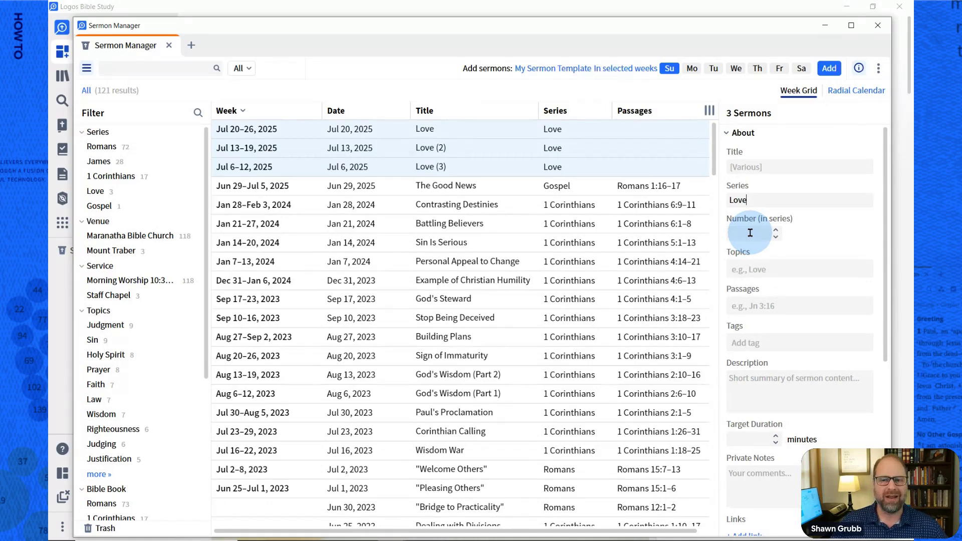
Assign the Love theme as topic and Mt 22:34–40 as passage to the three selected sermons.
click(762, 269)
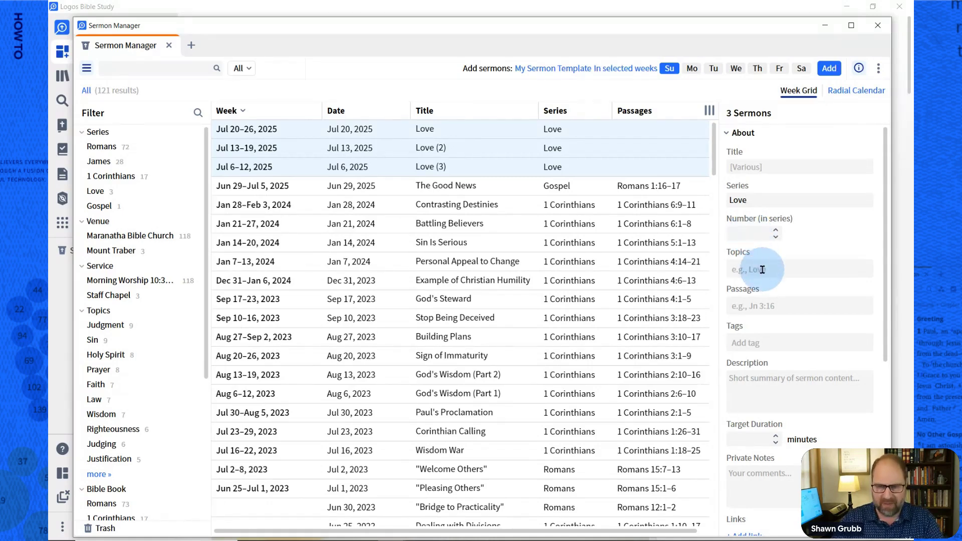
text(Love)
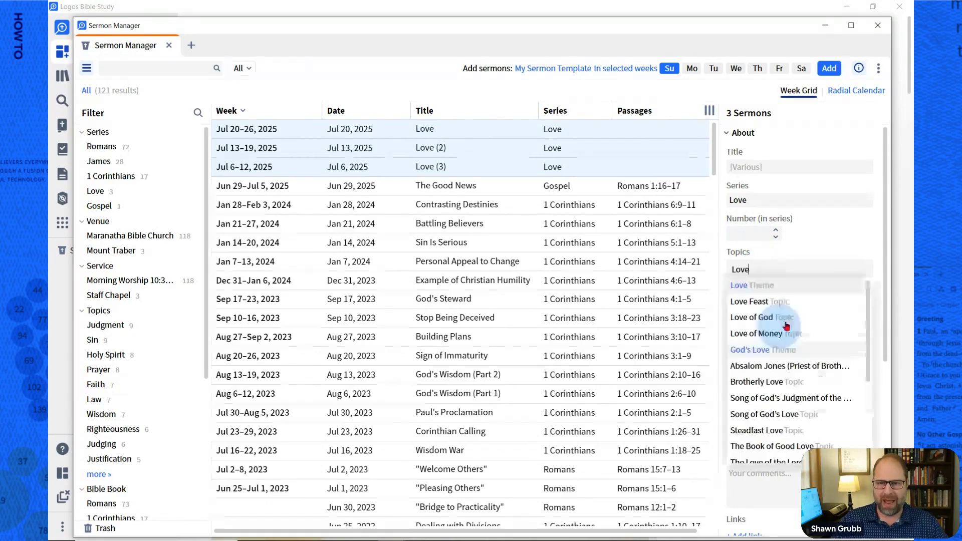
click(813, 242)
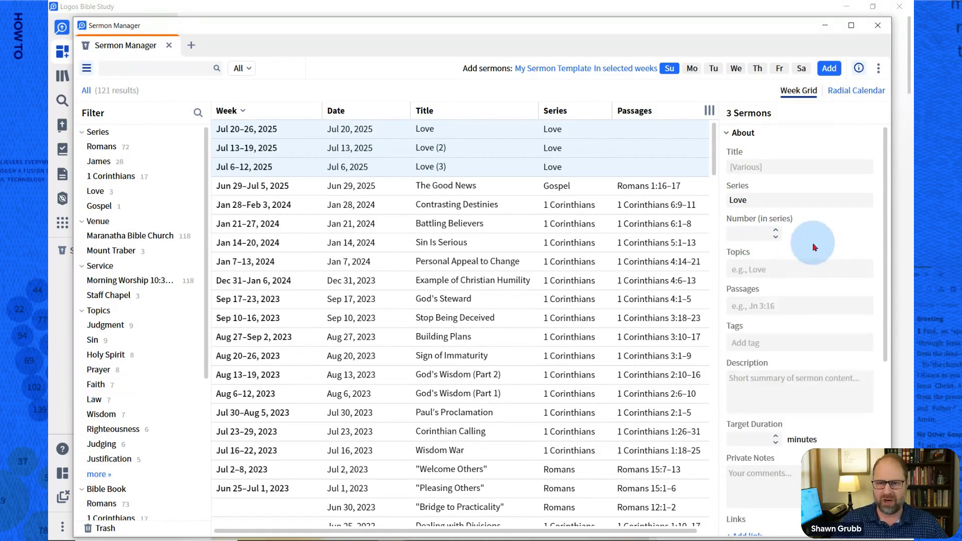
click(758, 267)
text(ove)
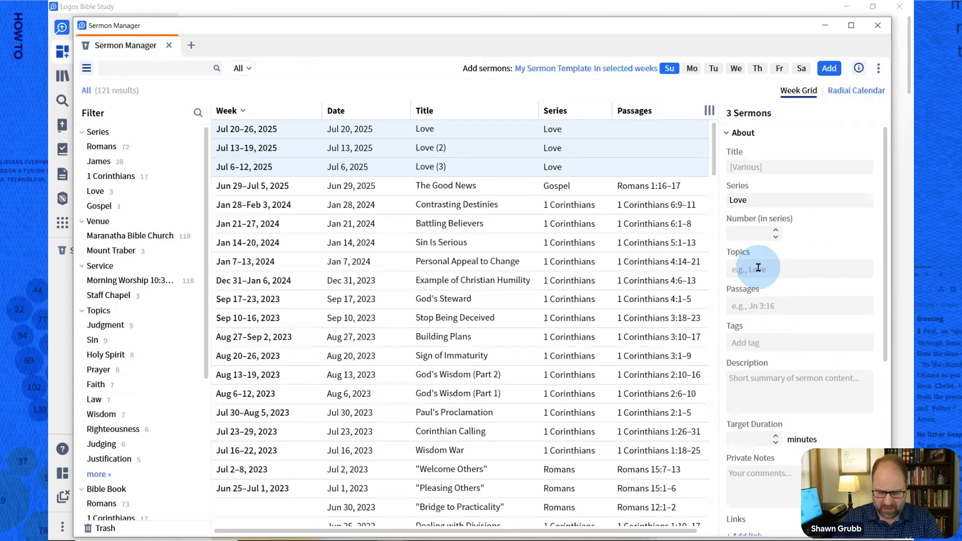
key(BackSpace)
key(BackSpace)
key(BackSpace)
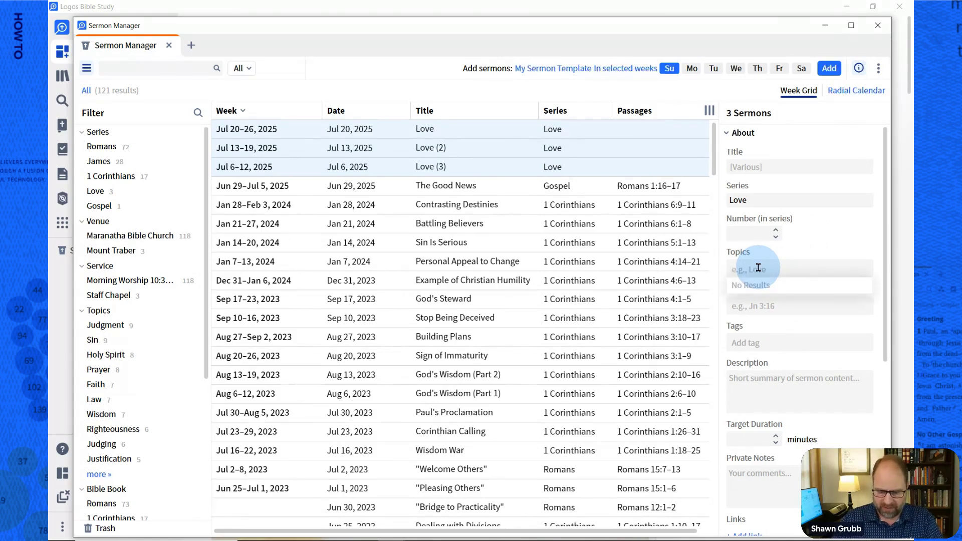
text(Love)
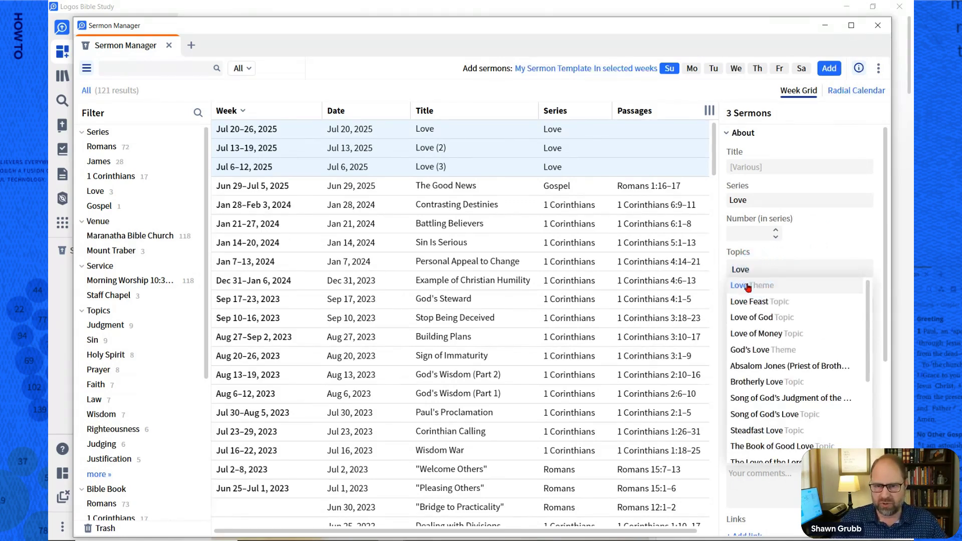
click(751, 285)
click(763, 323)
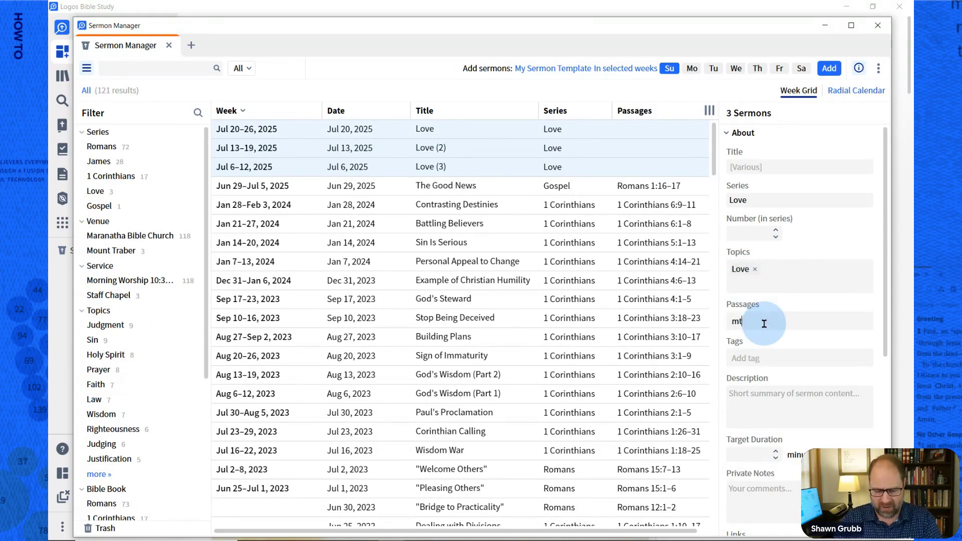
text(mt2)
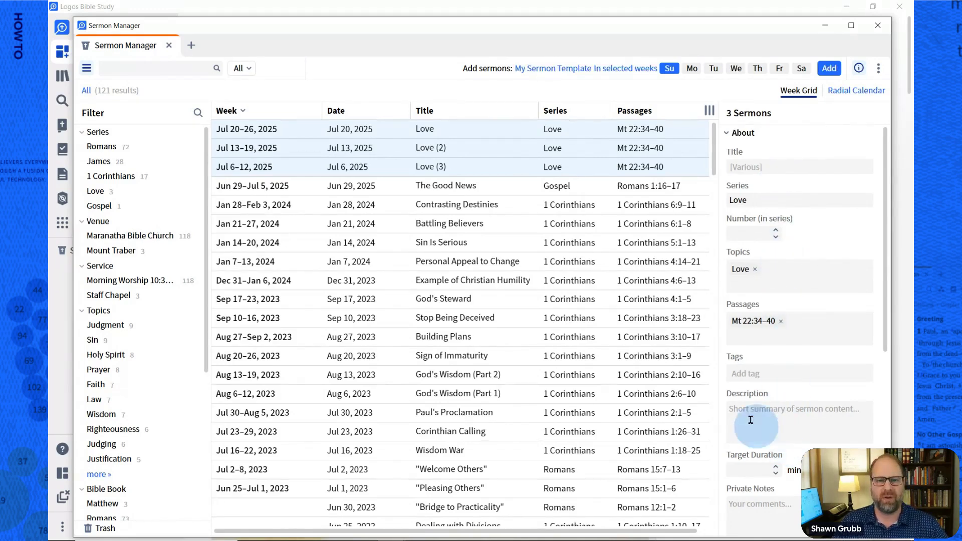
Retitle only the July 6, 2025 sermon as "Love God".
click(472, 169)
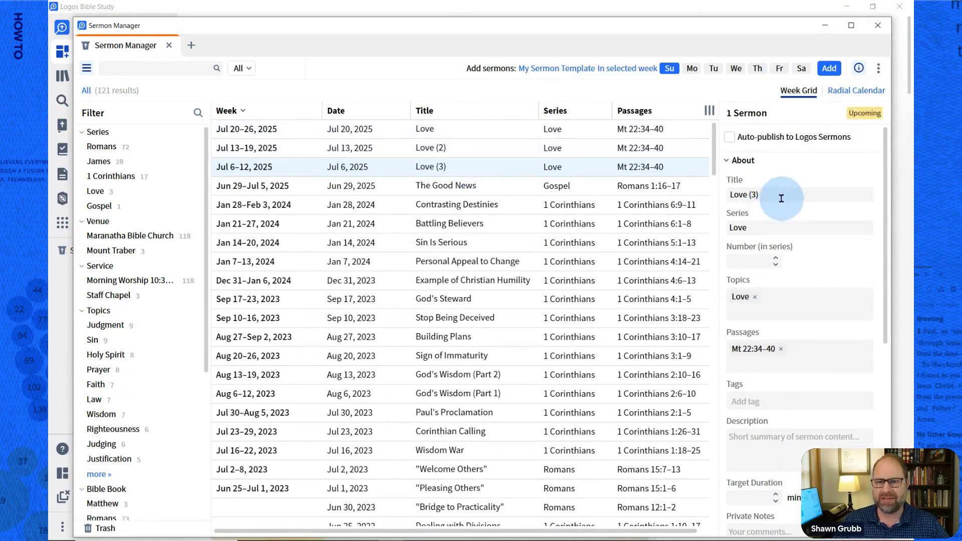
click(775, 192)
key(BackSpace)
key(BackSpace)
key(BackSpace)
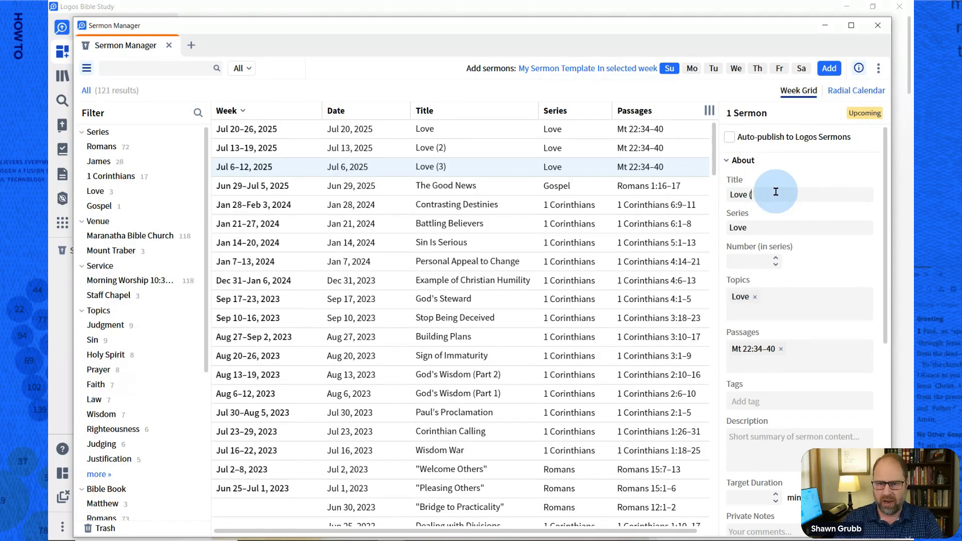
text(God)
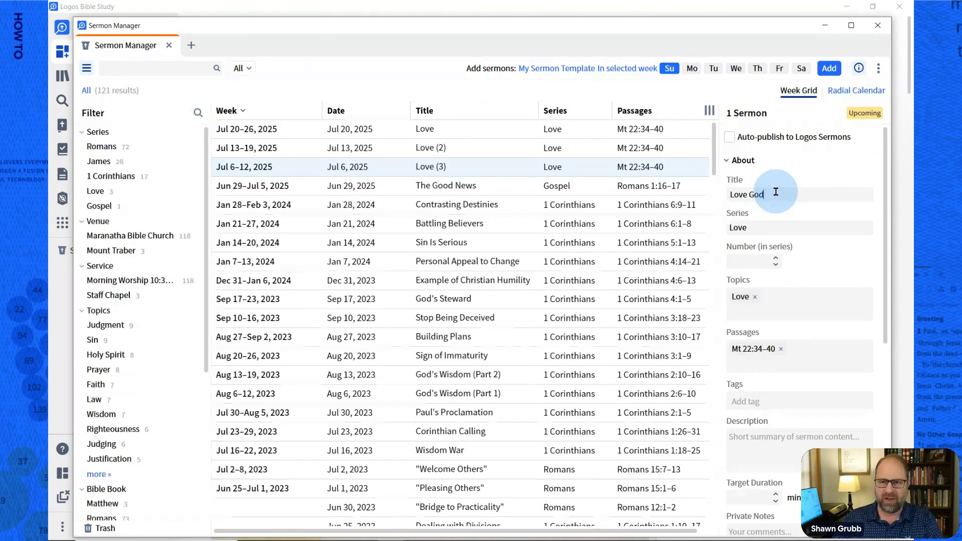
Change the title of the July 13, 2025 sermon to "Love Family".
click(465, 156)
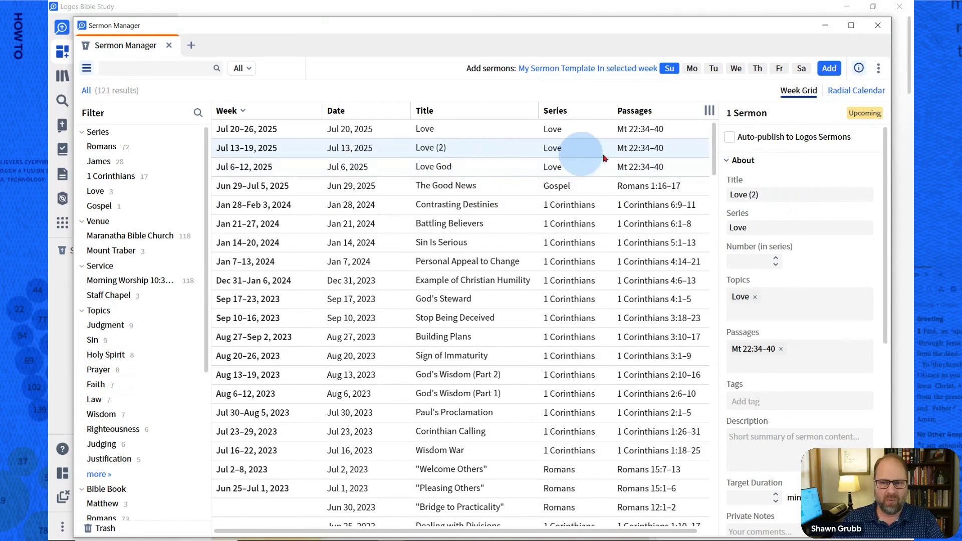
click(778, 195)
key(BackSpace)
key(BackSpace)
key(BackSpace)
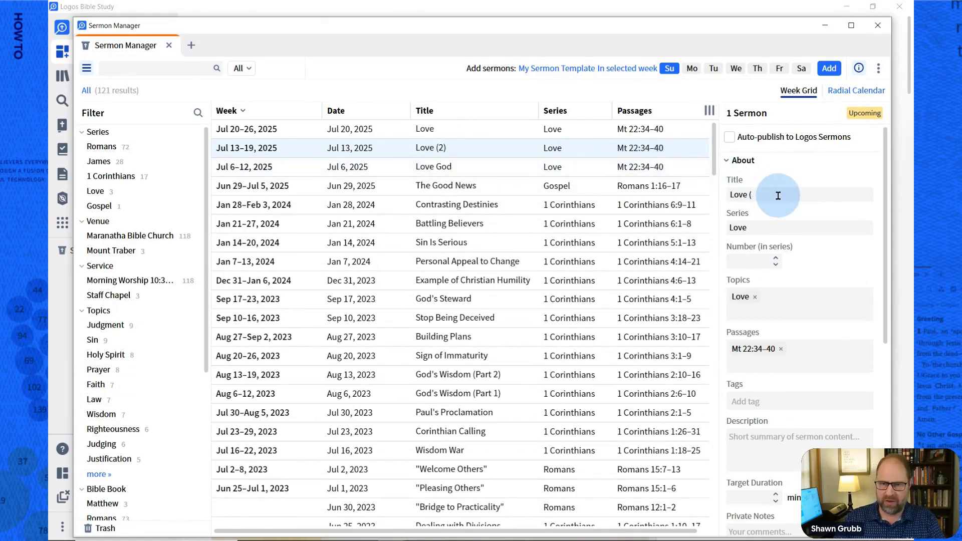
text(Family)
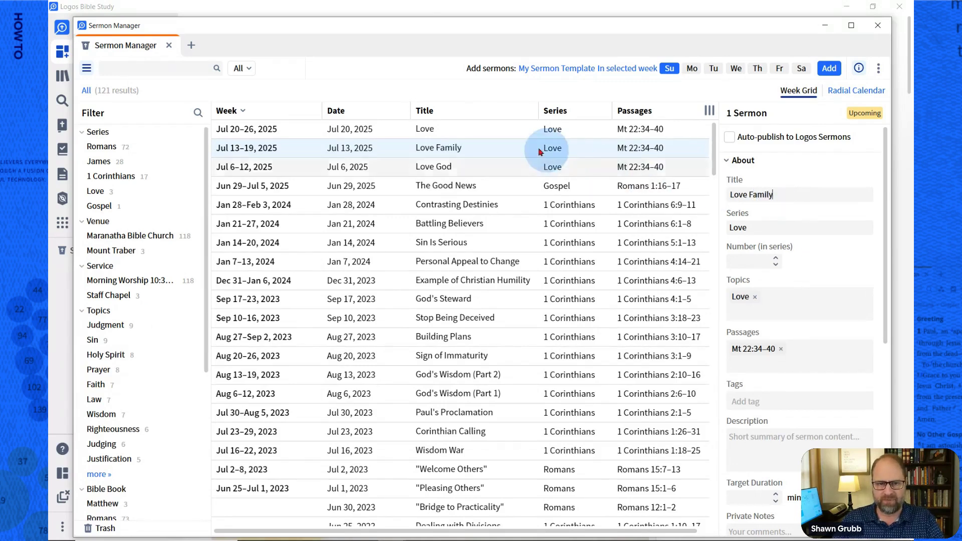
Change the title of the July 20, 2025 sermon to "Love Others".
click(491, 129)
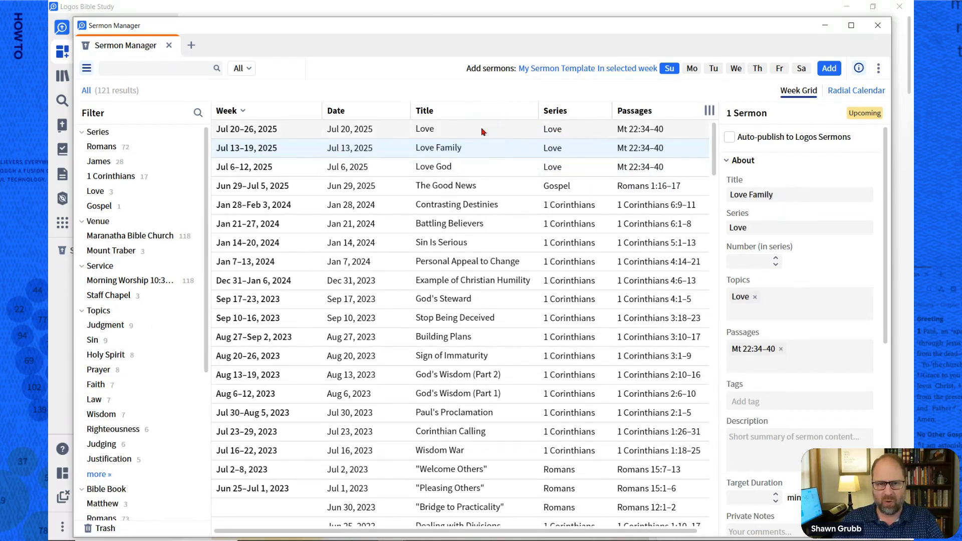
click(763, 194)
text(others)
key(BackSpace)
key(BackSpace)
key(BackSpace)
key(BackSpace)
key(BackSpace)
key(BackSpace)
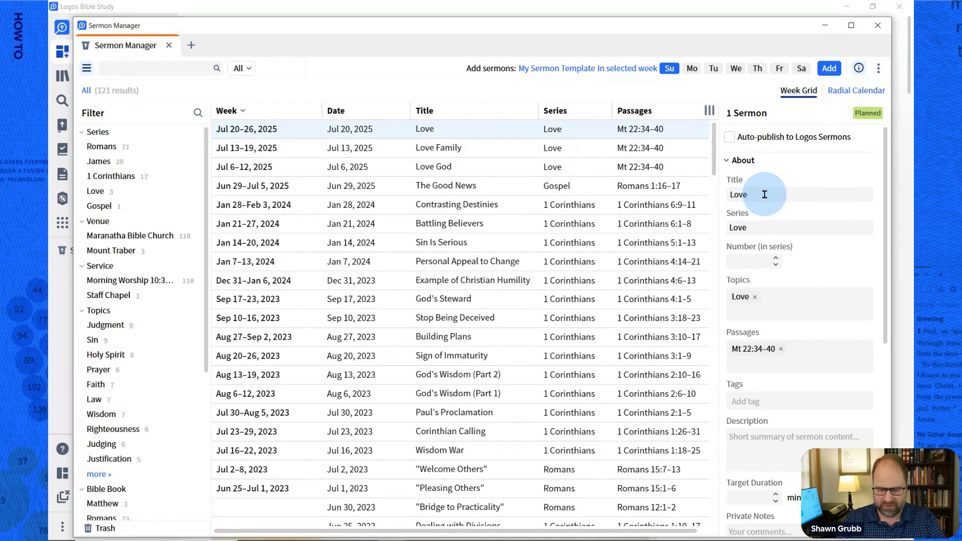
text(Ote)
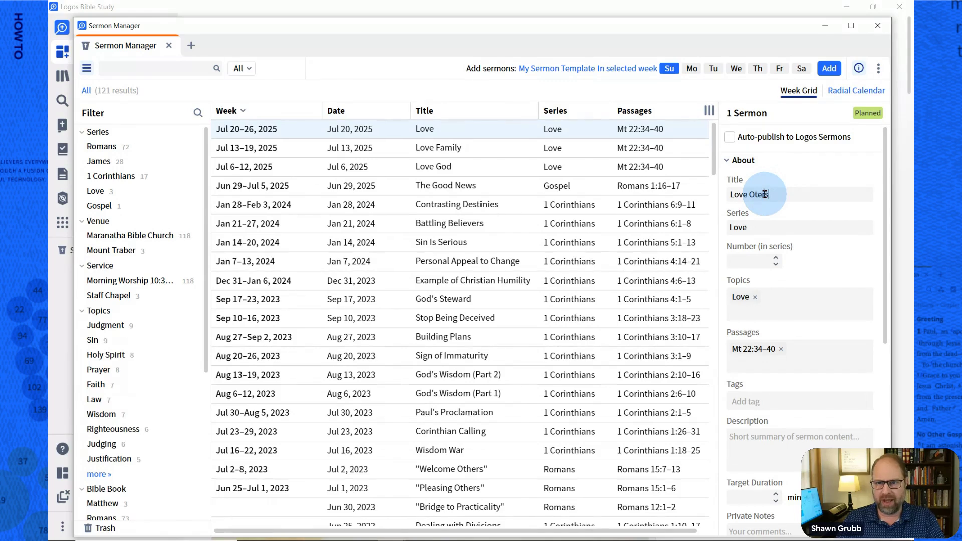
key(BackSpace)
key(BackSpace)
text(thers)
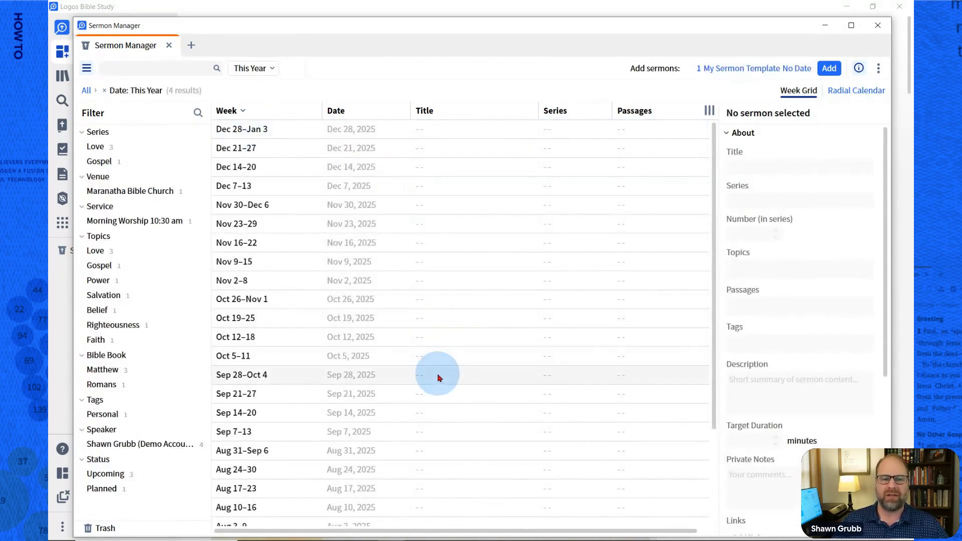
Try selecting single empty weeks and the range from Dec 28–Jan 3 to Nov 30–Dec 6, and set the date filter to All.
click(405, 377)
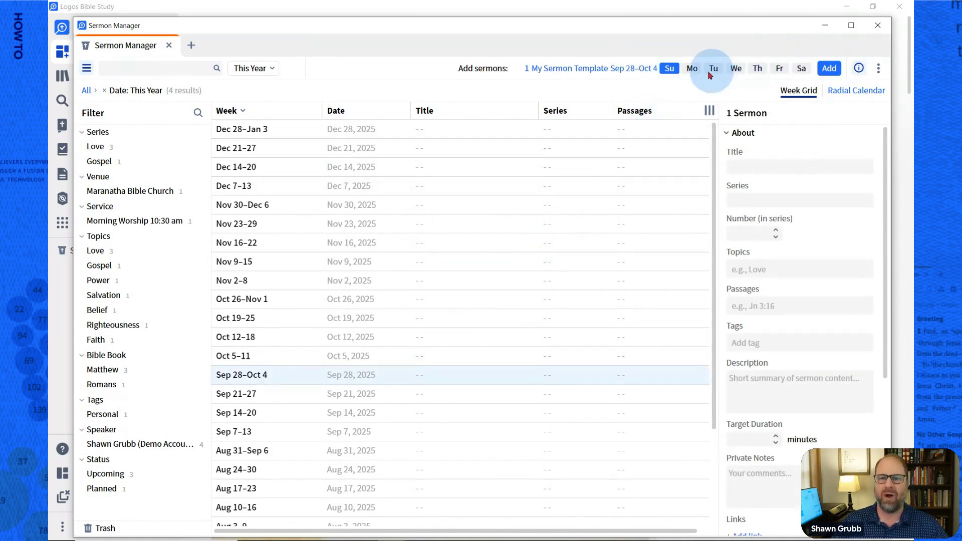
scroll(445, 309, down, 3)
scroll(445, 309, up, 3)
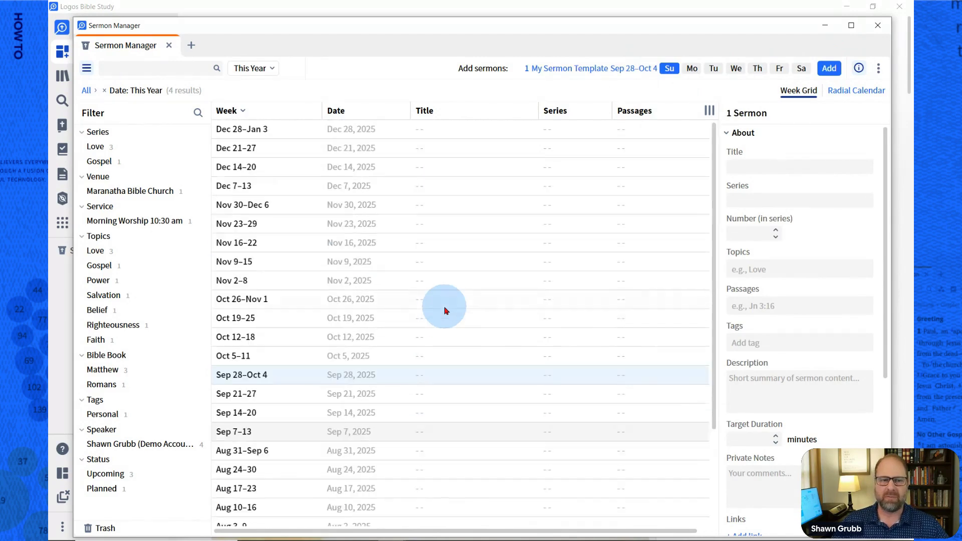
click(414, 207)
click(449, 130)
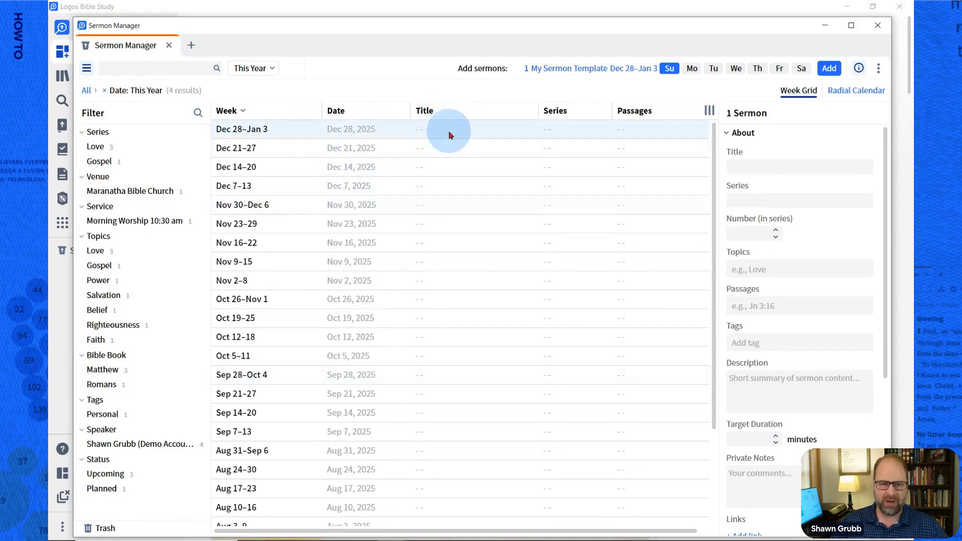
shift+click(451, 206)
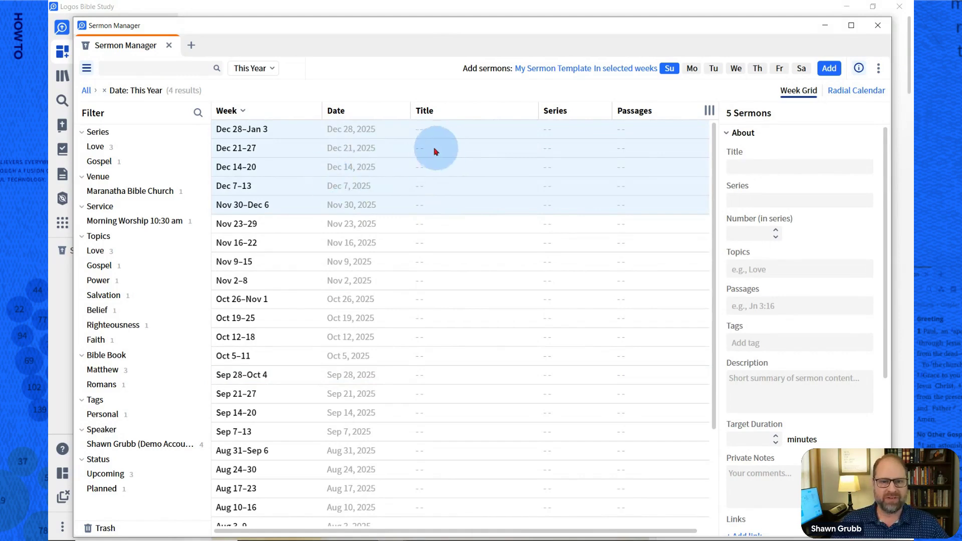
click(457, 242)
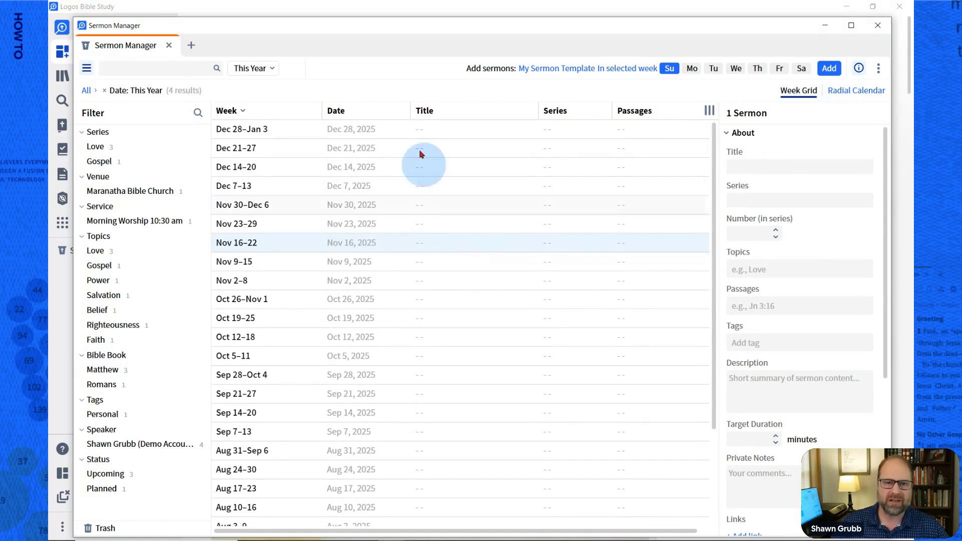
click(270, 68)
click(260, 89)
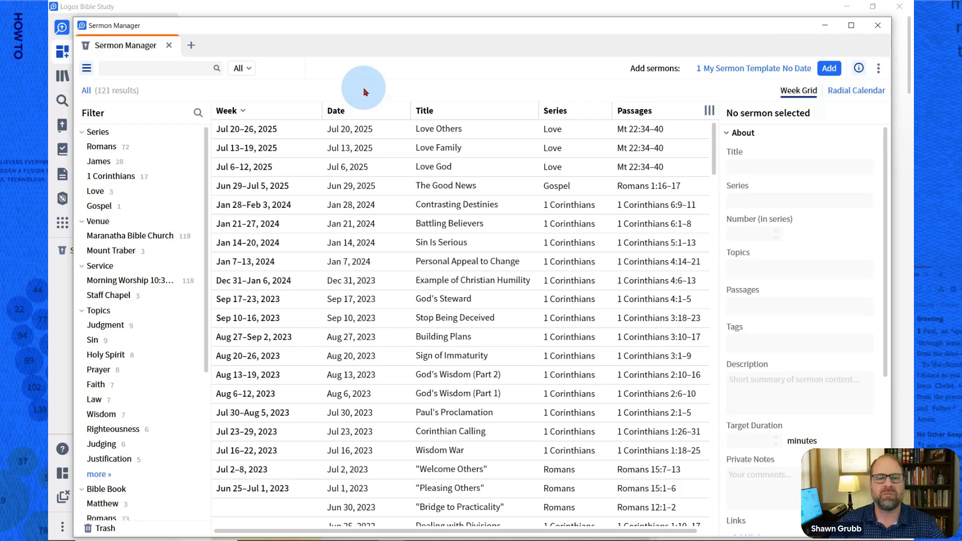
Import the Word file Commands in NT.docx as sermon content, and close the imported sermon and Sermon Manager.
click(879, 73)
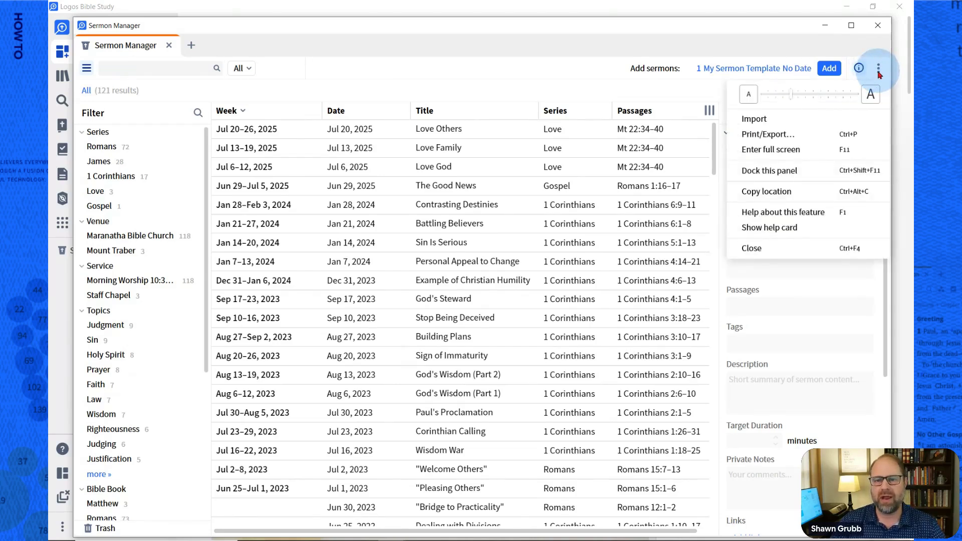
click(761, 120)
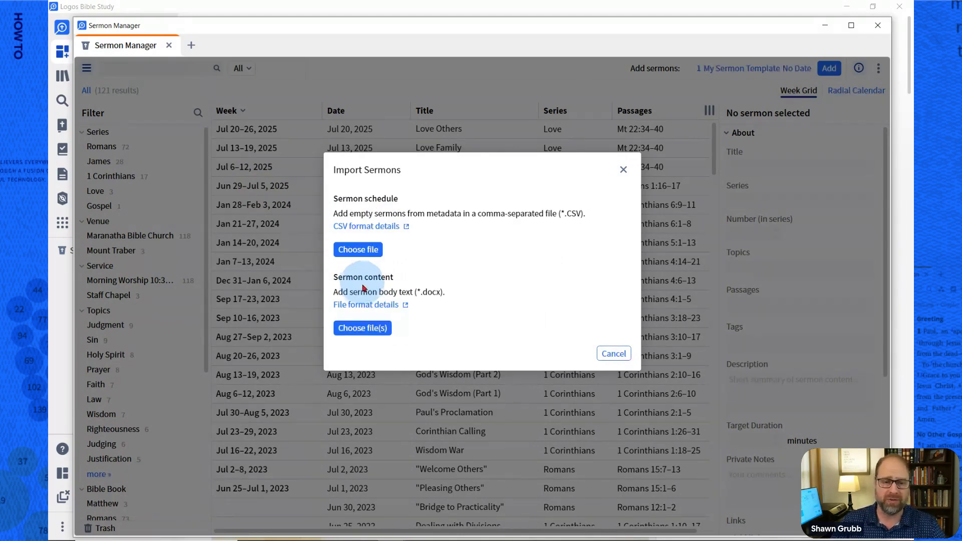
click(360, 331)
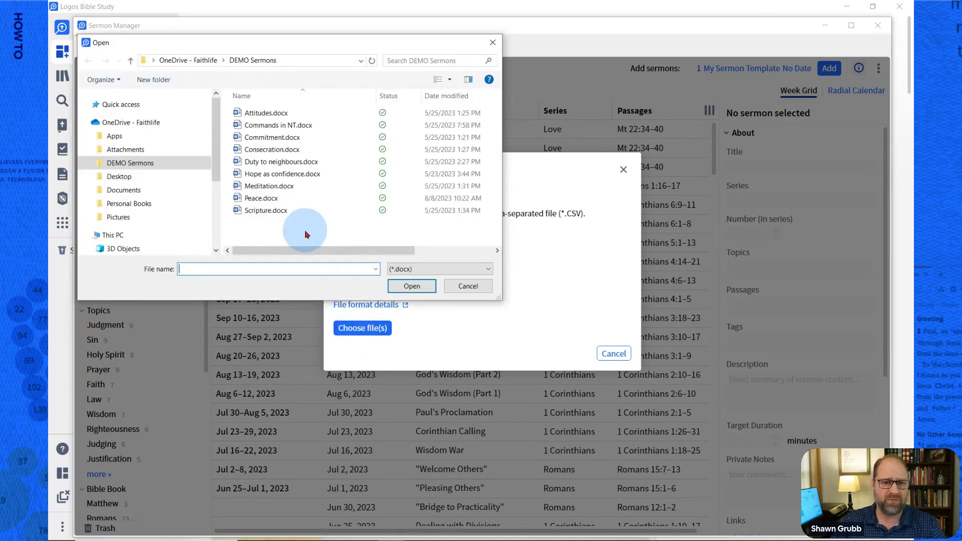
click(265, 128)
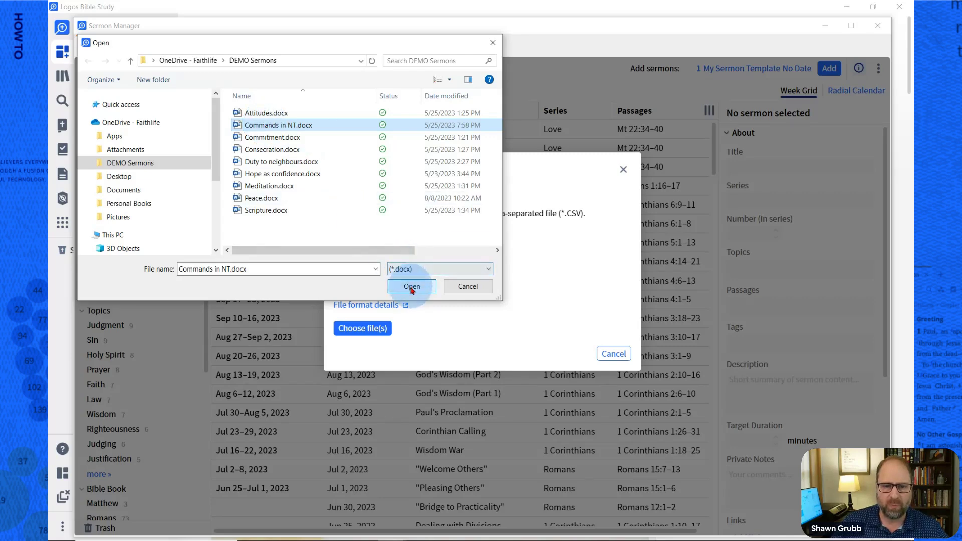
click(411, 287)
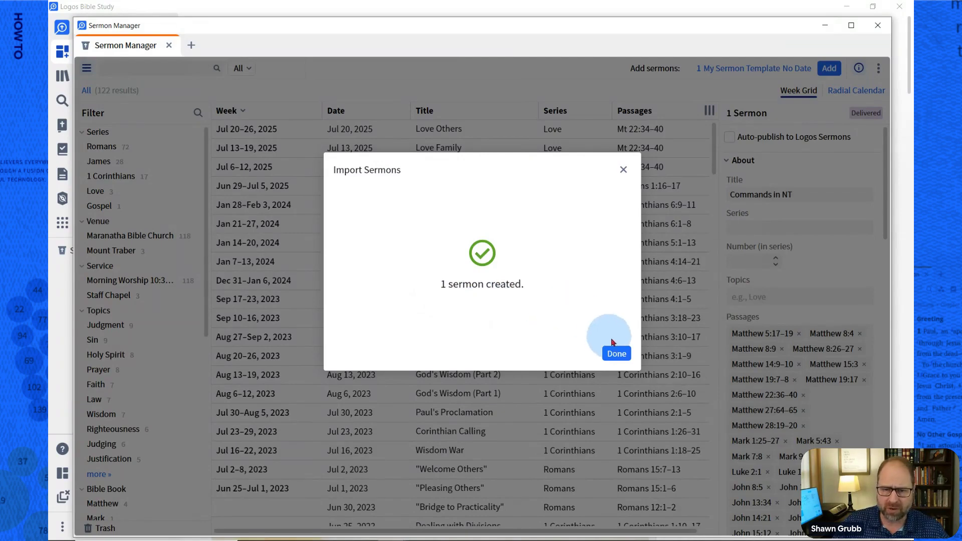
click(616, 354)
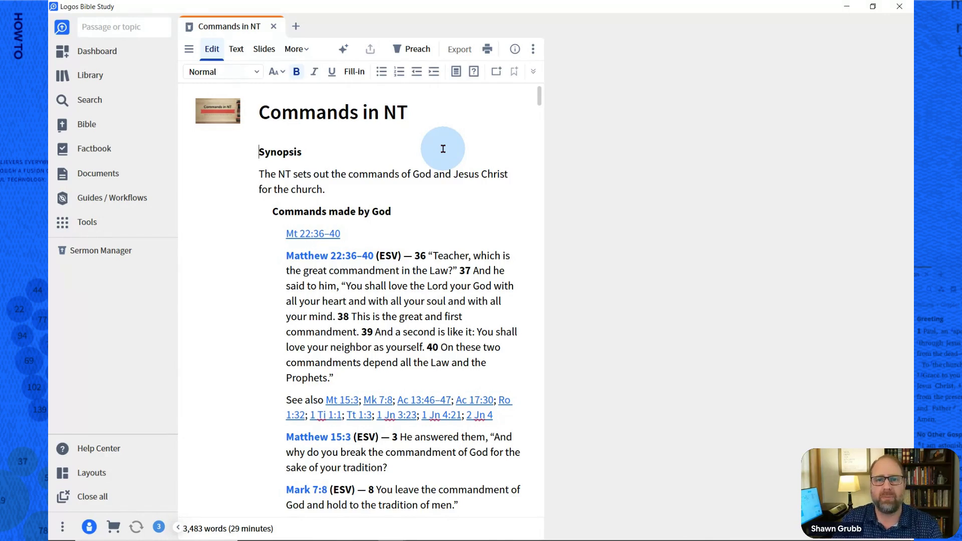
click(273, 27)
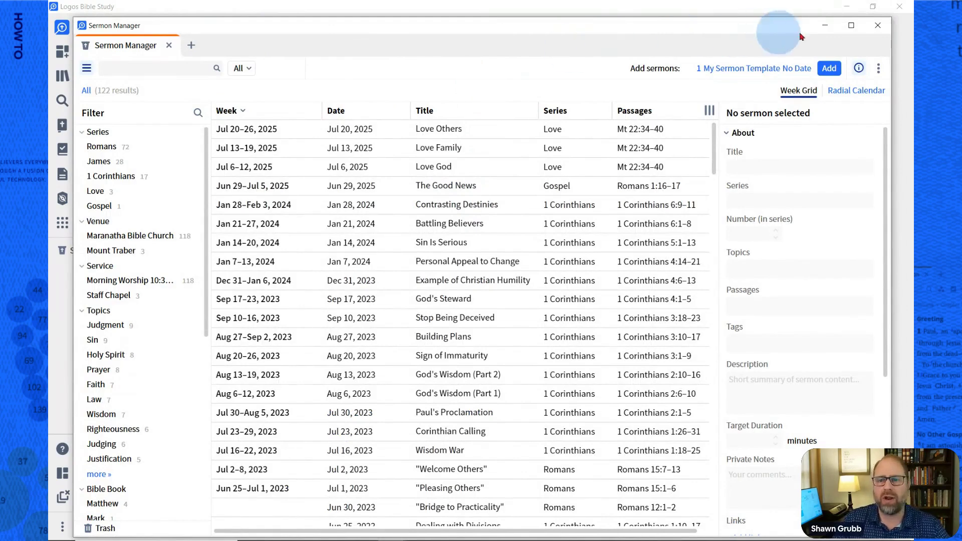
click(877, 26)
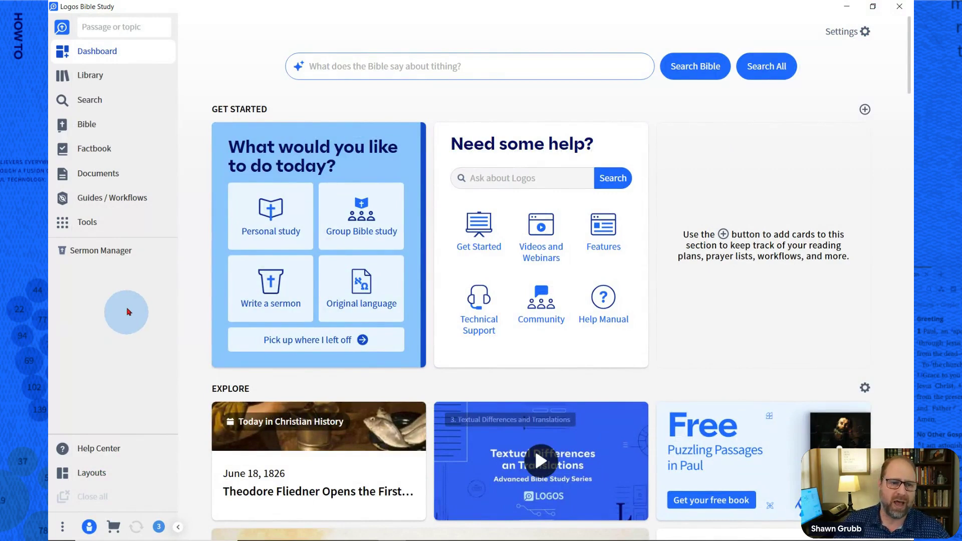
Open a search of personal documents and limit it to the Sermon document type.
click(88, 99)
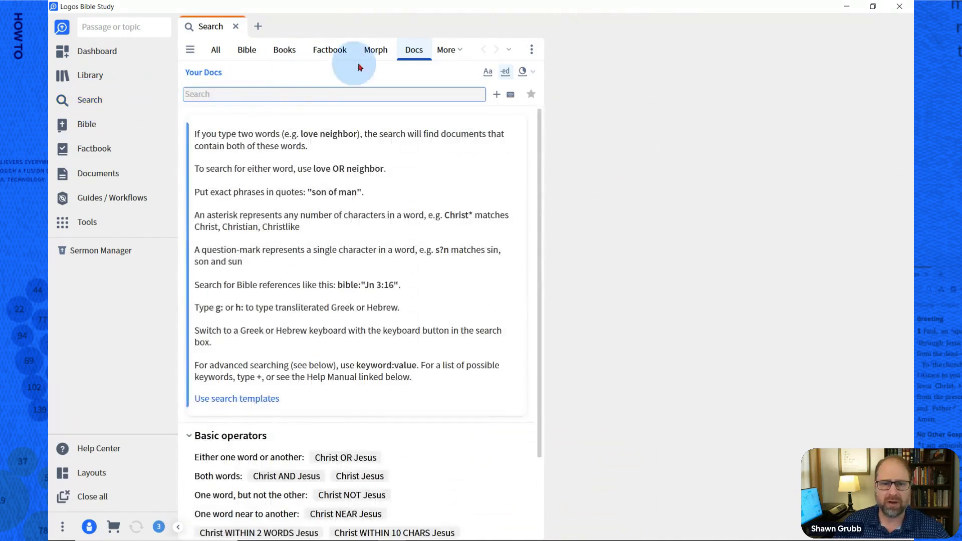
click(408, 56)
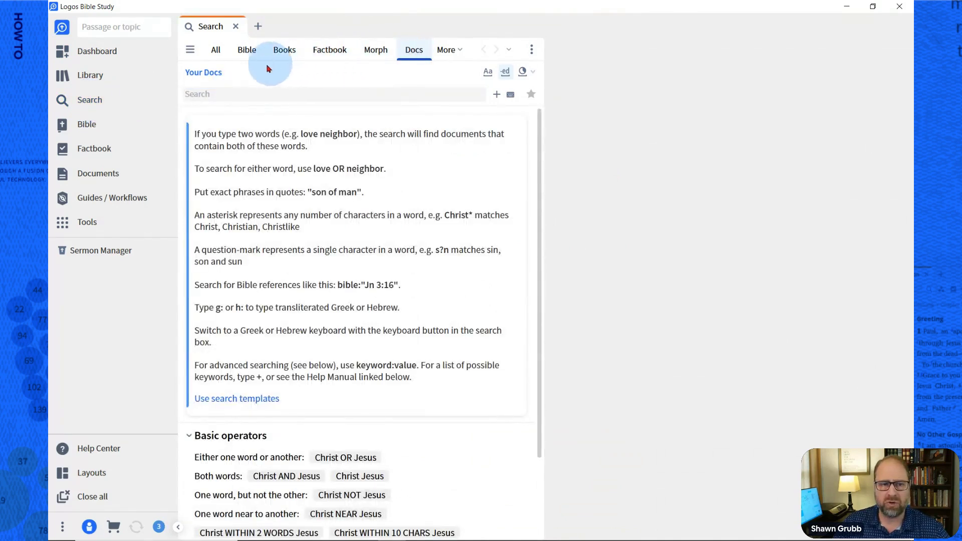
click(209, 76)
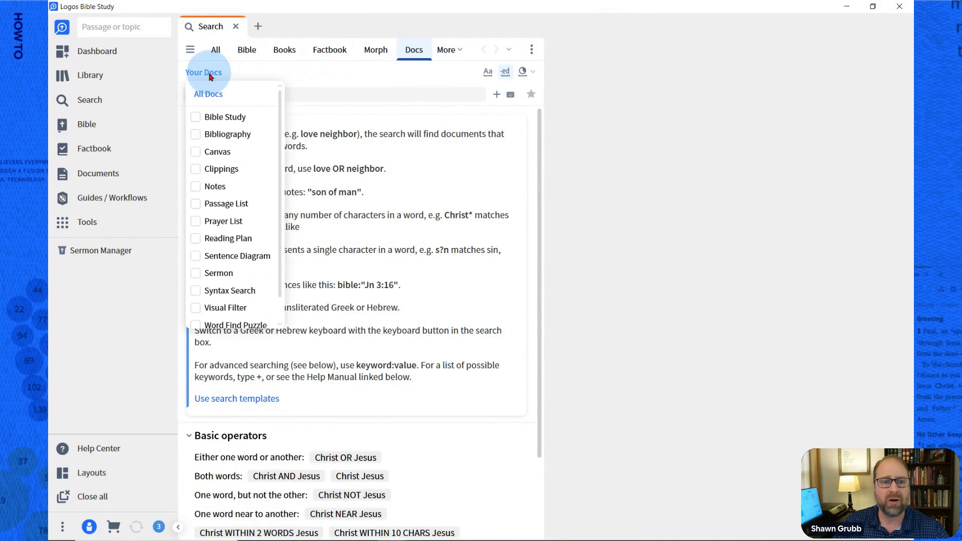
click(195, 273)
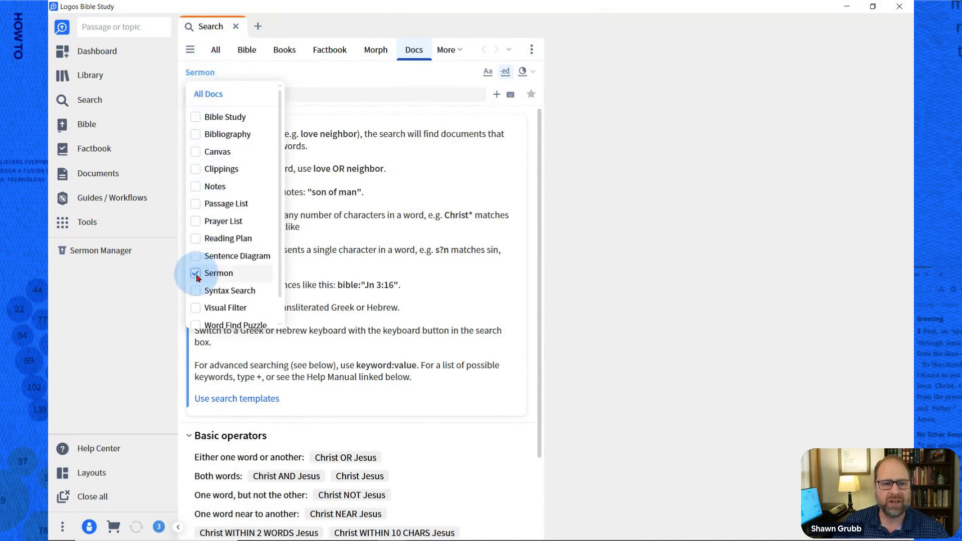
click(326, 75)
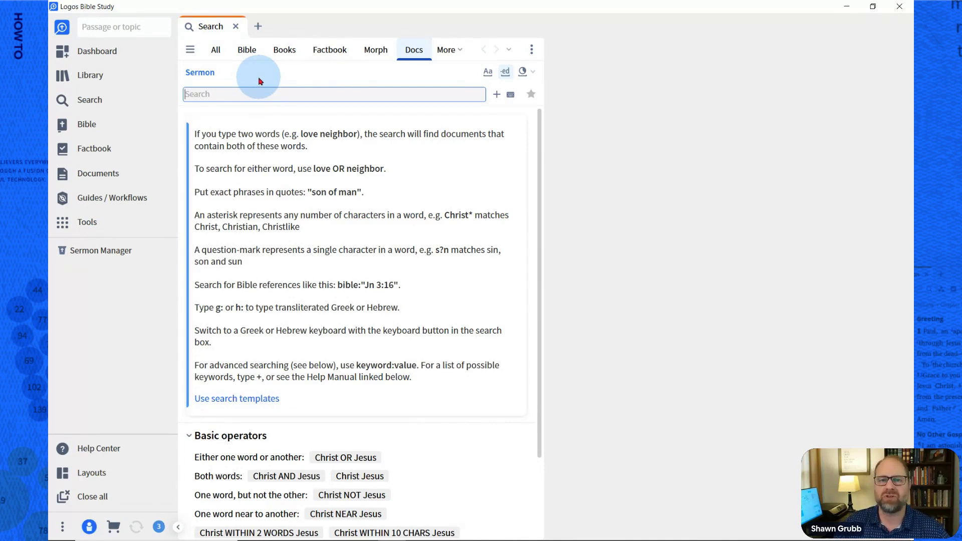
View the All search, and return to the Docs search with its scope reset to All Docs.
click(213, 53)
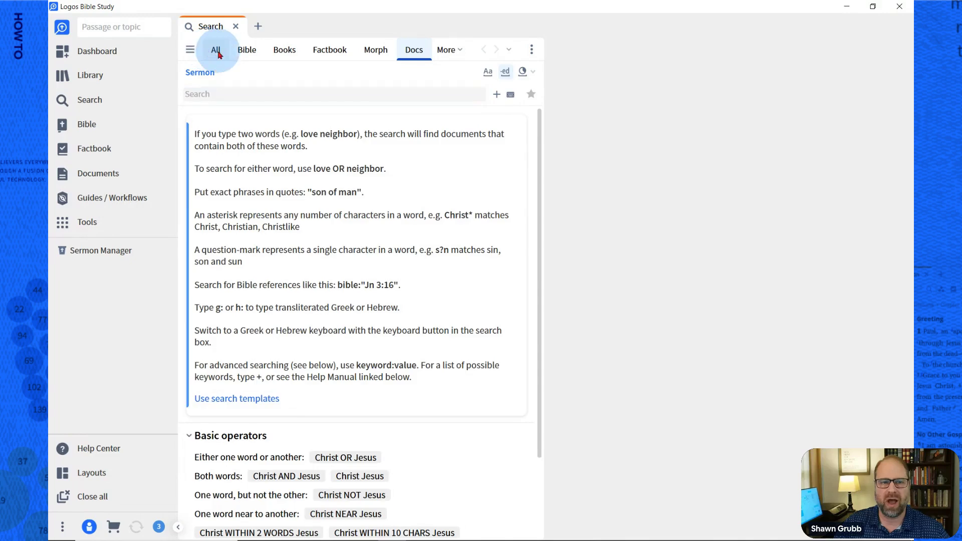
click(406, 51)
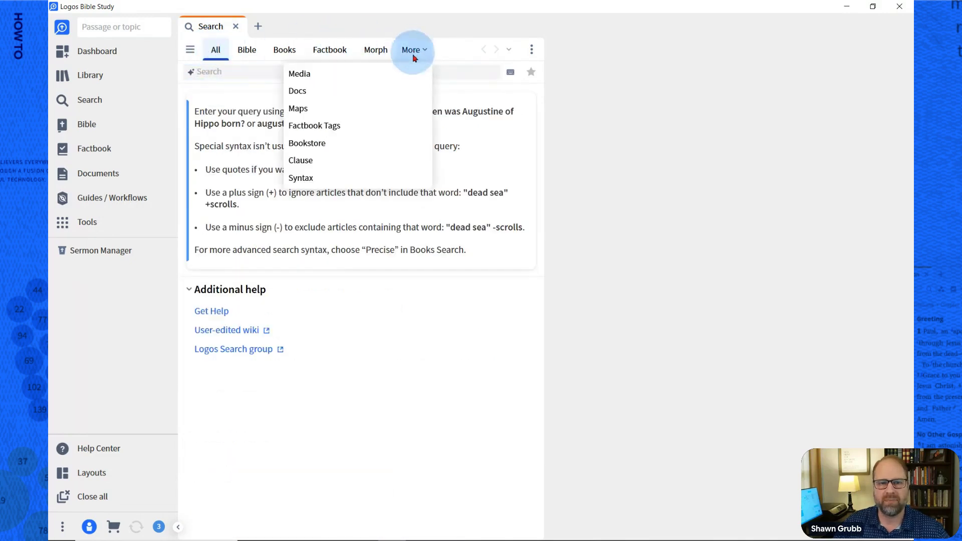
click(317, 91)
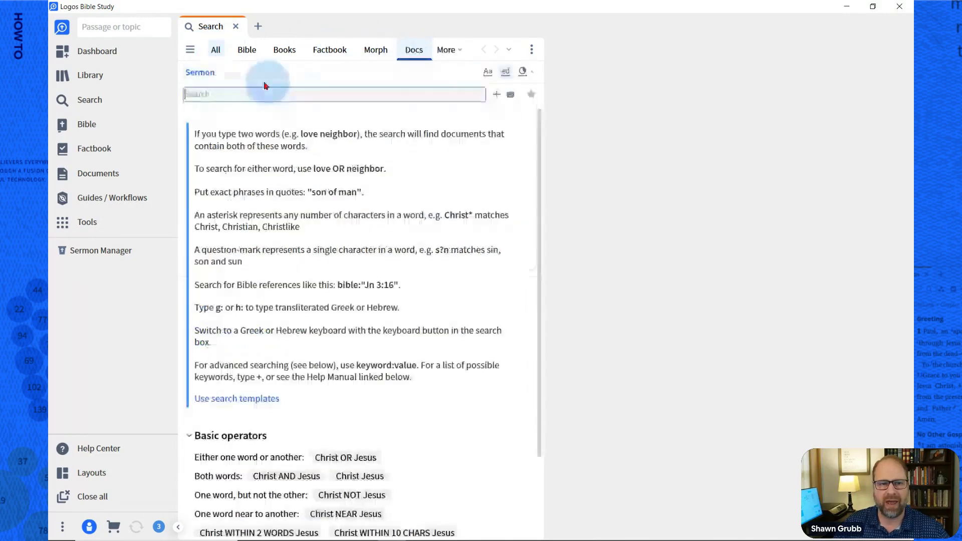
click(209, 77)
click(206, 94)
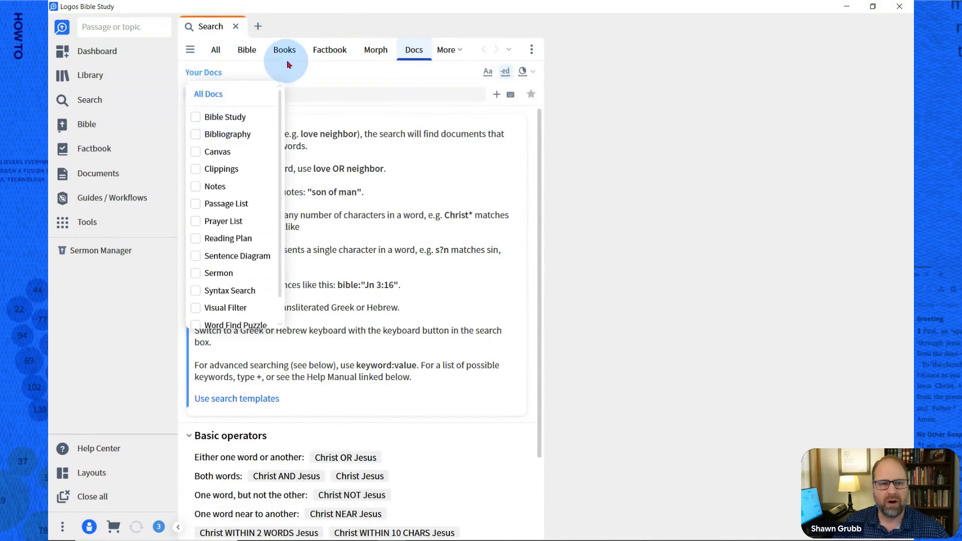
Close the search and open the Help Center.
click(236, 26)
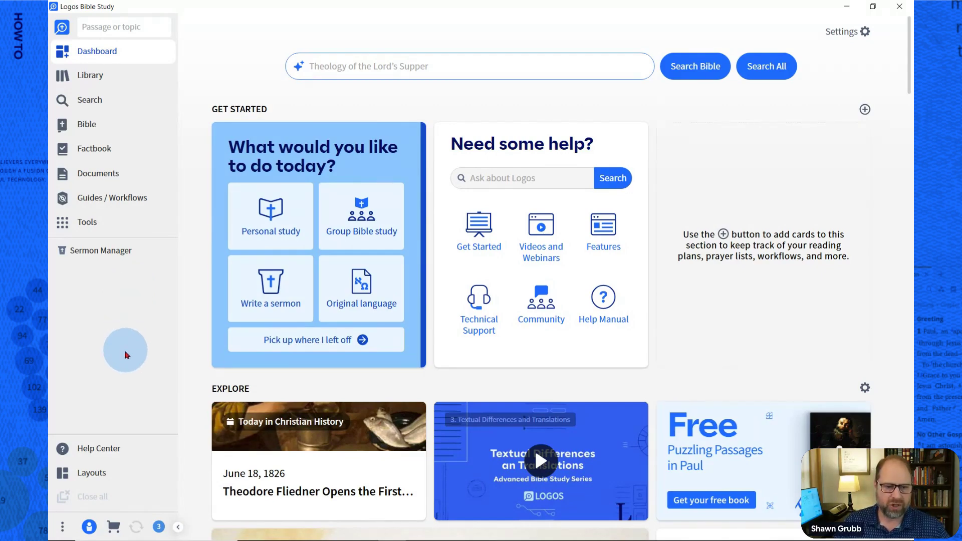
click(105, 450)
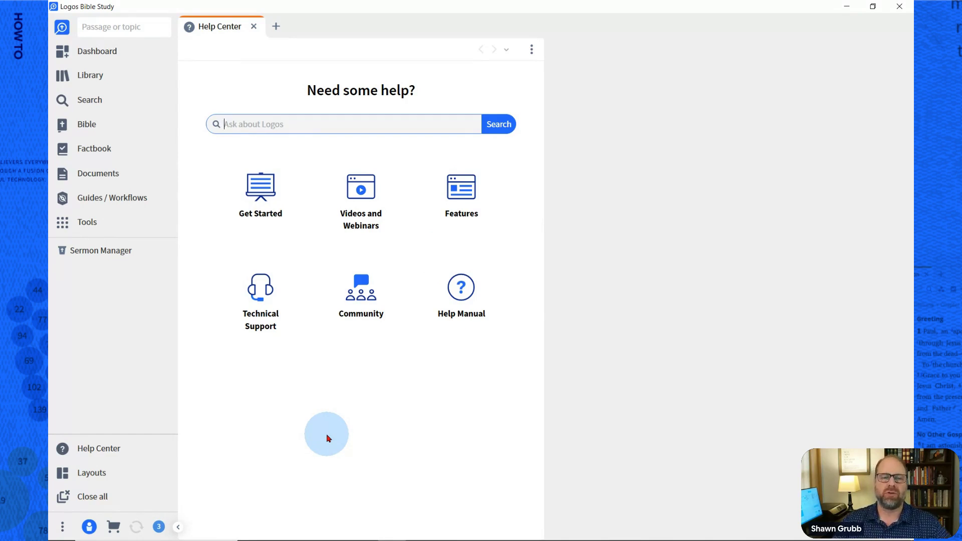
Close the Help Center, and present the Organize Your Preaching and Teaching with Sermon Manager deck in Google Slides.
click(253, 27)
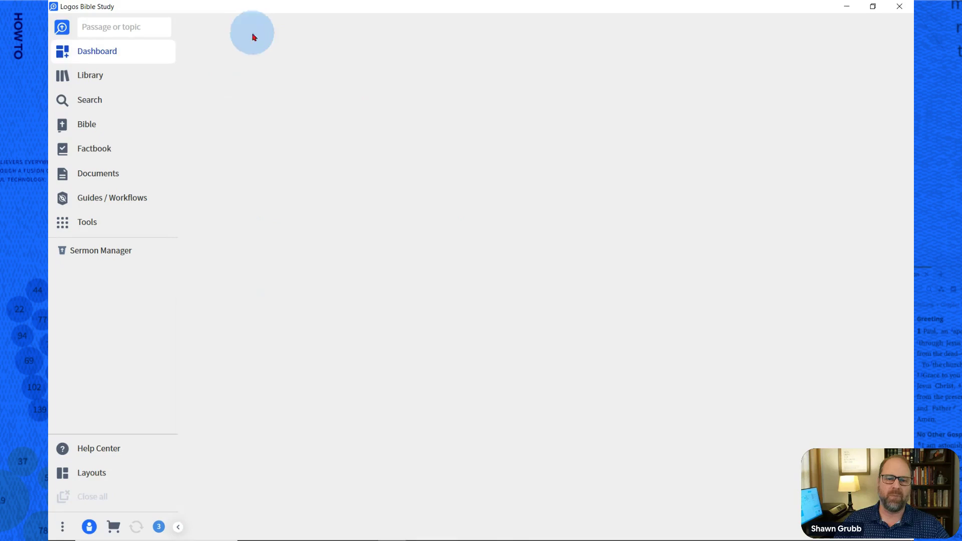
mouse_move(363, 530)
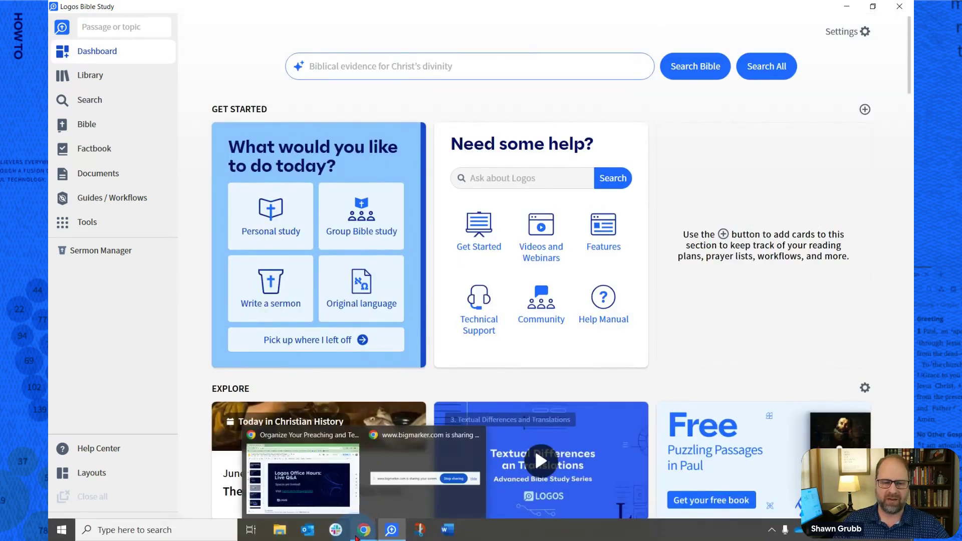
click(328, 475)
click(721, 85)
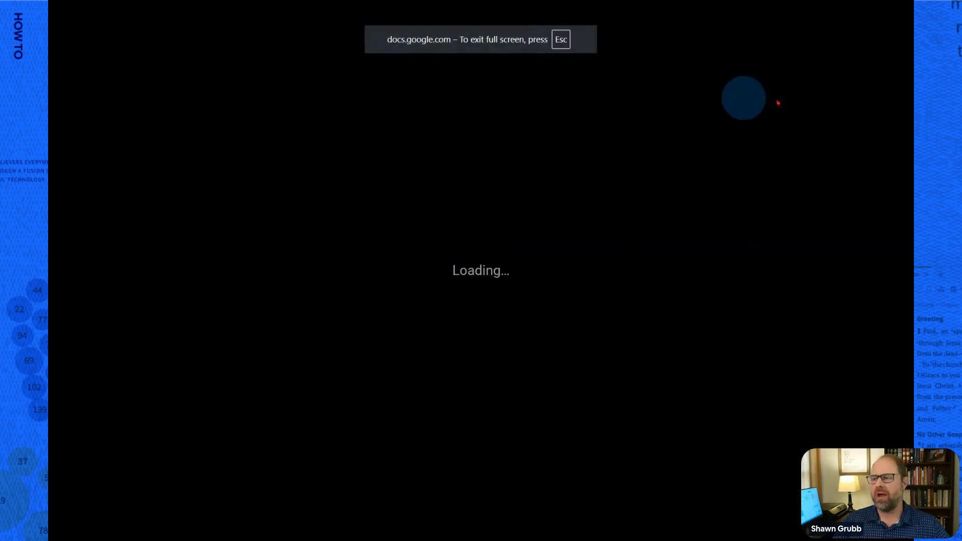
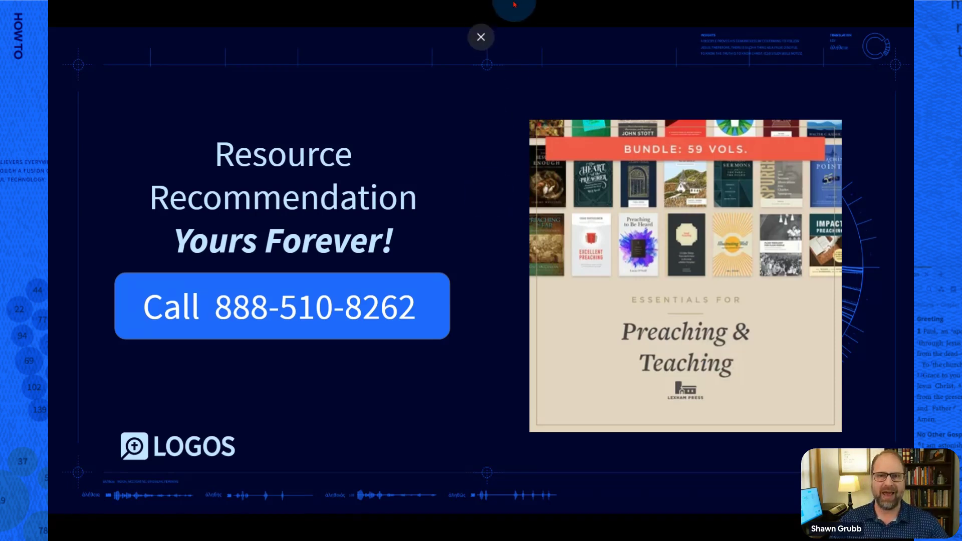
key(Escape)
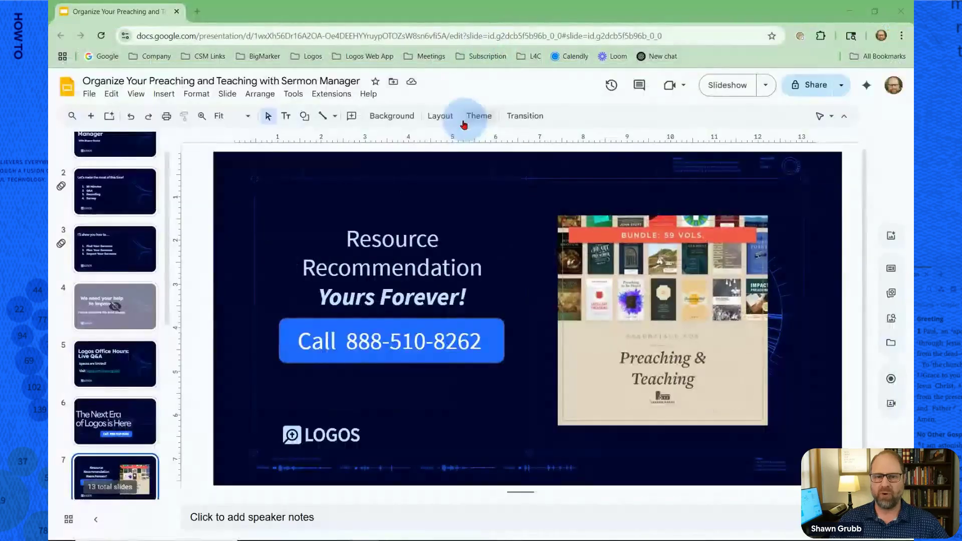
Switch back to Logos and open a Docs search limited to the Sermon document type.
click(391, 532)
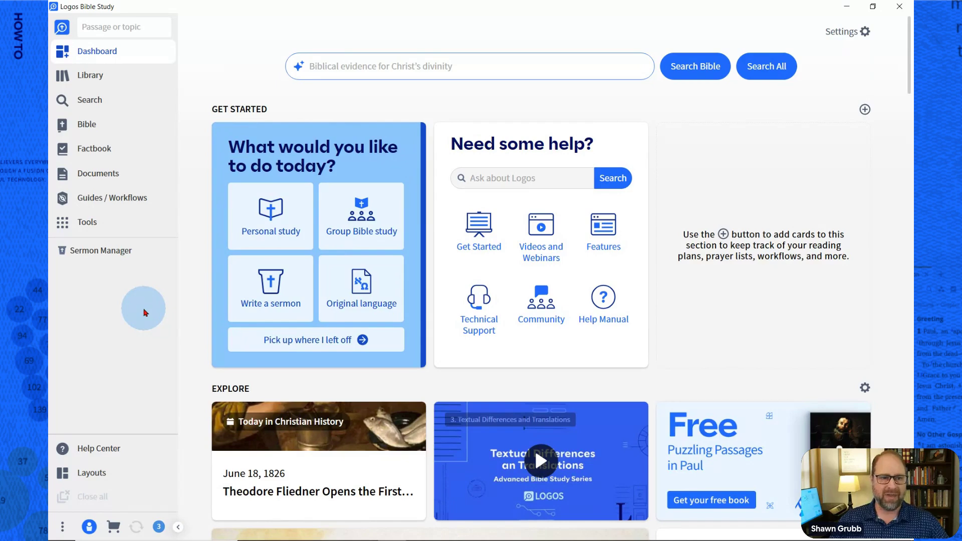
click(88, 103)
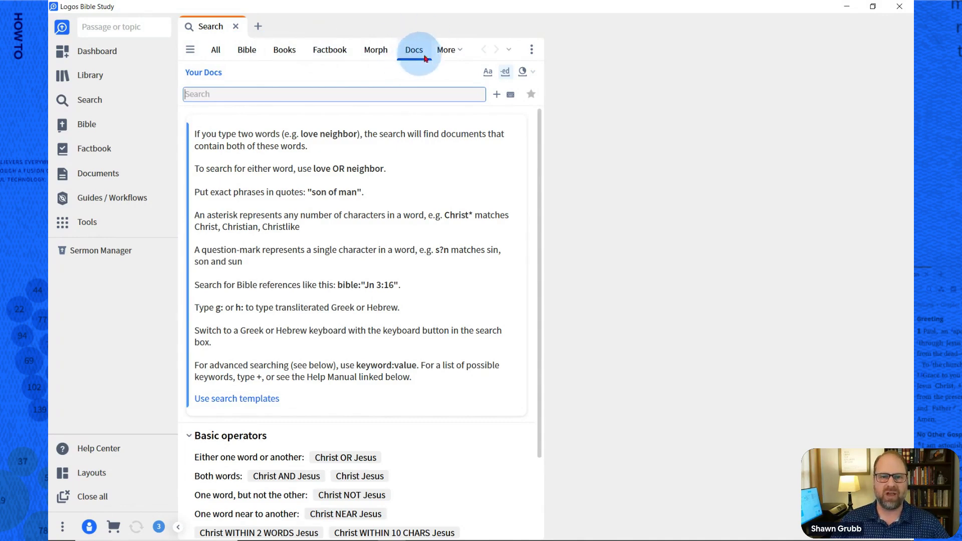
click(448, 52)
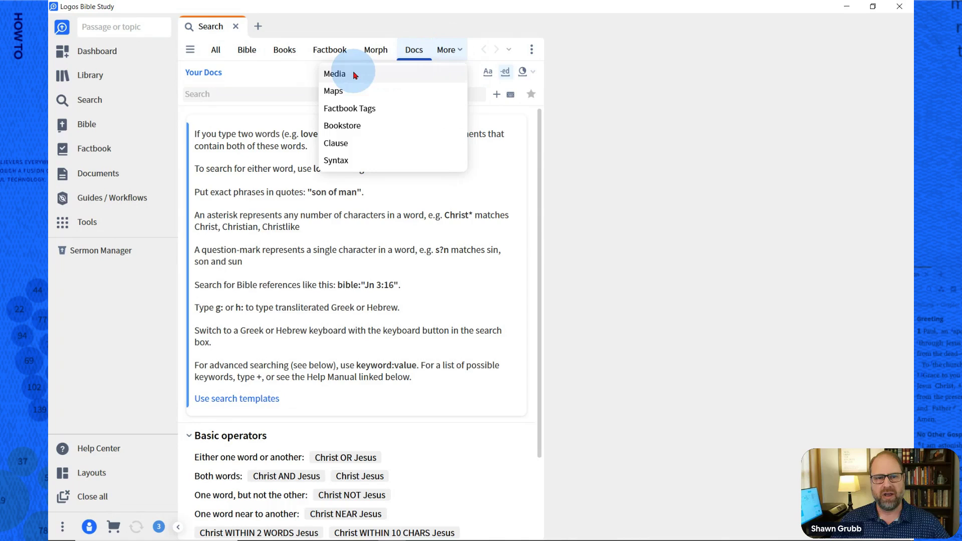
click(413, 55)
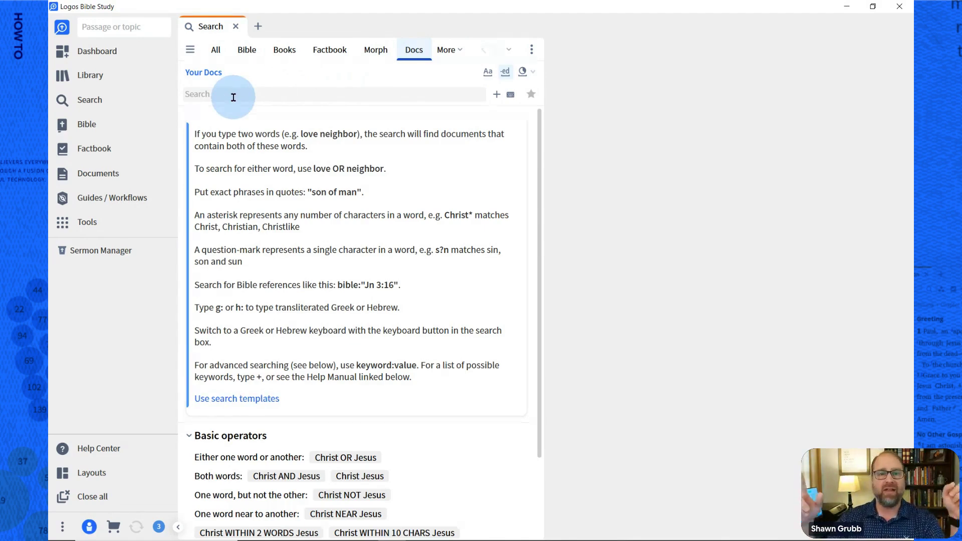
click(204, 75)
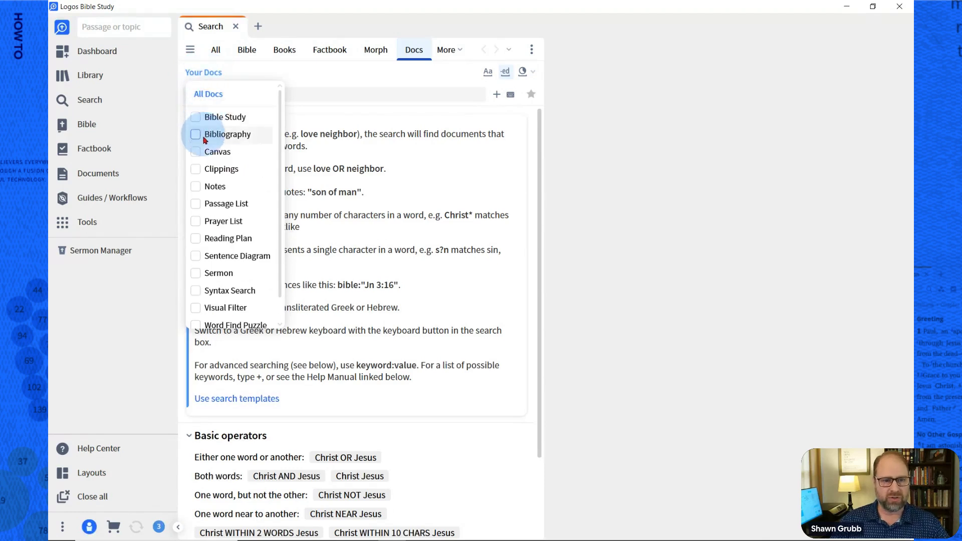
click(196, 275)
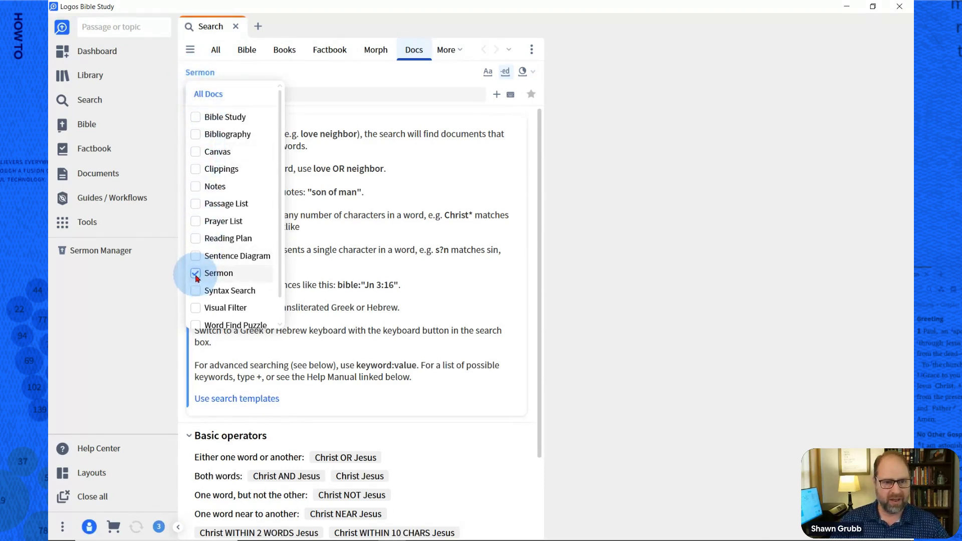
Enter the query law AND grace, replace its operator with NEAR, and run the search.
click(314, 95)
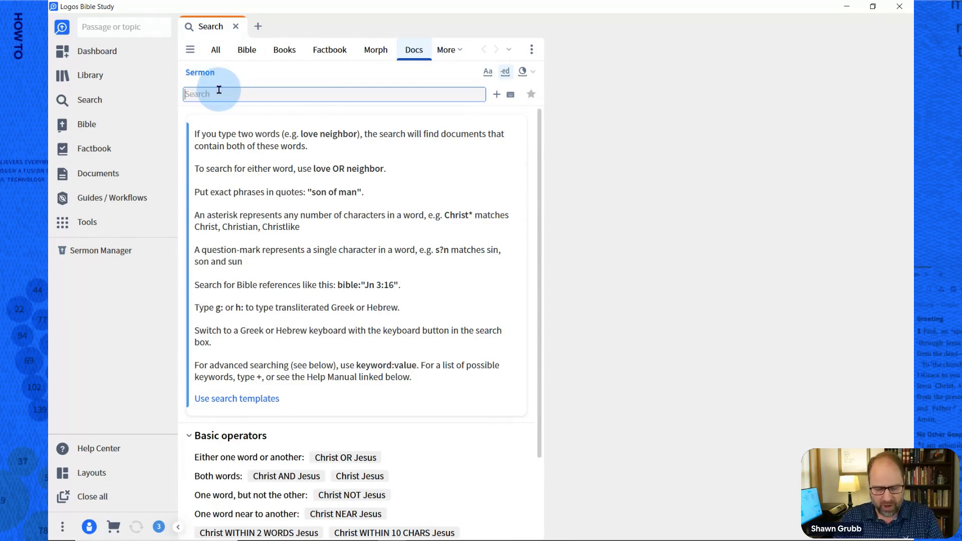
text(law A)
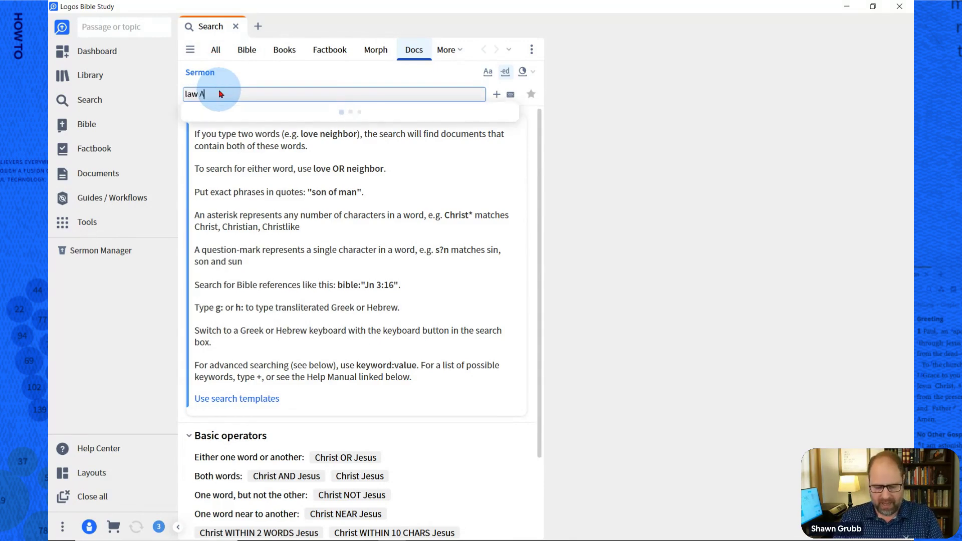
text(ND g)
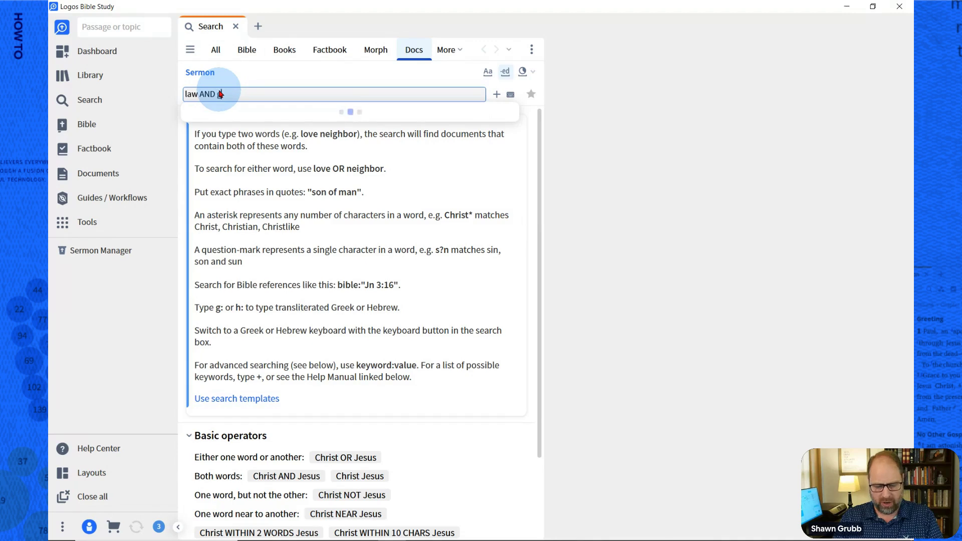
text(race)
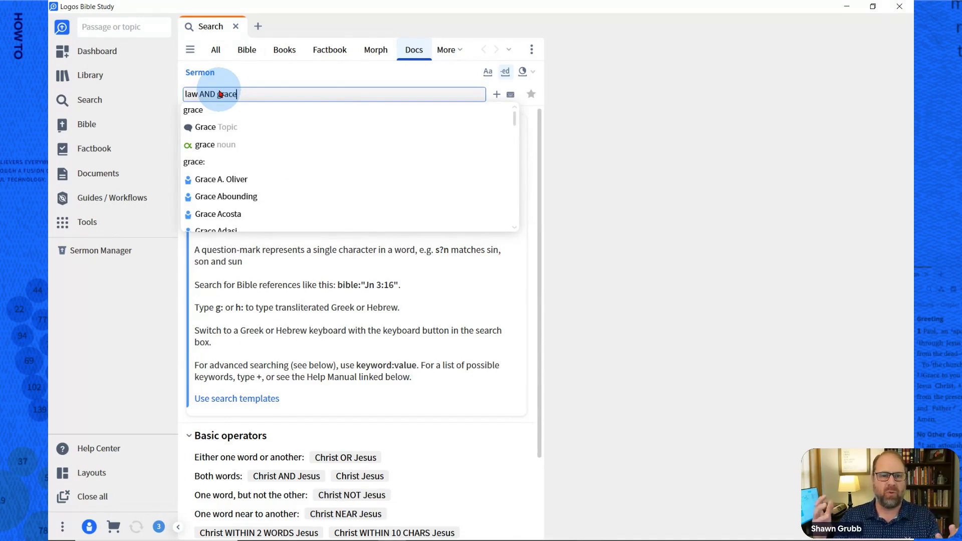
double_click(207, 94)
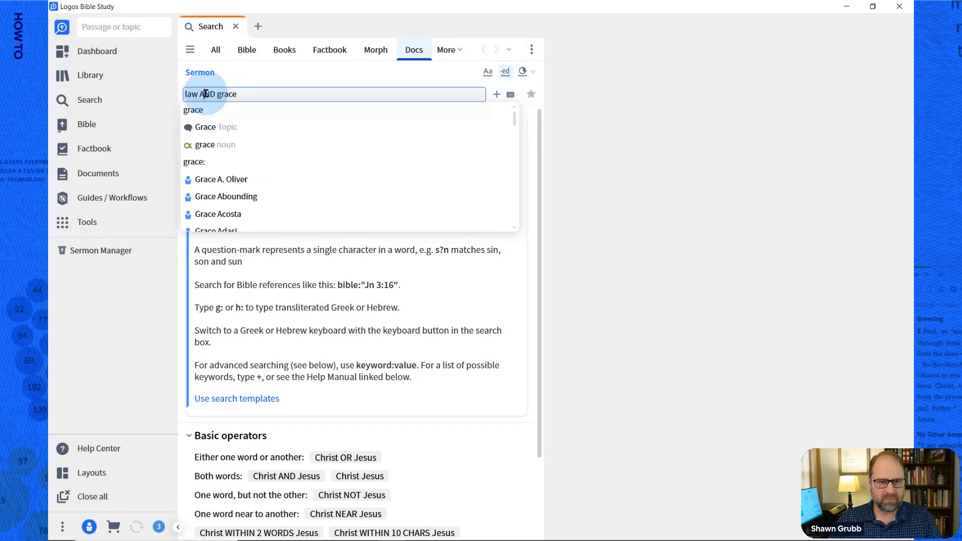
text(NEAR)
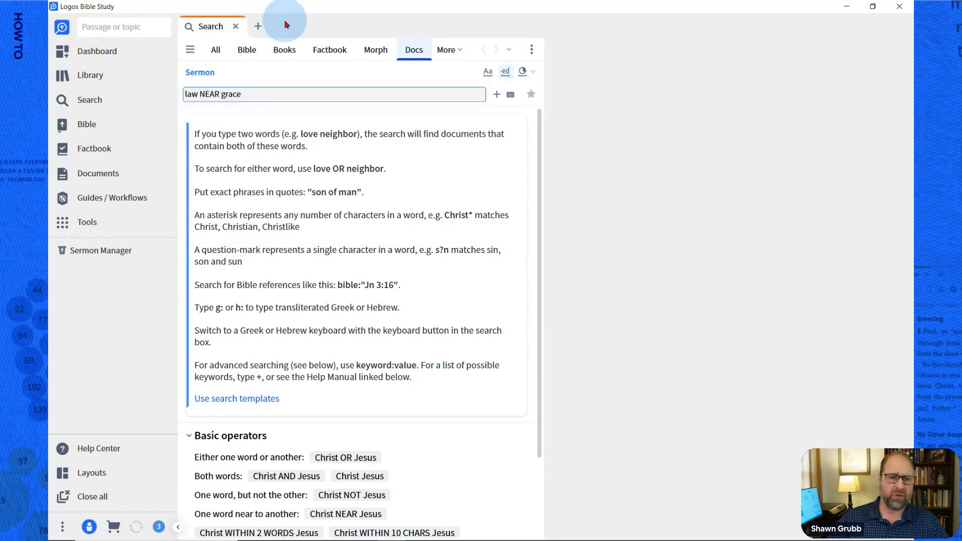
key(Return)
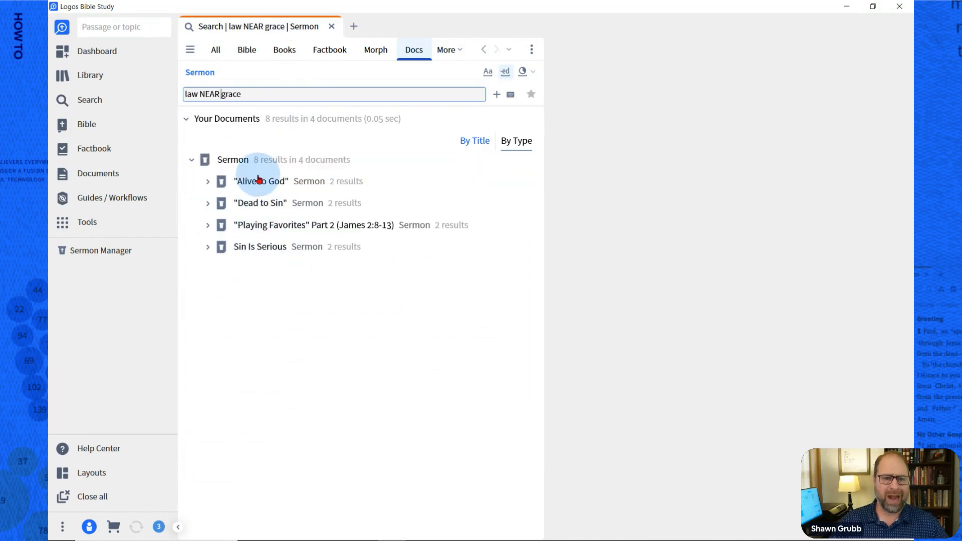
Expand the results for "Alive to God", "Dead to Sin" and "Playing Favorites" Part 2 (James 2:8-13), and close the search.
click(258, 179)
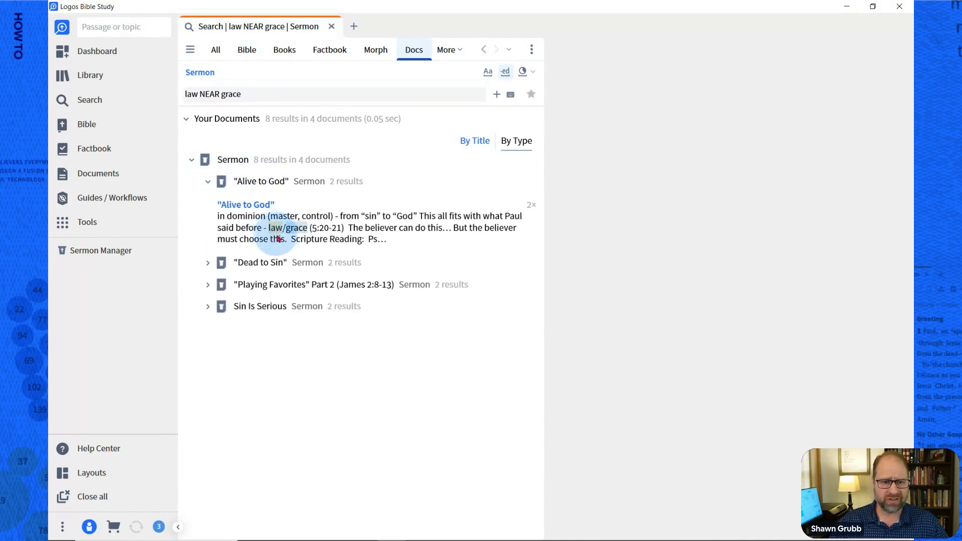
click(213, 264)
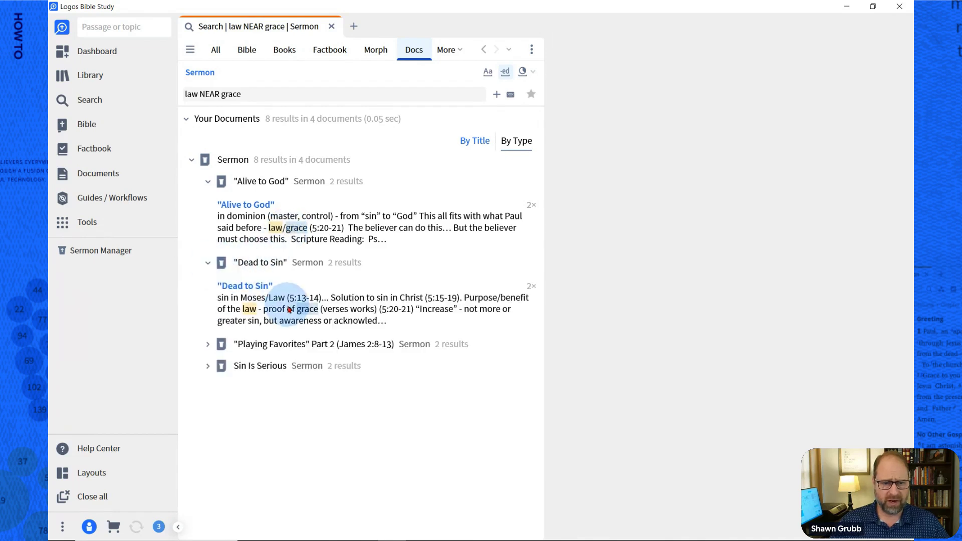
click(224, 345)
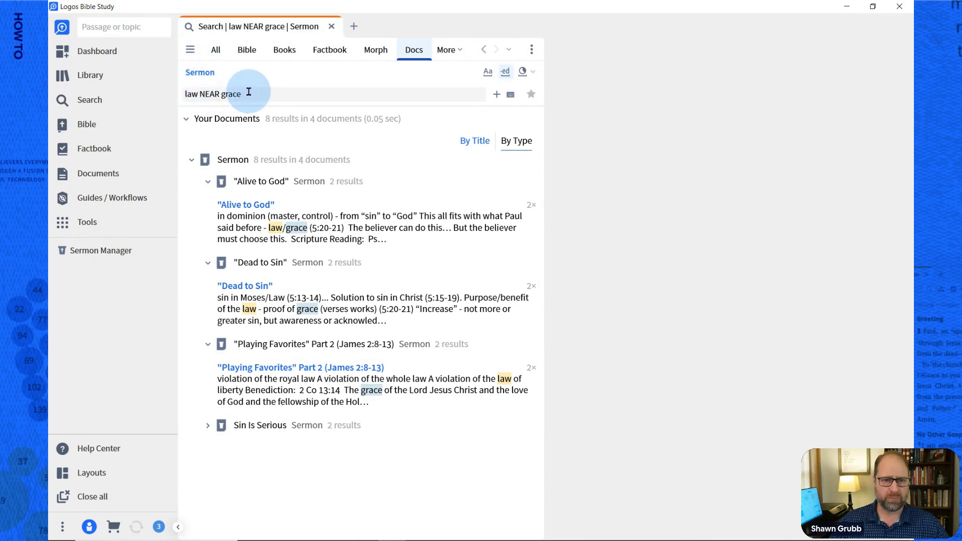
click(331, 26)
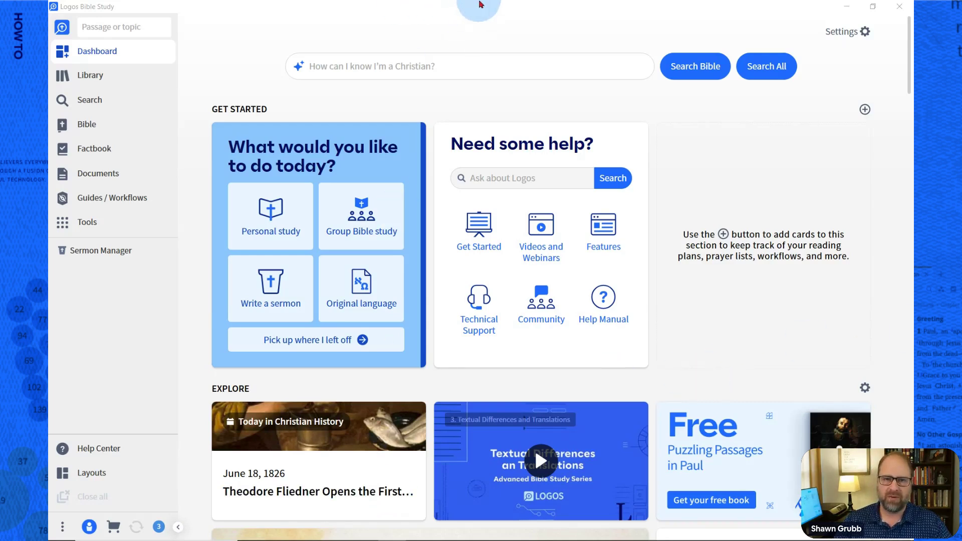
mouse_move(451, 540)
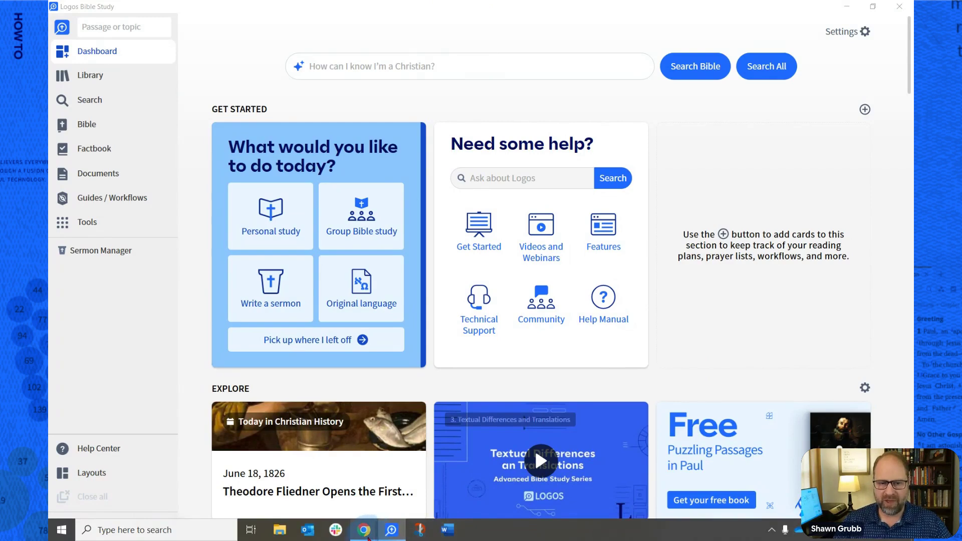
mouse_move(363, 540)
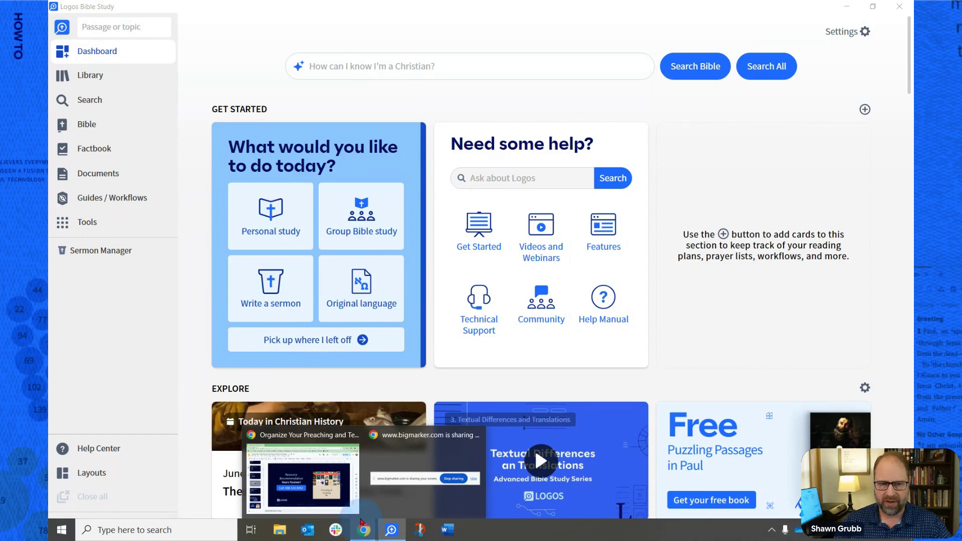
click(390, 530)
click(390, 530)
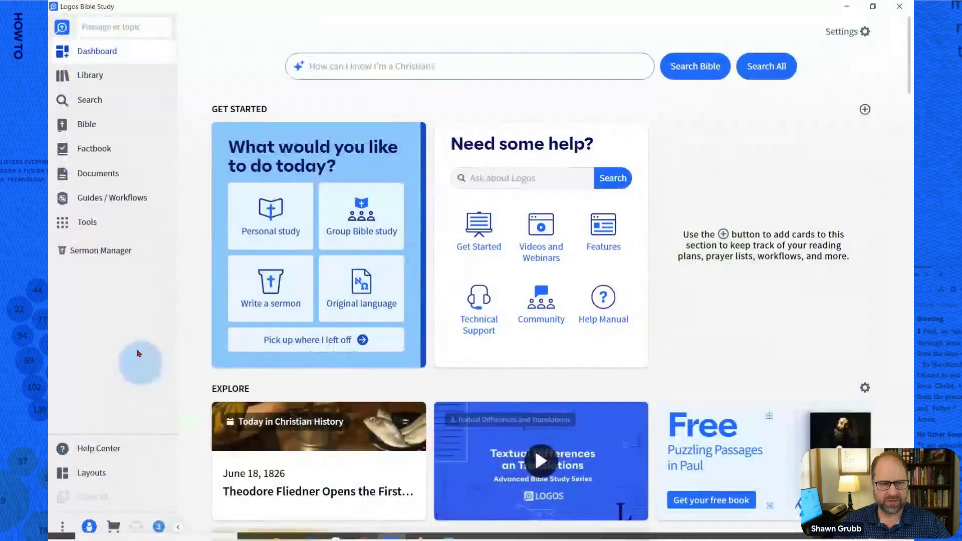
Open Sermon Manager and select the sermon The Good News dated Jun 29, 2025.
click(88, 252)
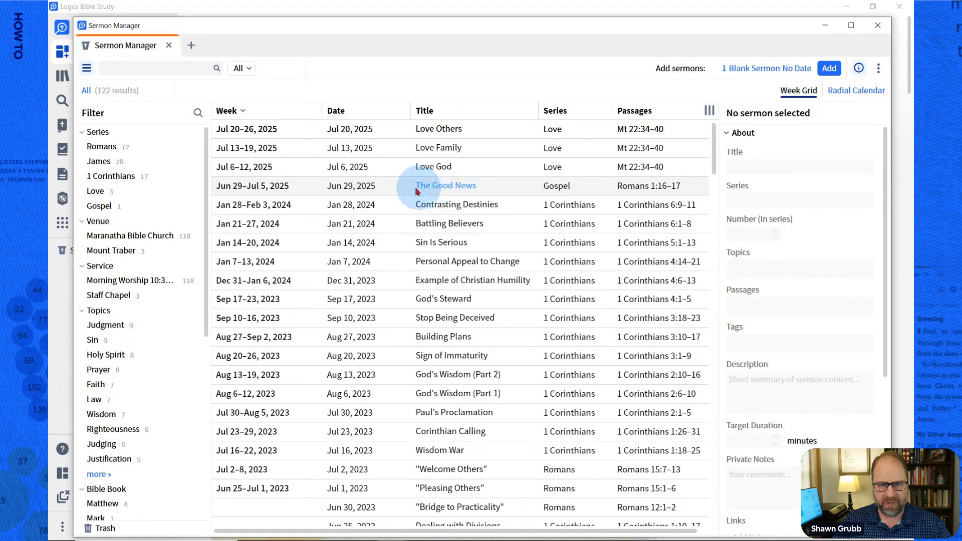
click(513, 190)
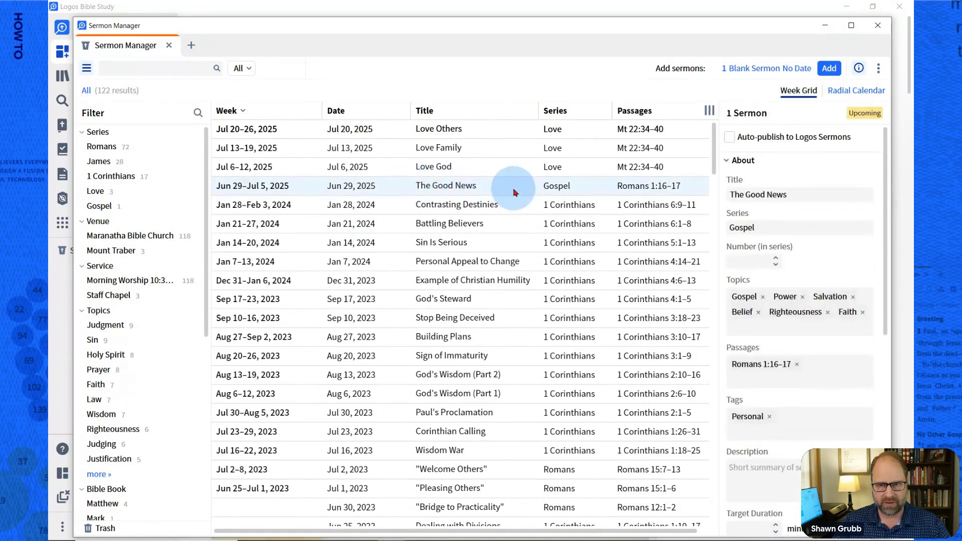
Retitle the selected sermon as Love, and restore its title to The Good News.
triple_click(805, 191)
text(Love)
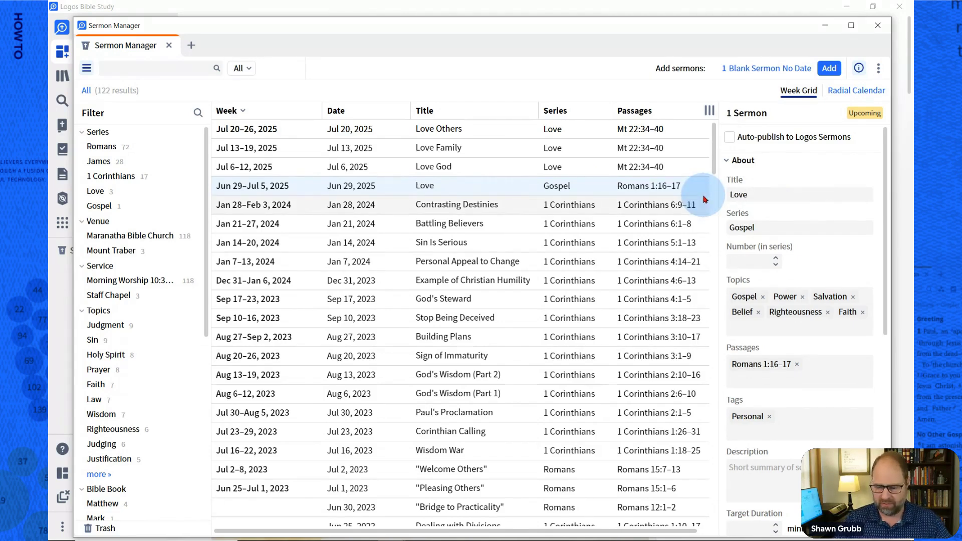
key(BackSpace)
key(BackSpace)
key(BackSpace)
key(BackSpace)
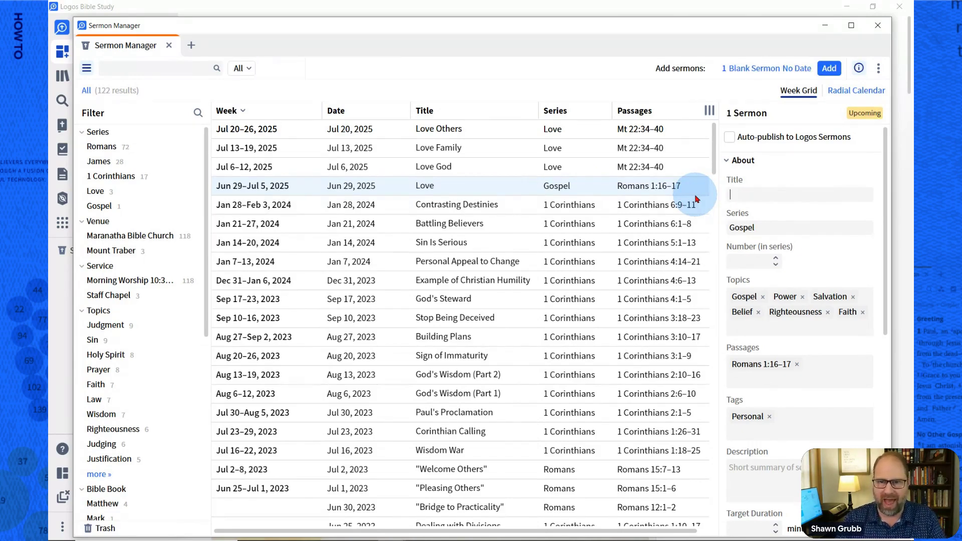
text(The B)
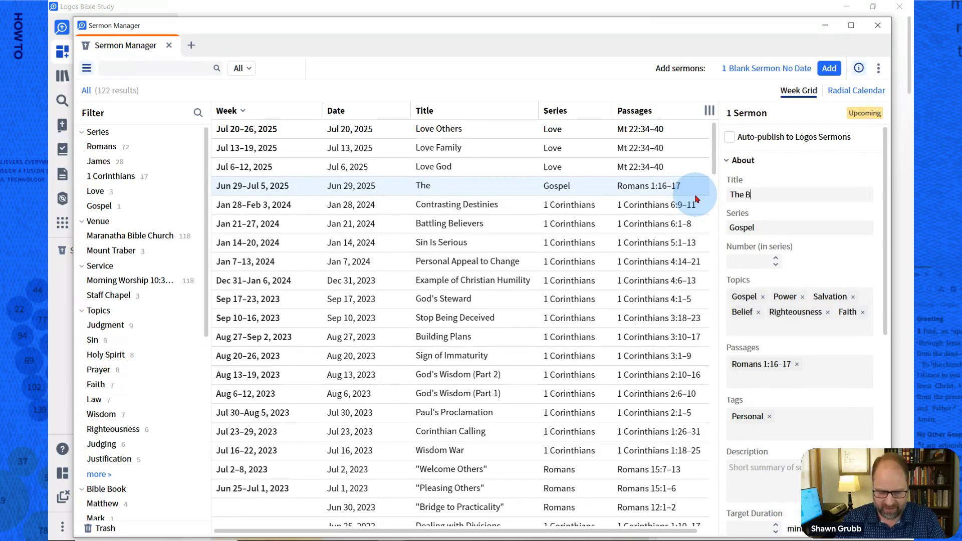
key(BackSpace)
text(Good )
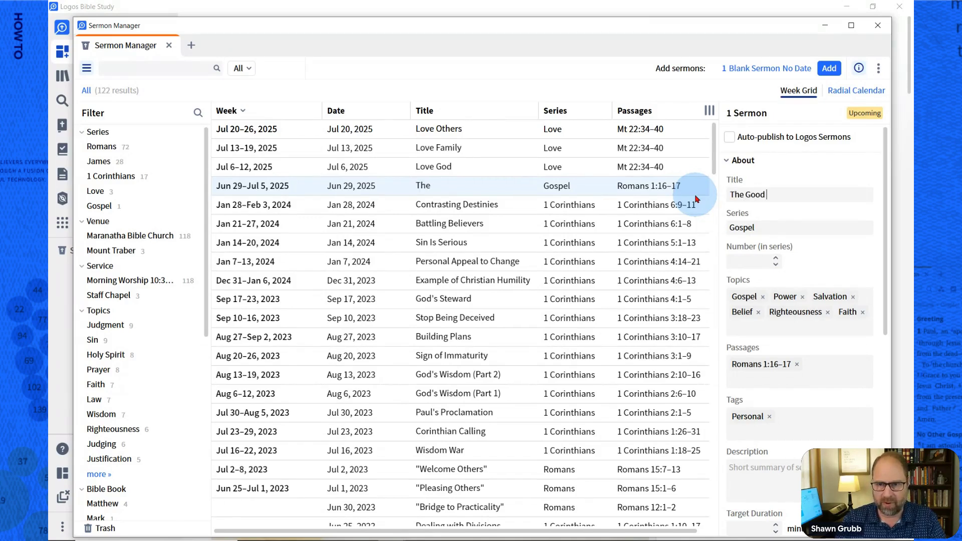
text(News)
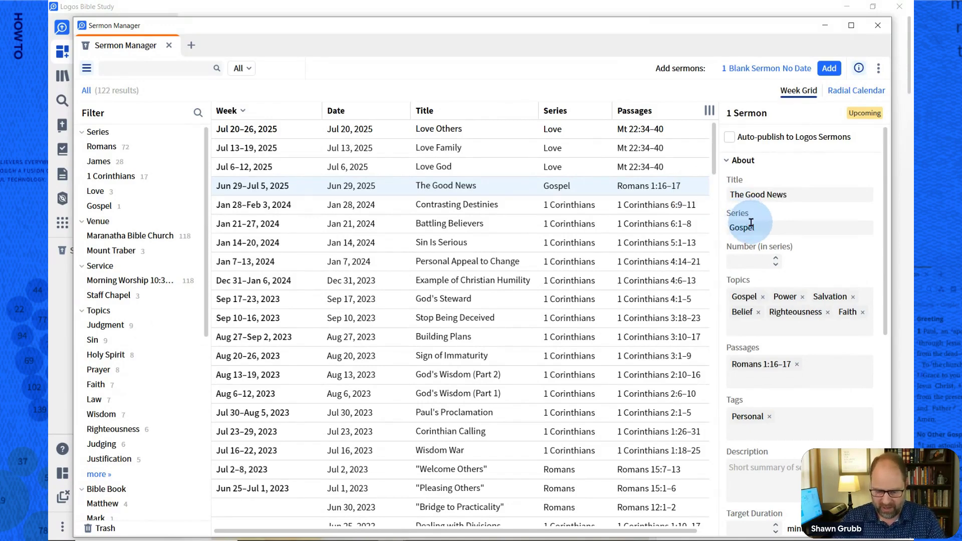
Set the series of the sermon The Good News to Love.
double_click(742, 227)
text(Lo)
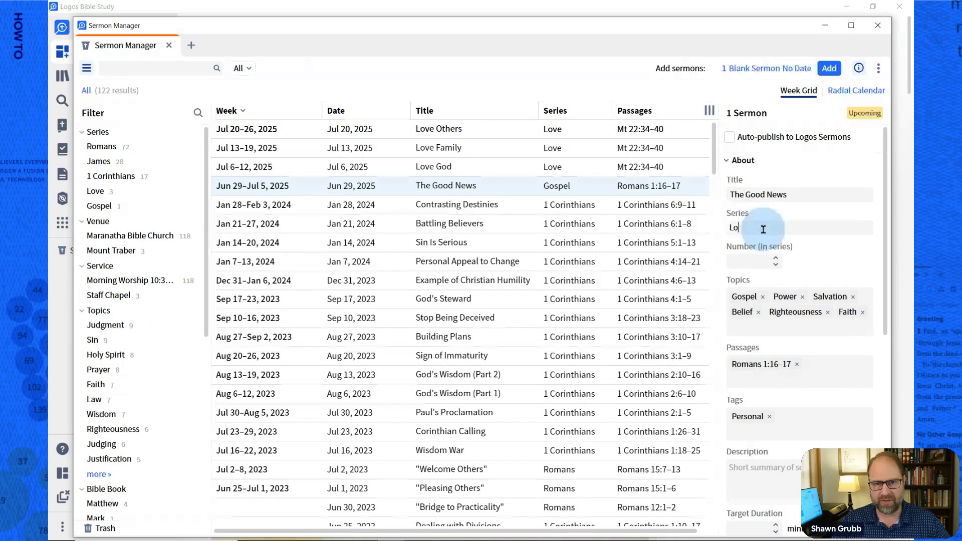
text(ve)
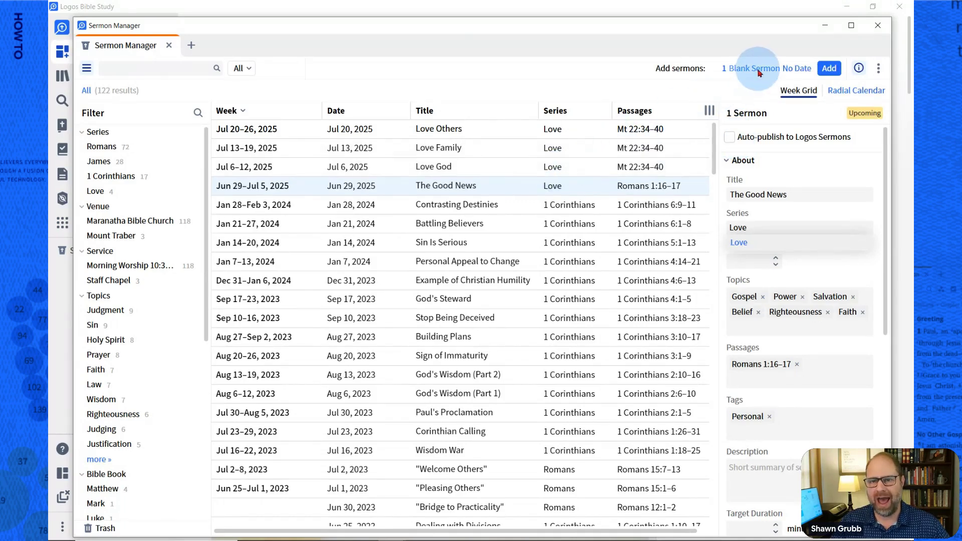
Add one blank sermon dated Jul 27, 2025.
click(796, 69)
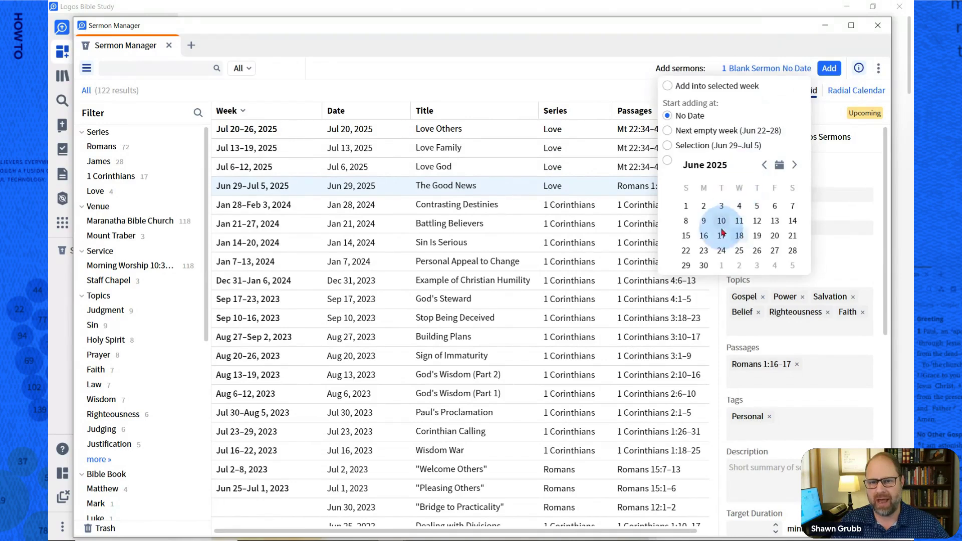
click(794, 165)
click(685, 265)
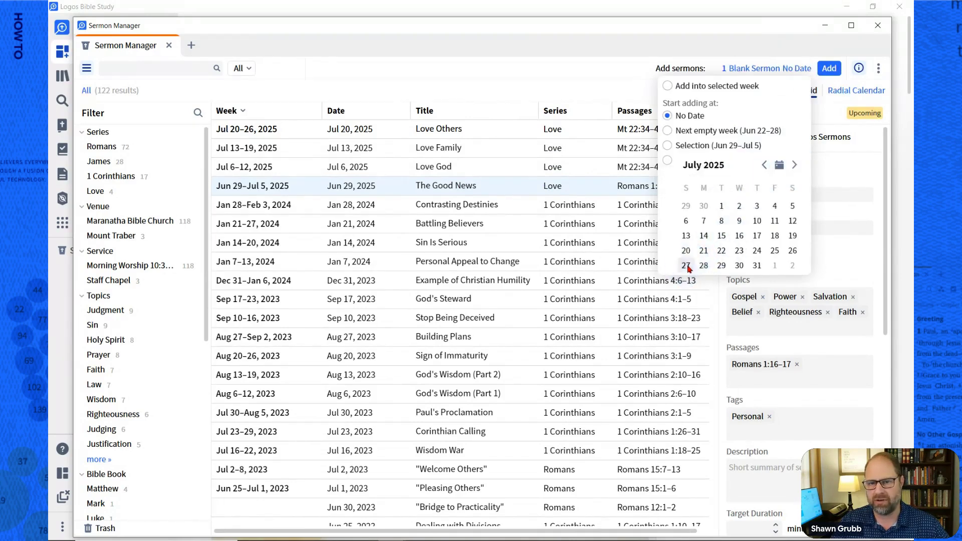
click(830, 68)
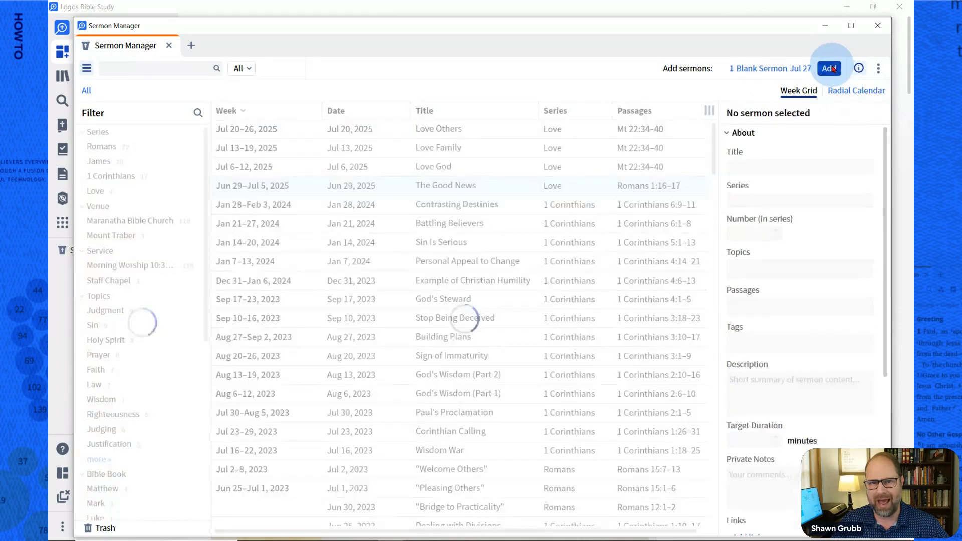
Open the untitled Jul 27, 2025 sermon, view its Sermon Info in a widened document area, and close the document.
double_click(466, 128)
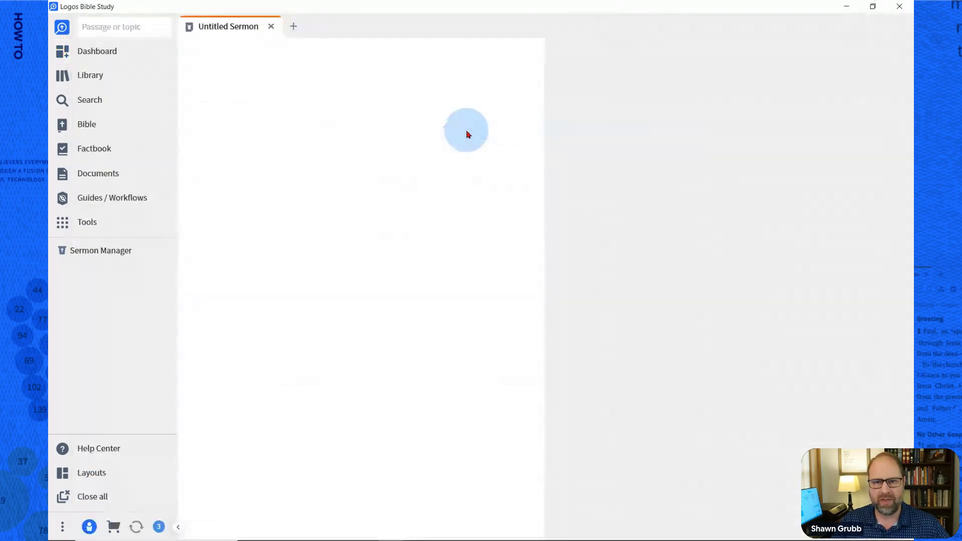
click(514, 49)
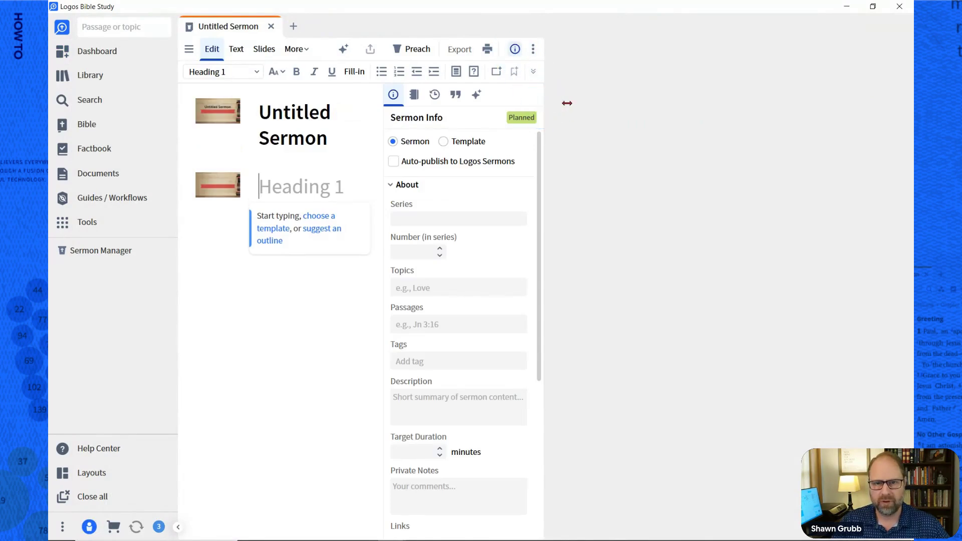
drag(558, 103, 709, 103)
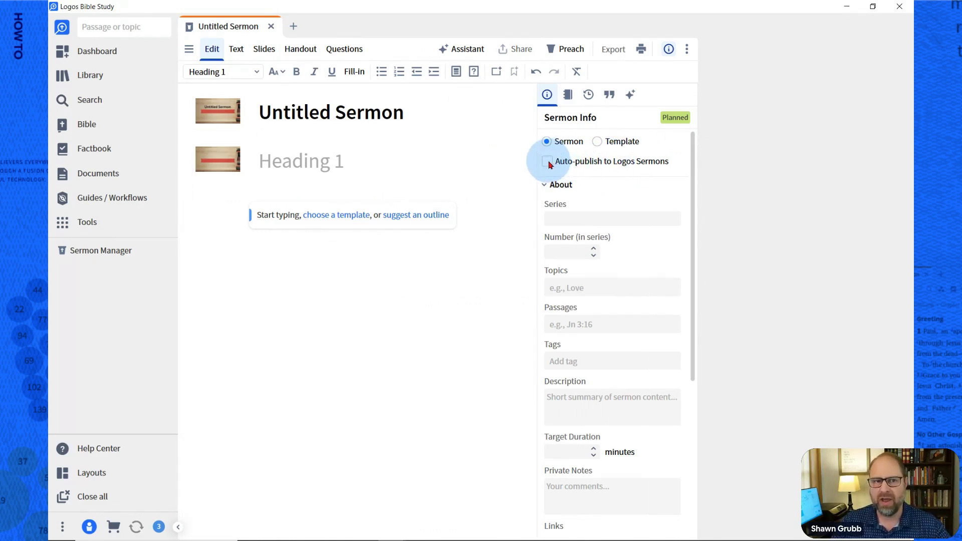
click(271, 27)
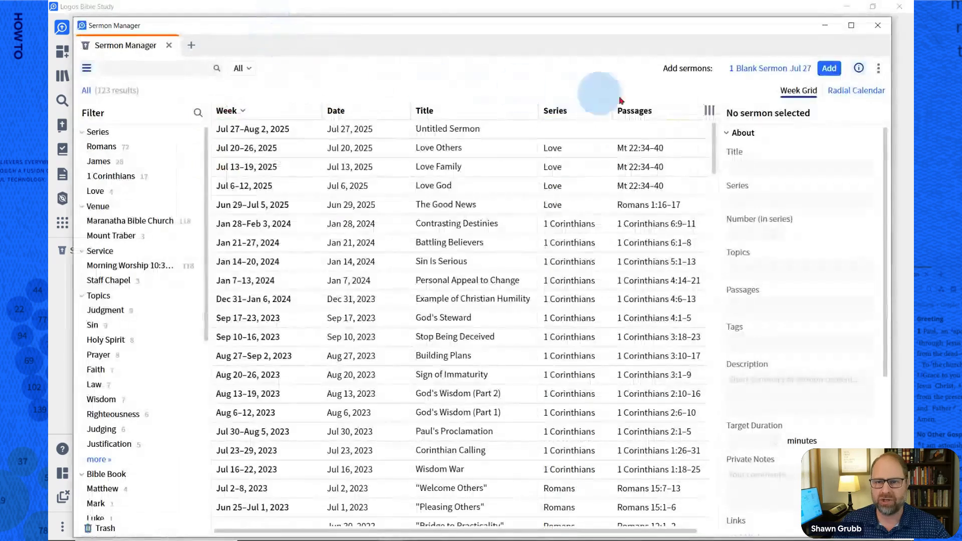
View the details of Untitled Sermon, Love Others and Love Family in turn, and close Sermon Manager.
click(503, 135)
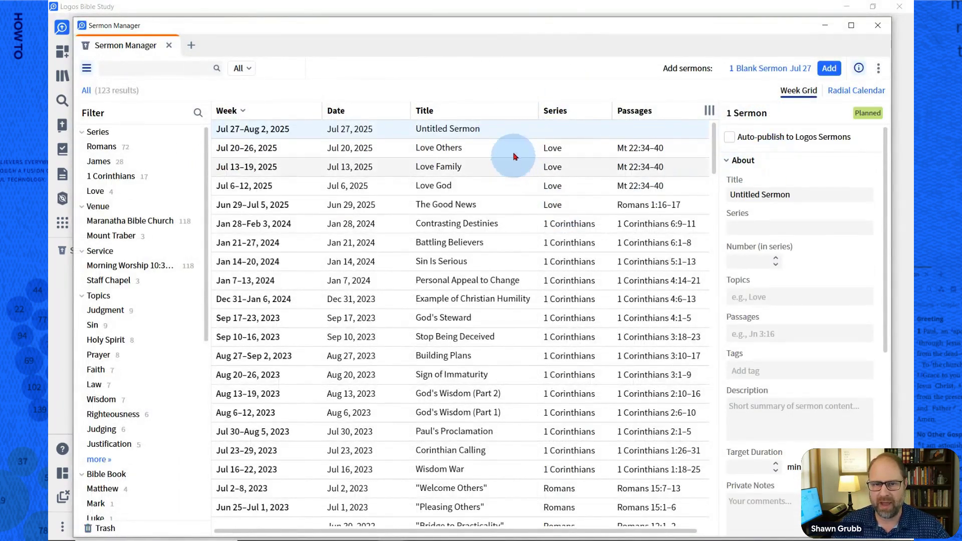
click(617, 153)
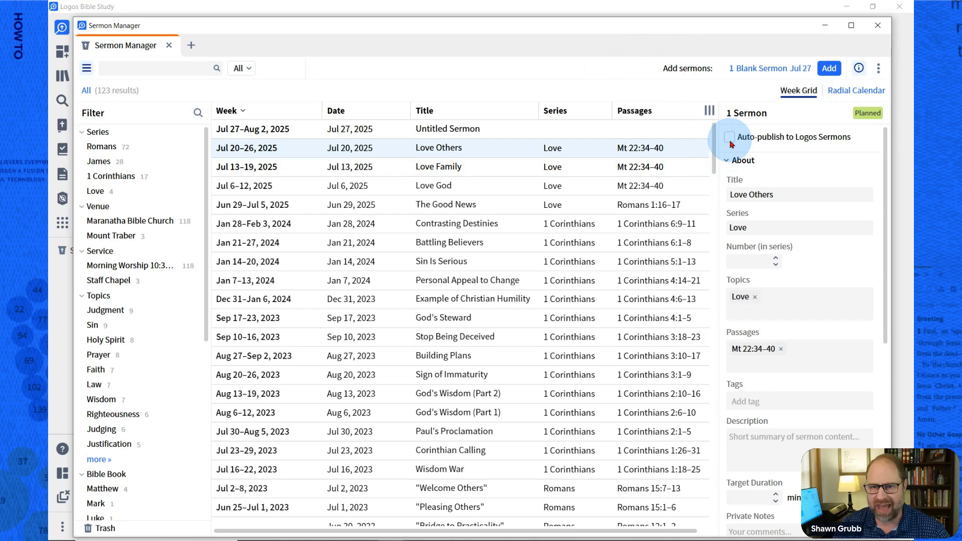
click(514, 168)
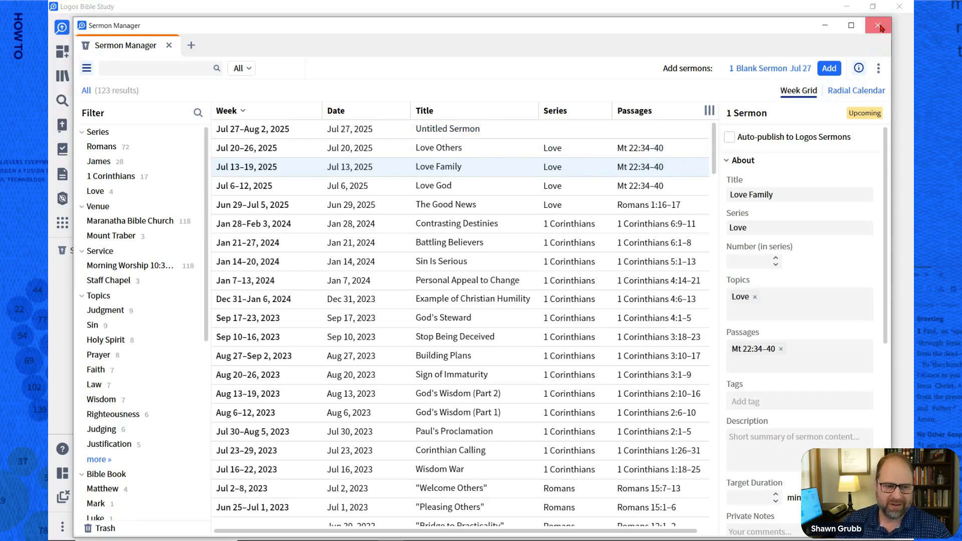
click(878, 25)
Switch the application theme to Dark and return it to Light.
click(62, 527)
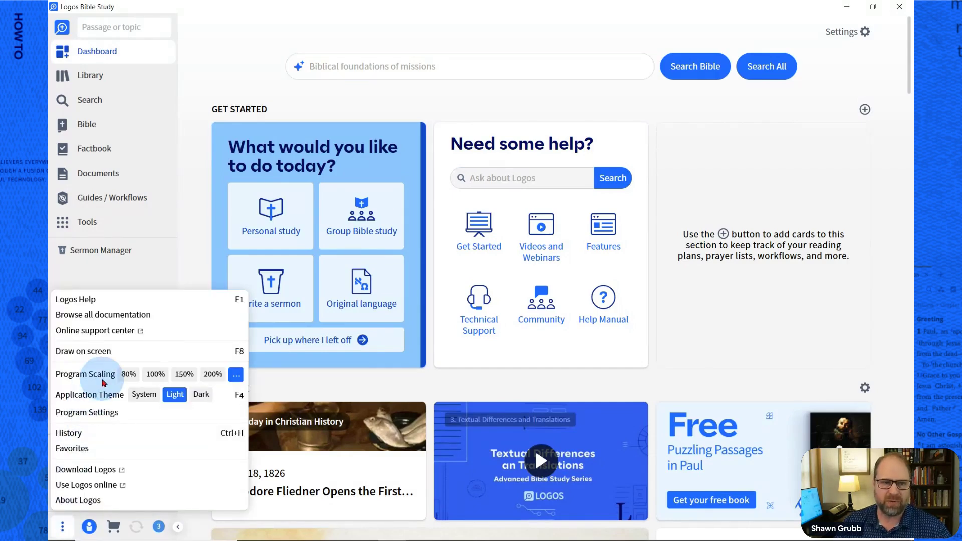
click(201, 394)
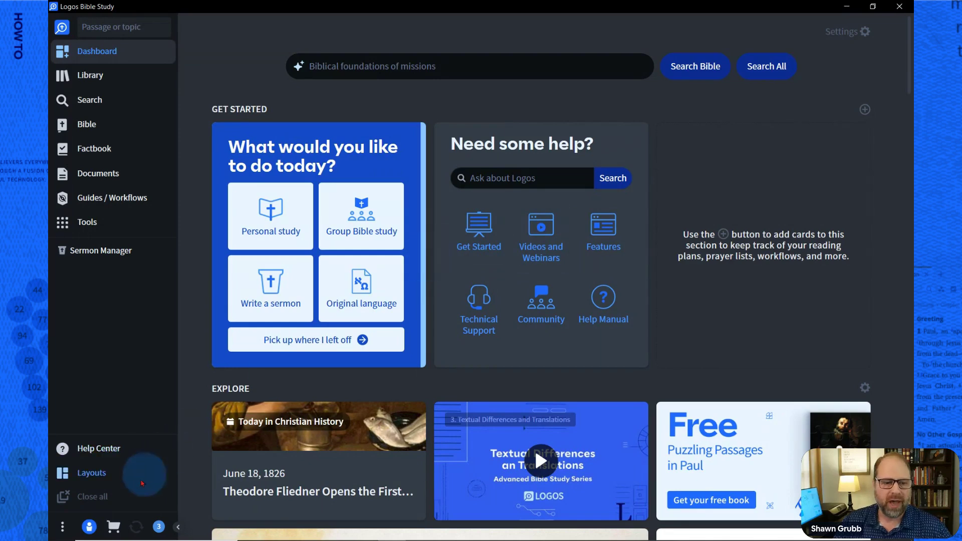
click(63, 526)
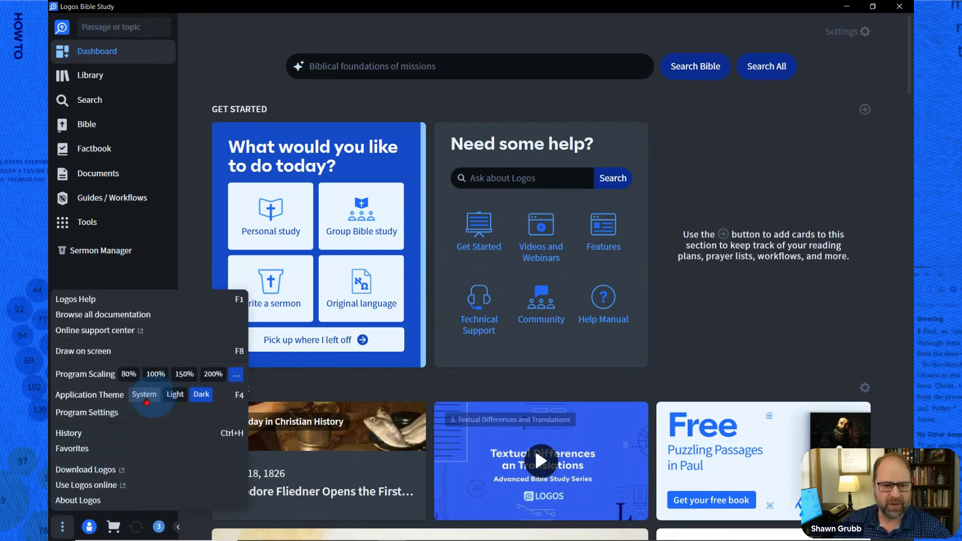
click(156, 398)
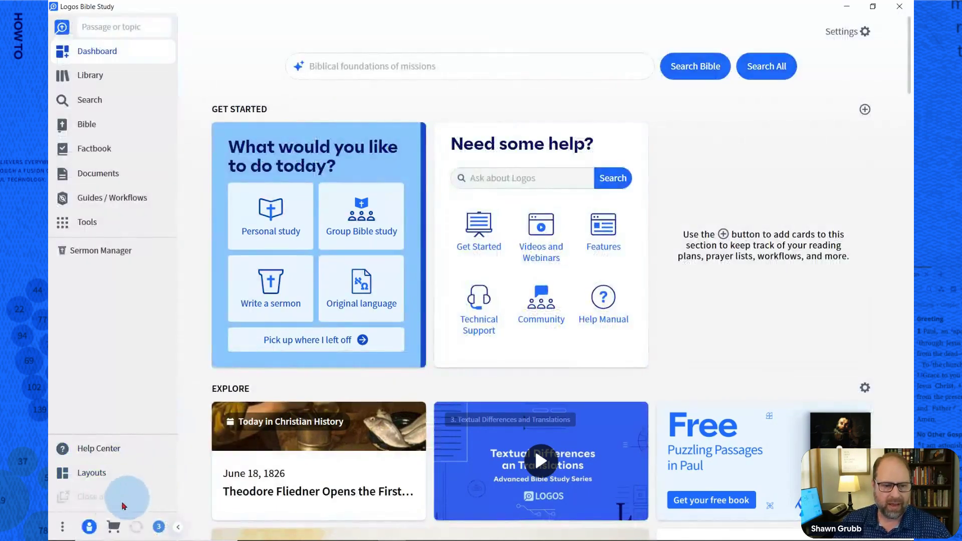
Set the application theme to System.
click(62, 527)
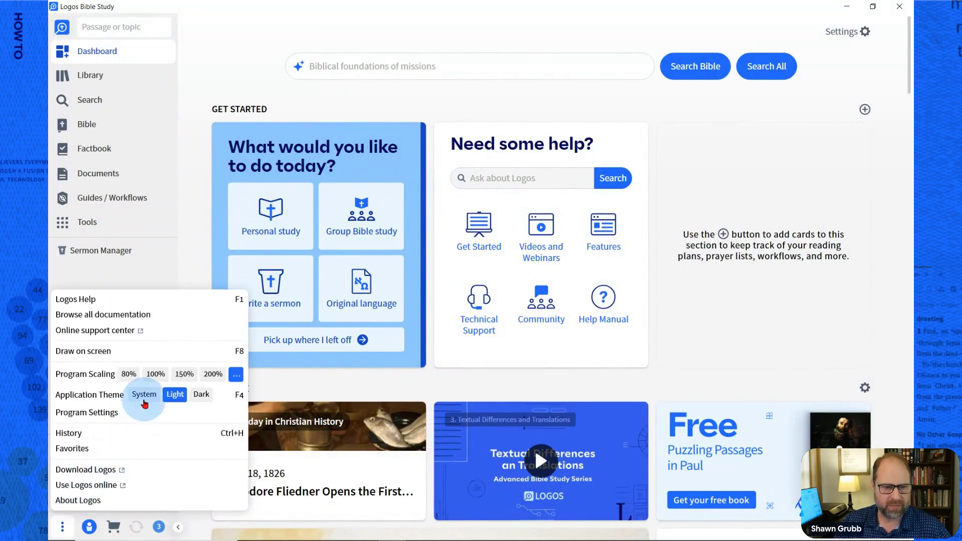
click(144, 400)
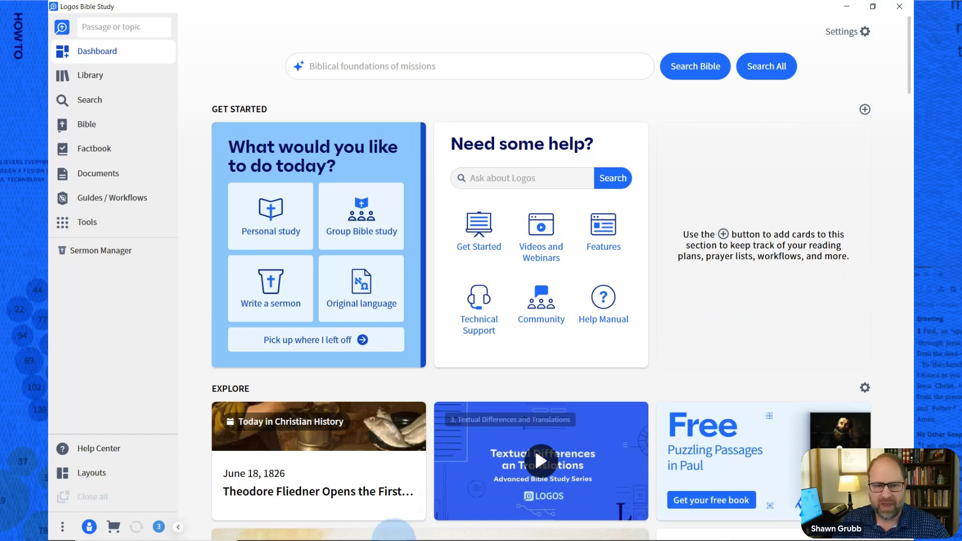
Switch to the Google Slides deck Organize Your Preaching and Teaching with Sermon Manager, and start the slideshow at the Resource Recommendation slide.
mouse_move(362, 538)
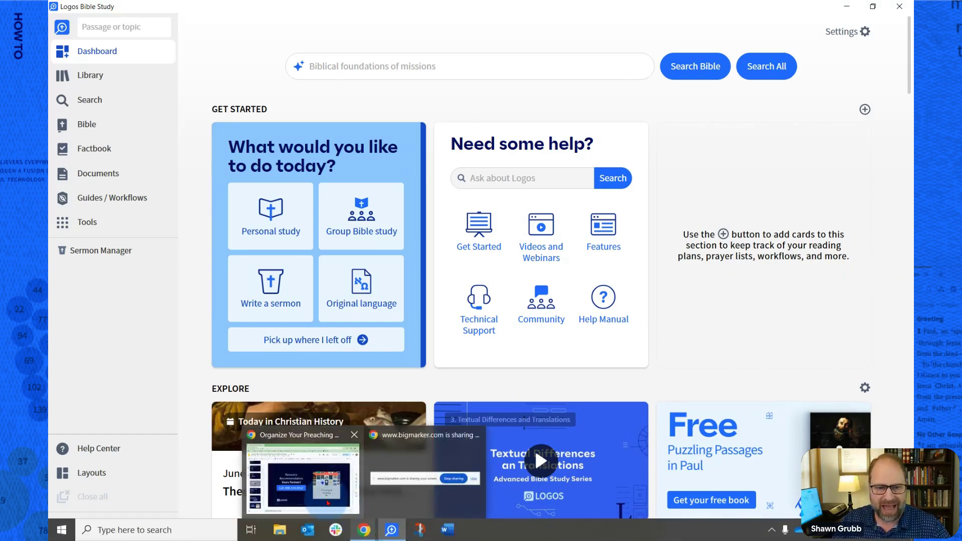
click(332, 491)
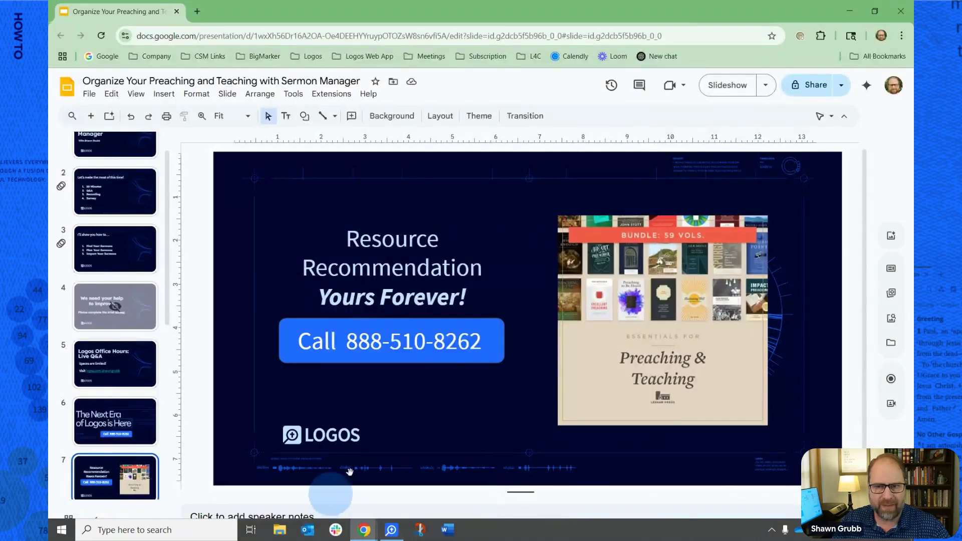
click(729, 85)
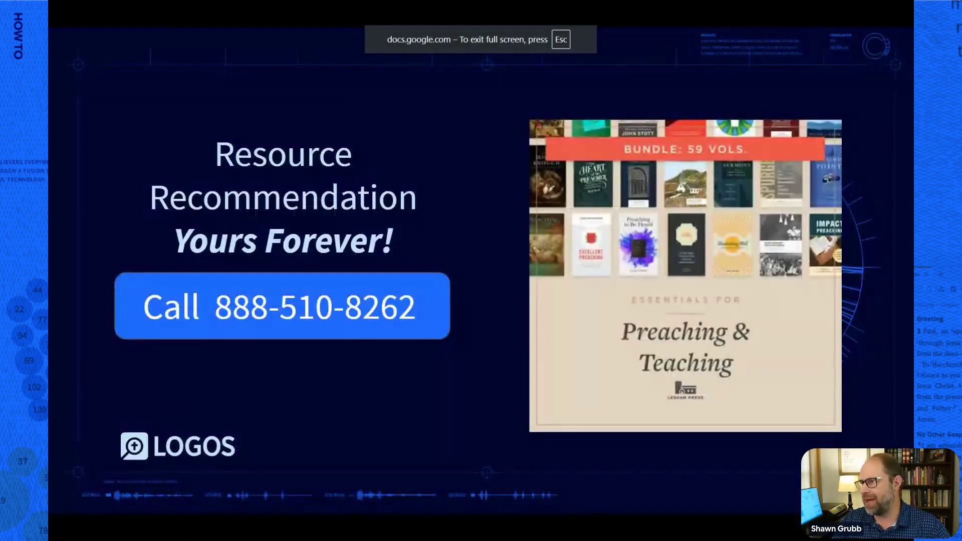